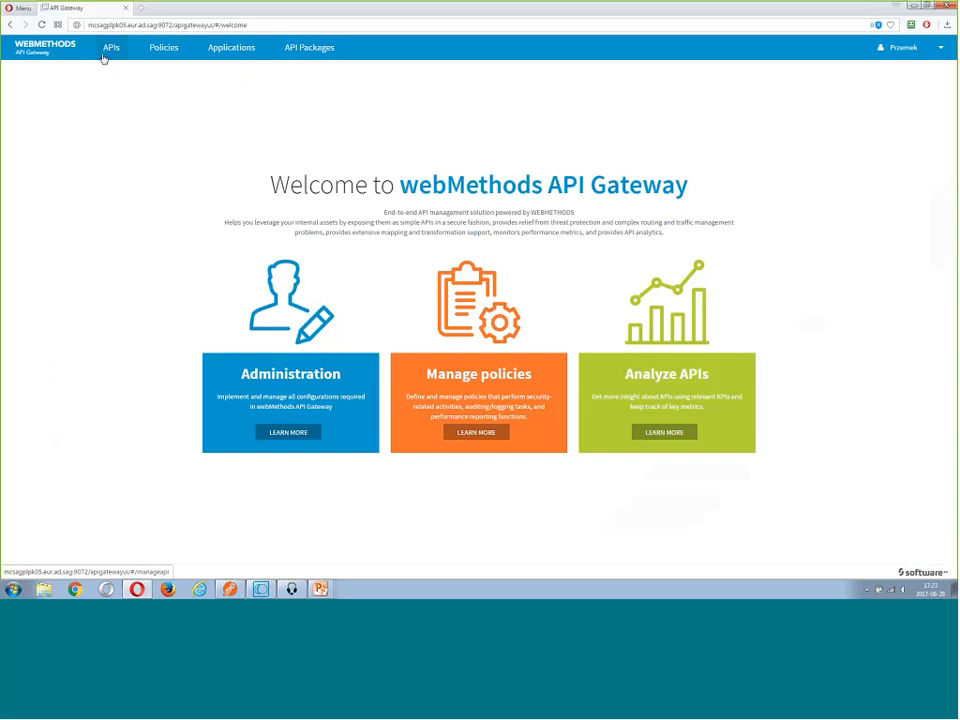
Open the gateway's API list and publish the AdventureWorks Production API from Software AG Designer with the publishToApiGateway service
left_click(103, 57)
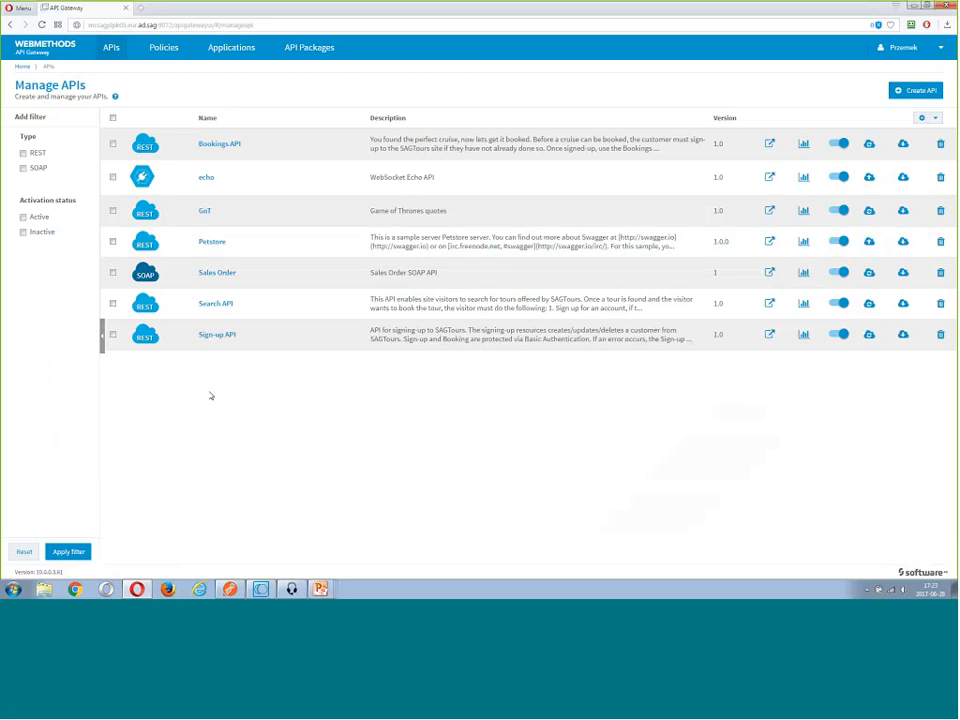
left_click(266, 592)
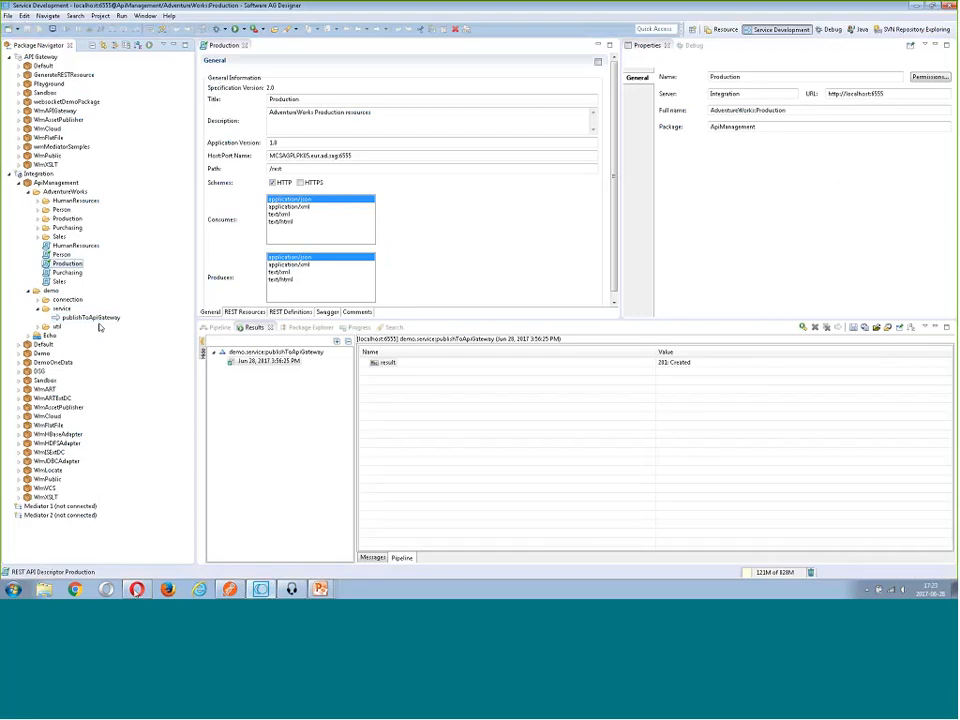
left_click(137, 589)
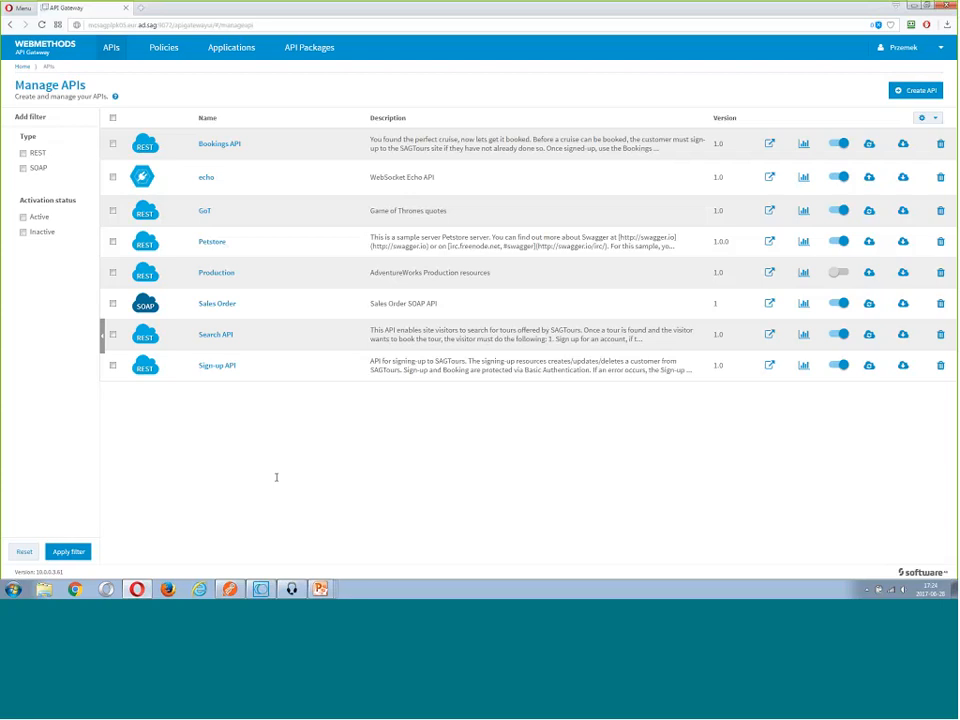
Switch to Postman and send the GET request for the Product with ProductID=1 to the native endpoint on port 6555
key("alt+Tab")
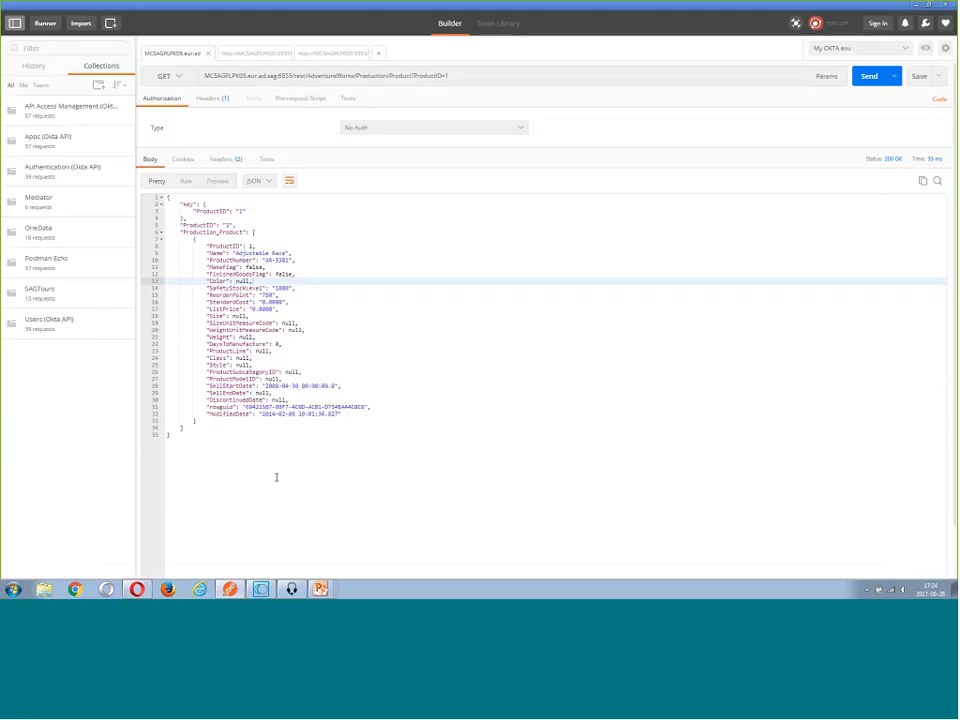
left_click(865, 80)
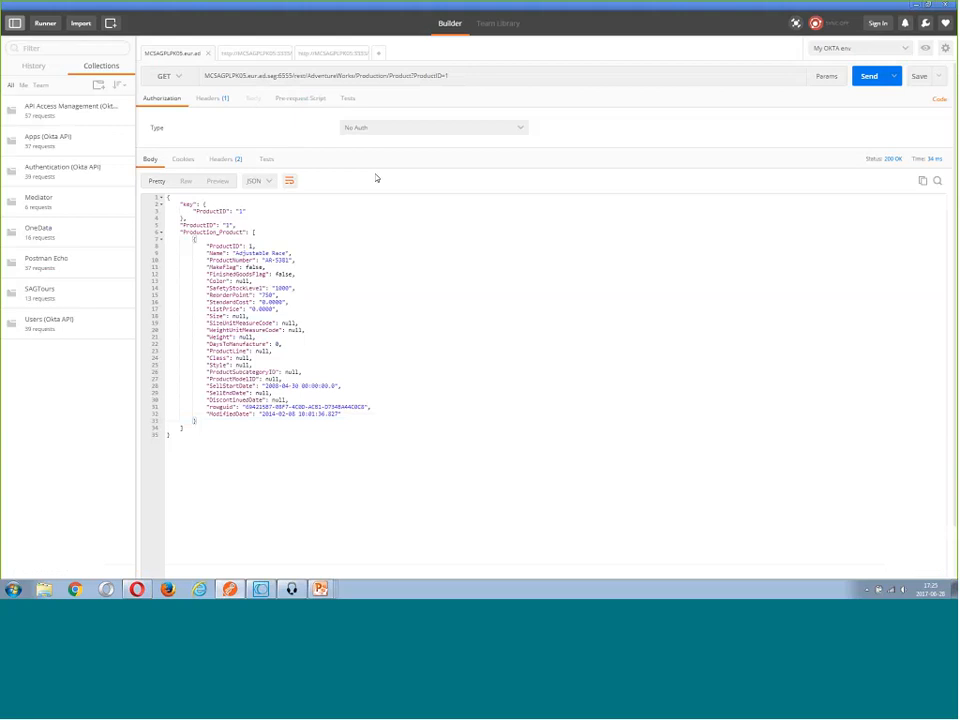
left_click(362, 239)
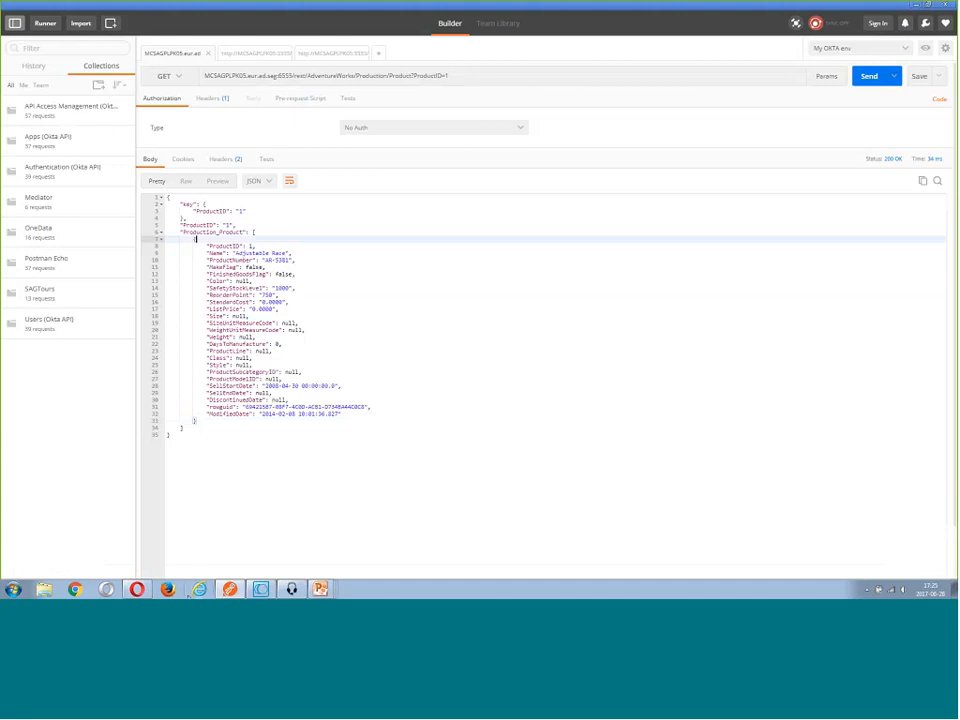
Return to API Gateway in Opera, activate the Production API and review its endpoints and the Product resource methods
mouse_move(141, 590)
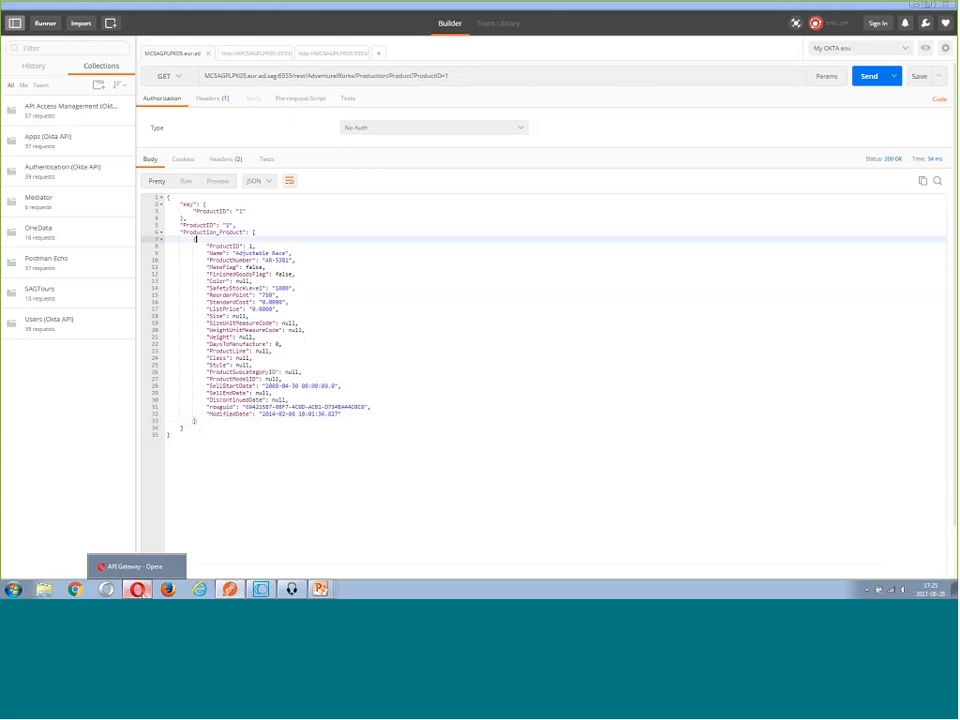
left_click(135, 567)
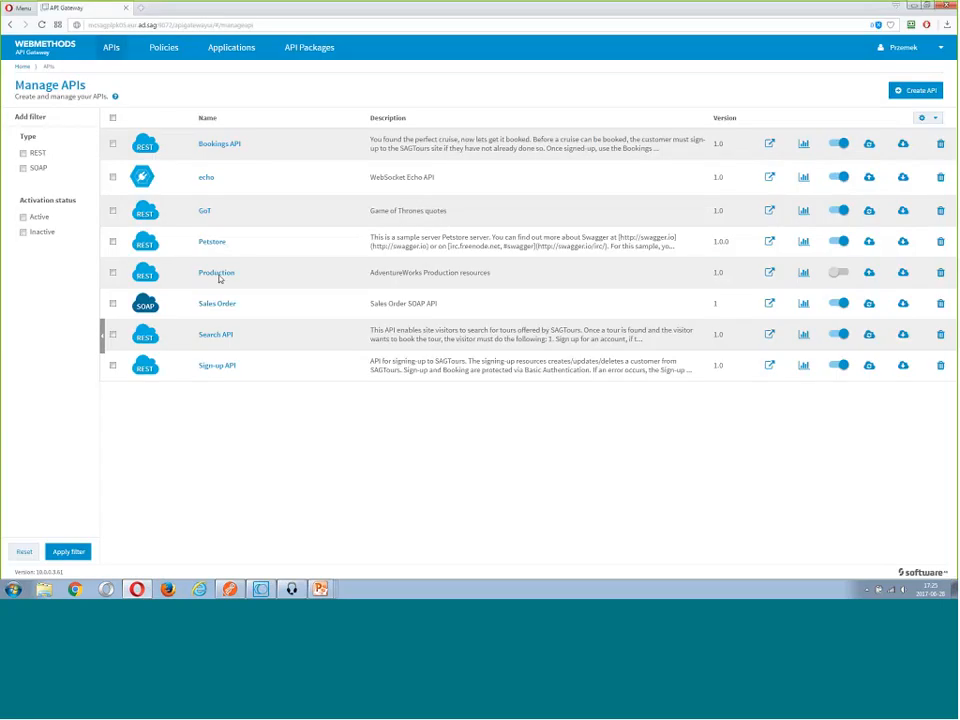
left_click(216, 273)
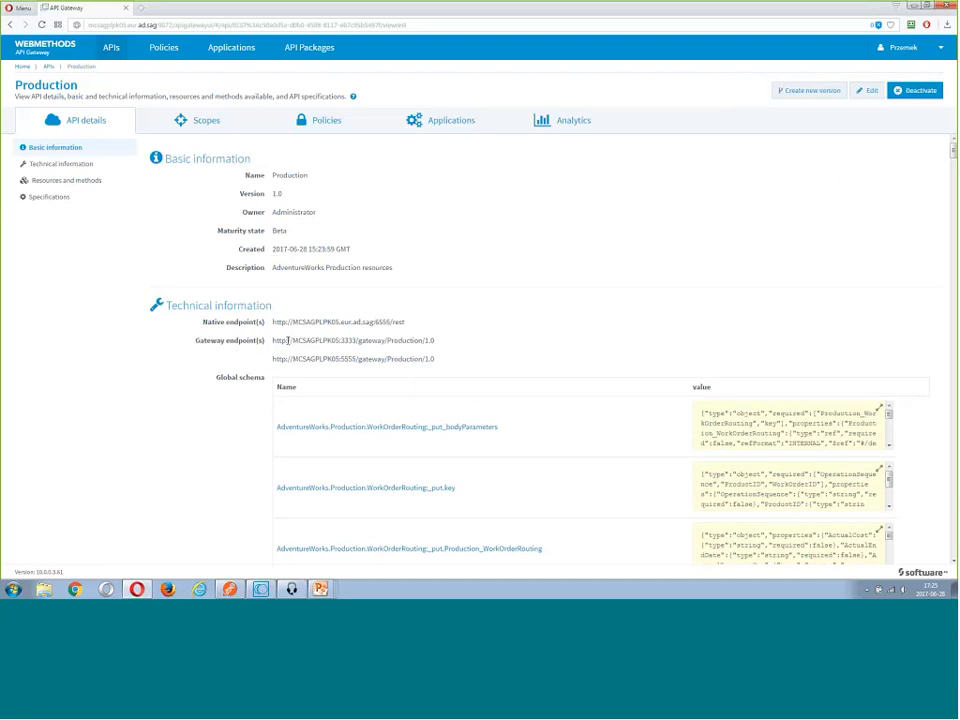
triple_click(461, 349)
left_click(452, 345)
left_click_drag(282, 321, 353, 321)
left_click(358, 321)
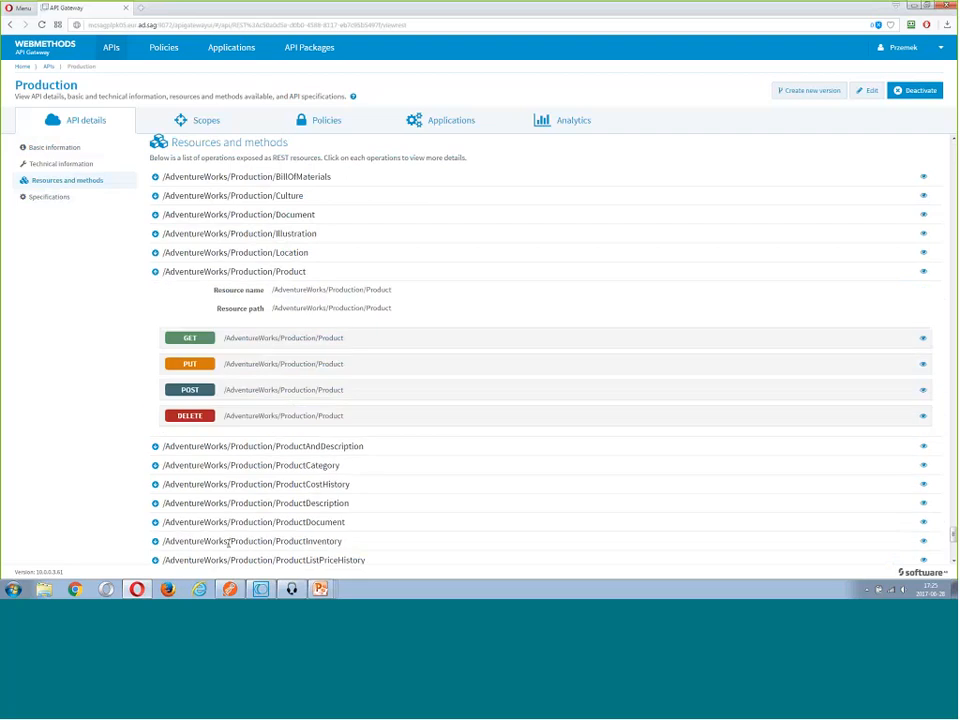
In Postman, send the prepared GET request for ProductID=1 to the Production API's gateway endpoint on port 3333
left_click(230, 589)
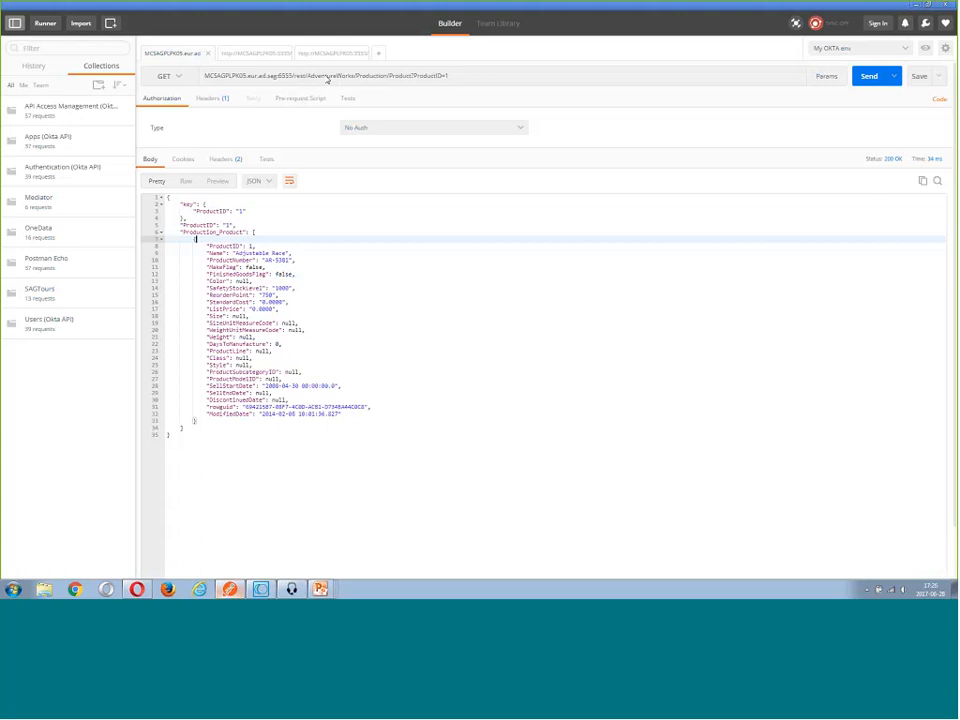
left_click(253, 53)
left_click_drag(205, 76, 501, 83)
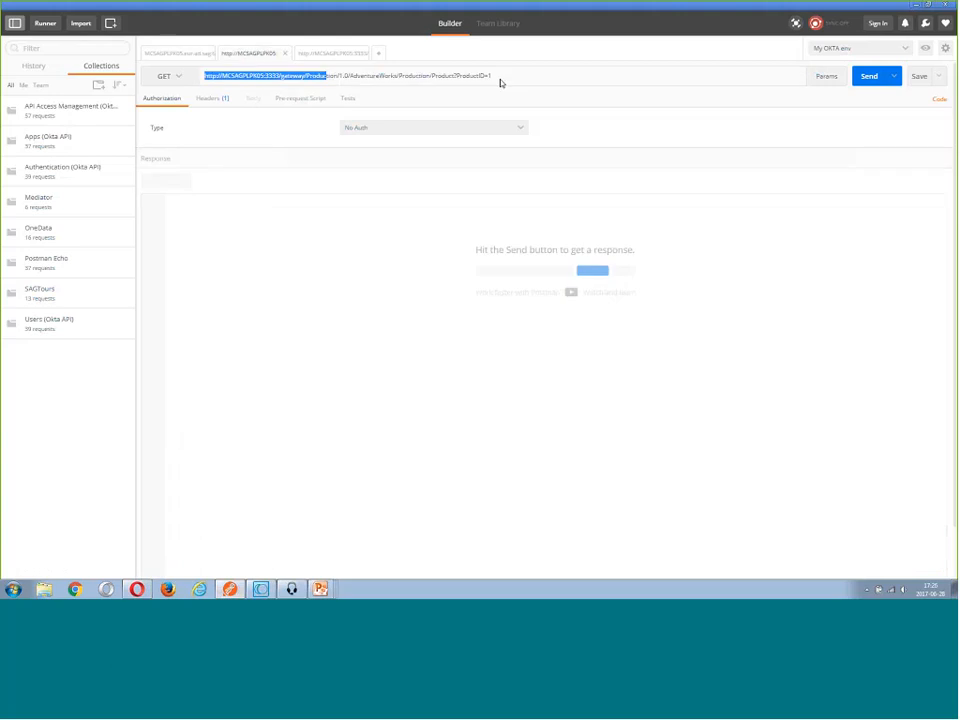
left_click(501, 82)
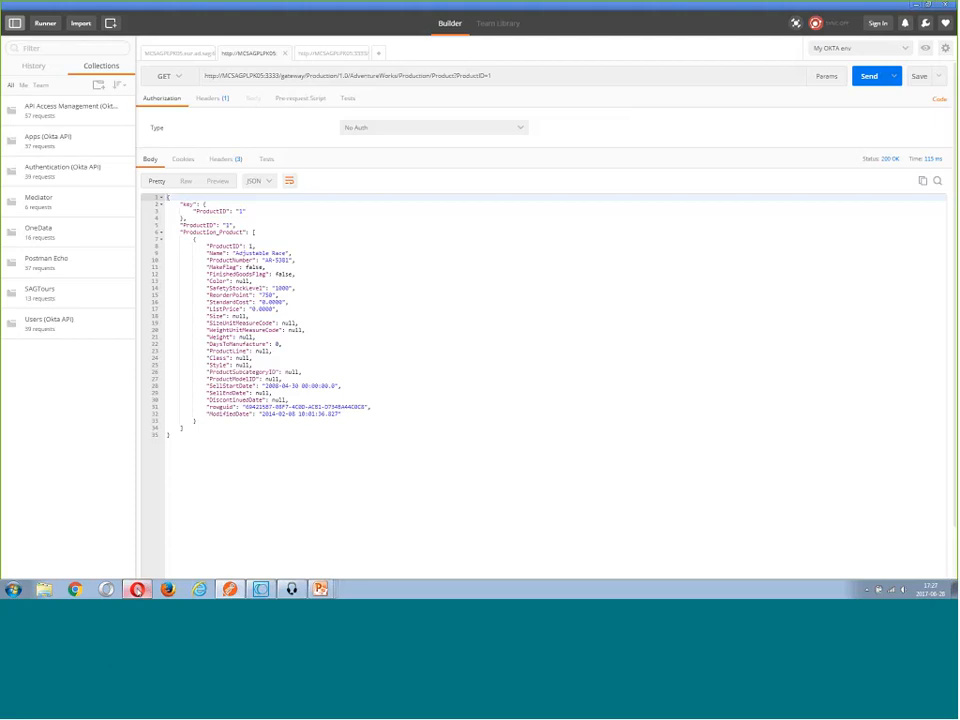
Back in API Gateway, examine the Production API's analytics for events over time, invocations and invocation pattern
left_click(137, 588)
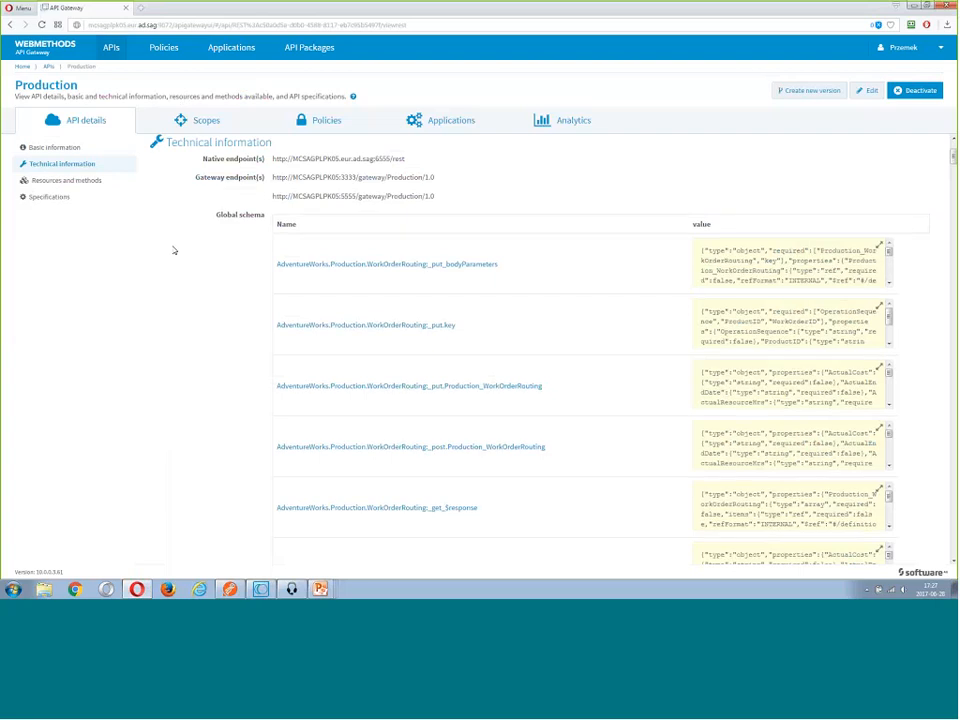
scroll(222, 242, "up", 2)
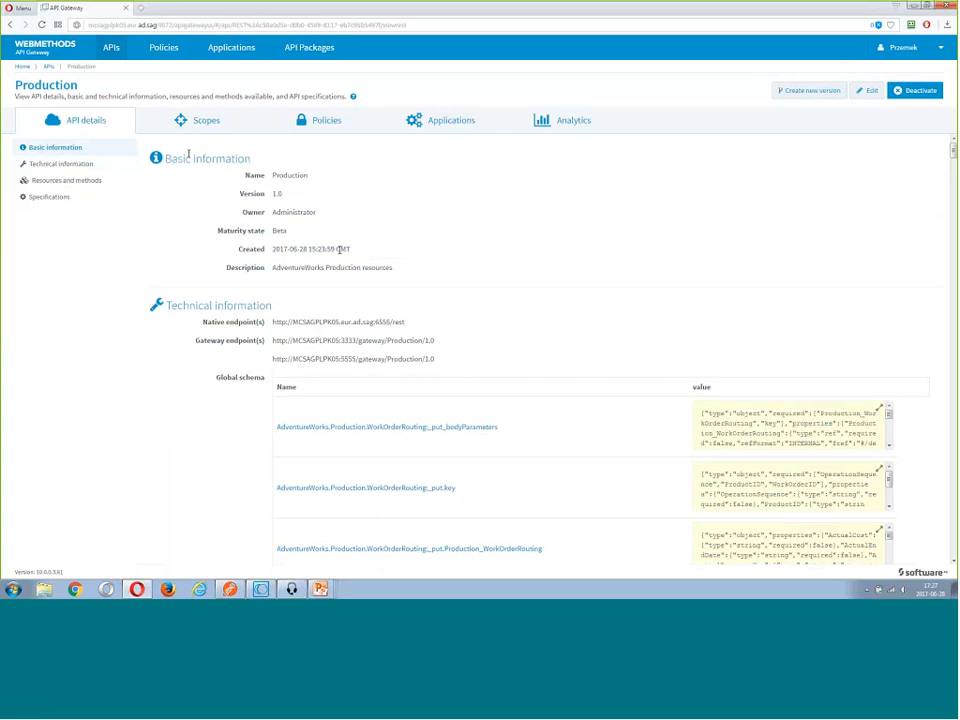
left_click(562, 128)
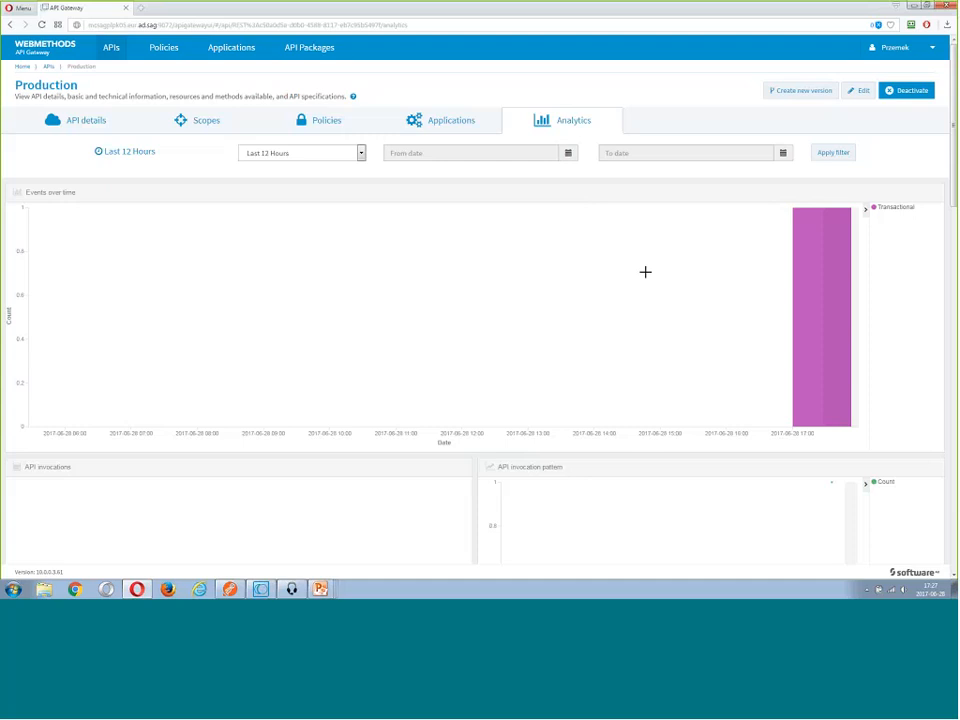
scroll(645, 272, "down", 2)
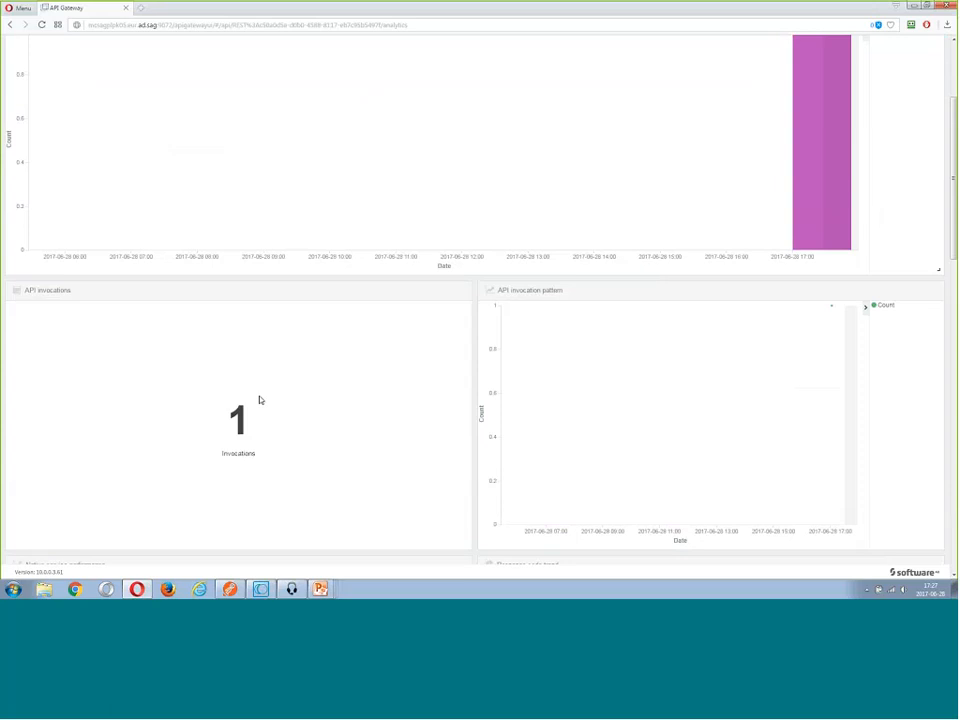
scroll(274, 376, "down", 1)
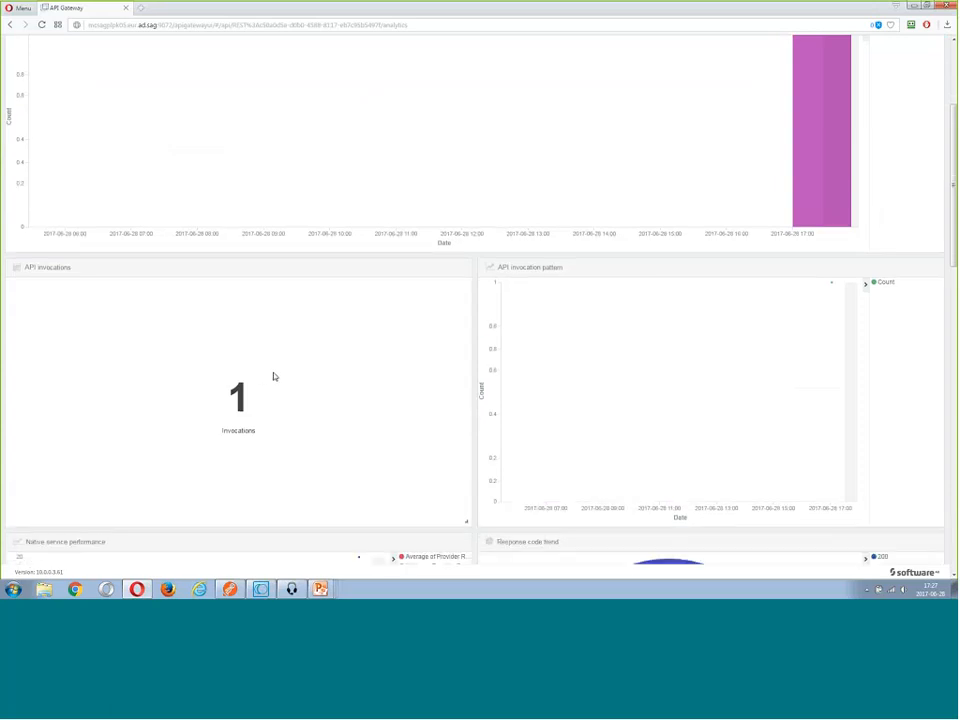
scroll(273, 374, "up", 3)
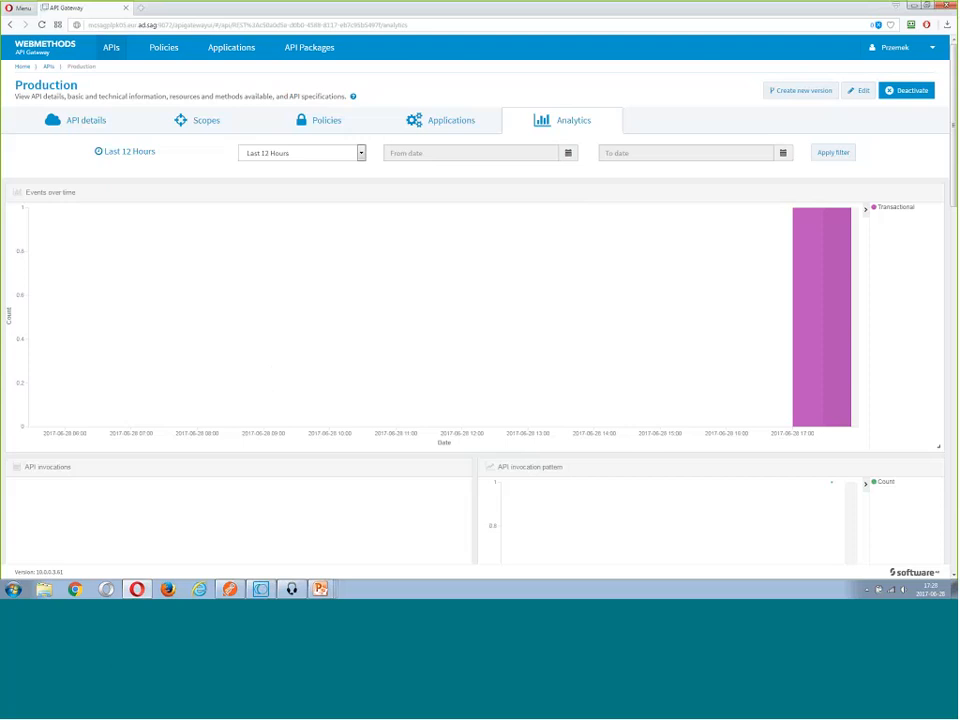
Examine the Transaction logging global policy's details and its Log Invocation configuration, and return to the policies list
left_click(168, 54)
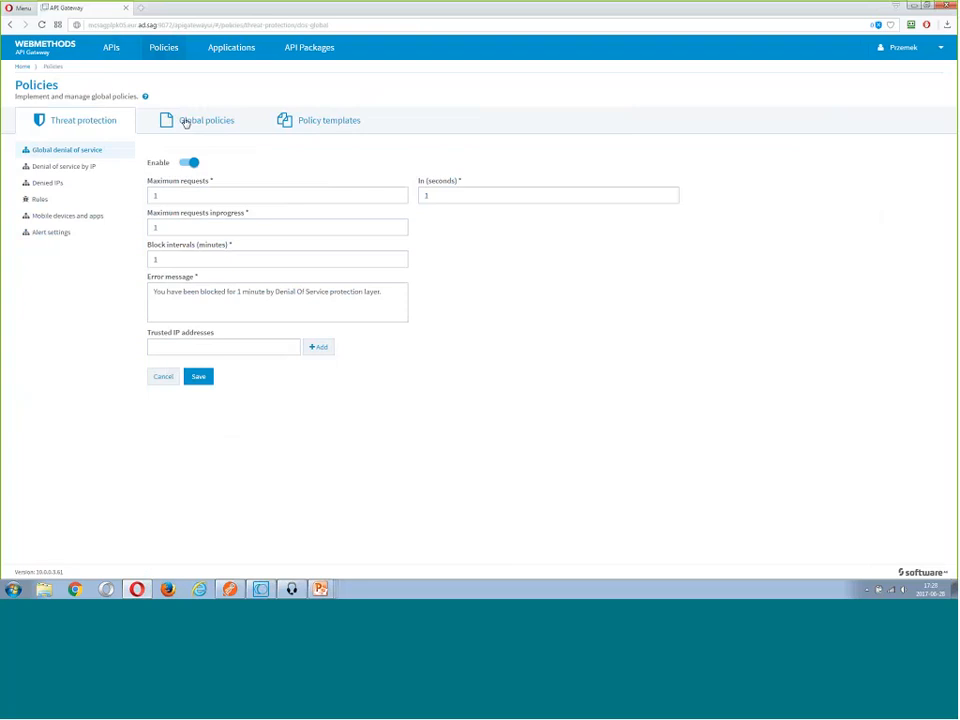
left_click(185, 122)
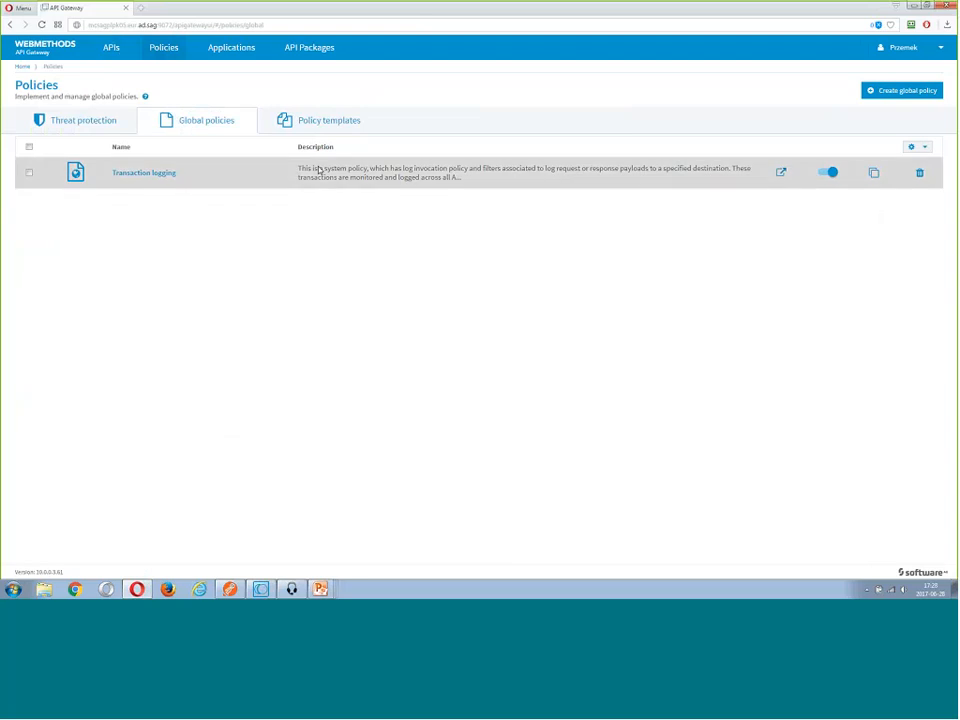
left_click(146, 174)
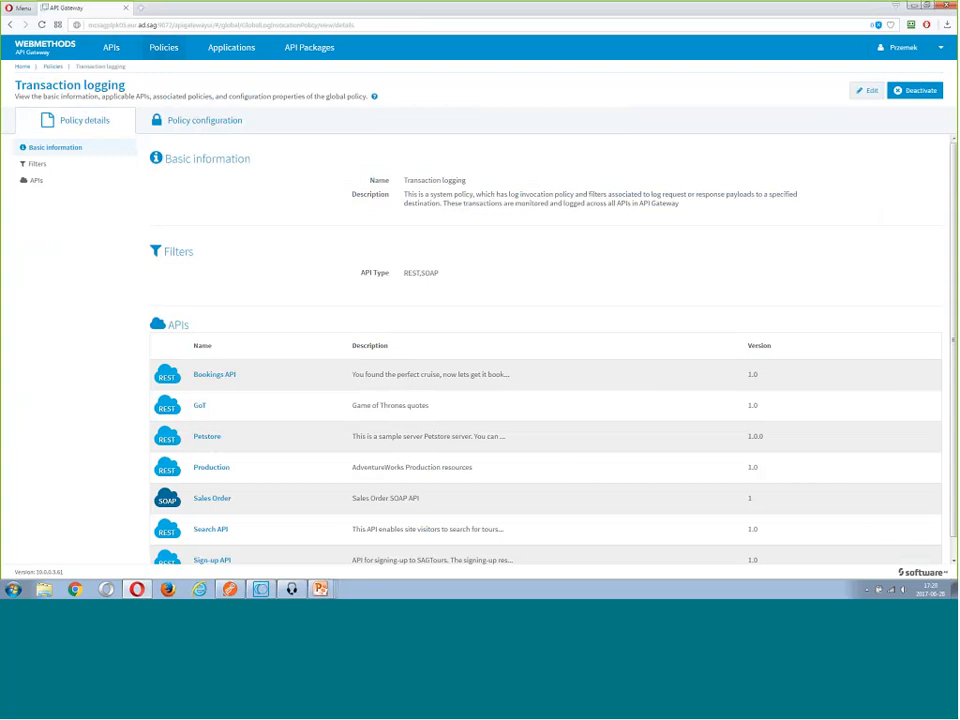
left_click(294, 225)
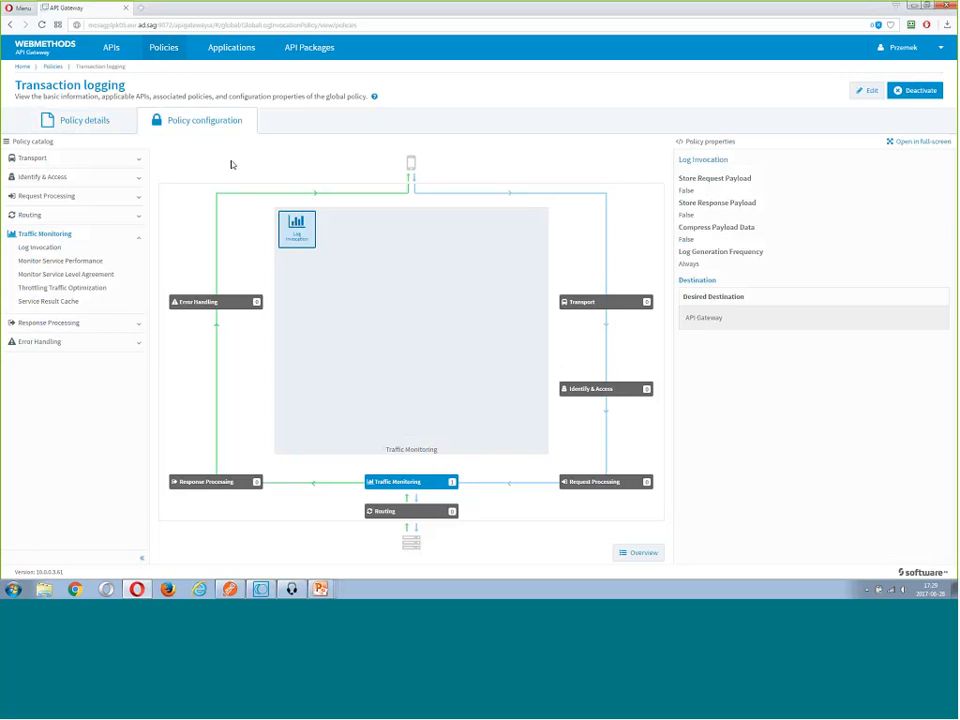
left_click(55, 67)
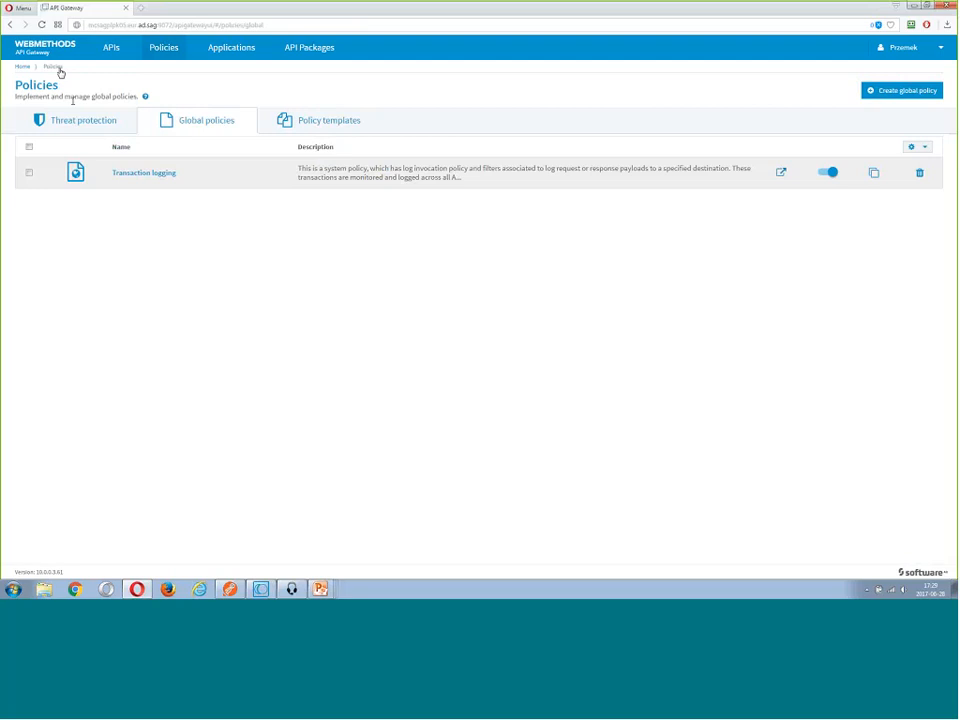
Examine the global denial of service settings for maximum requests and the time interval in seconds
left_click(64, 130)
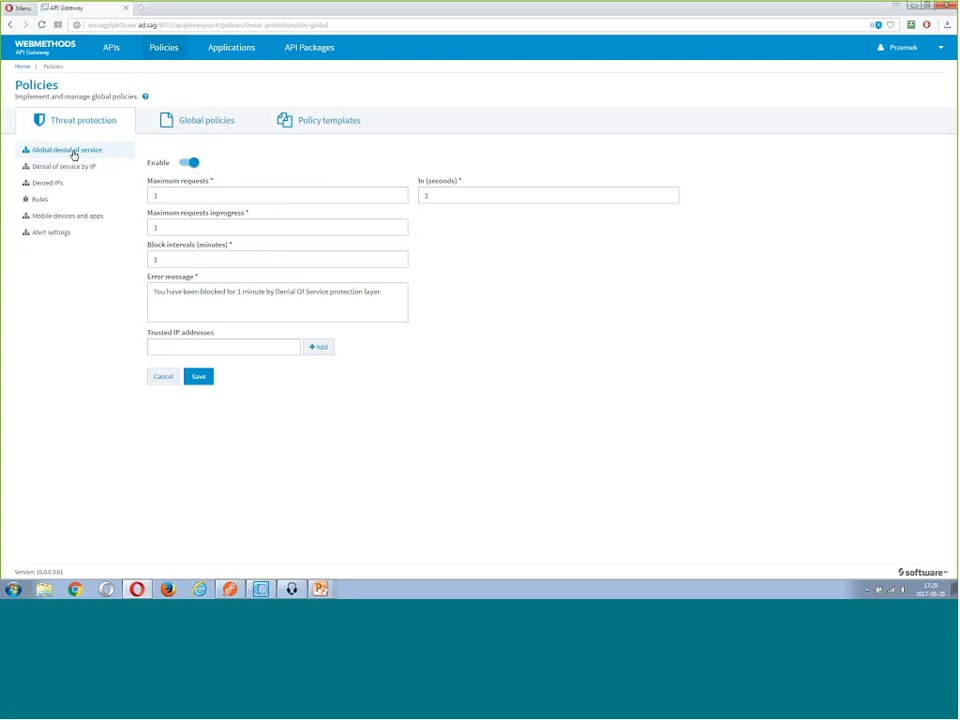
left_click(172, 197)
left_click_drag(172, 196, 150, 195)
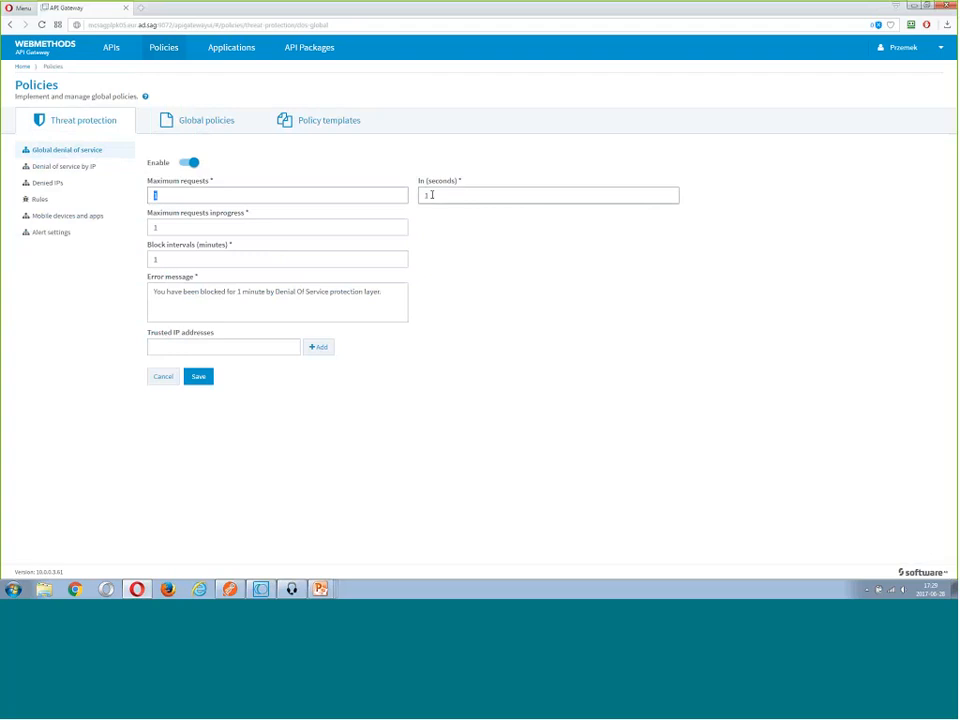
key("Tab")
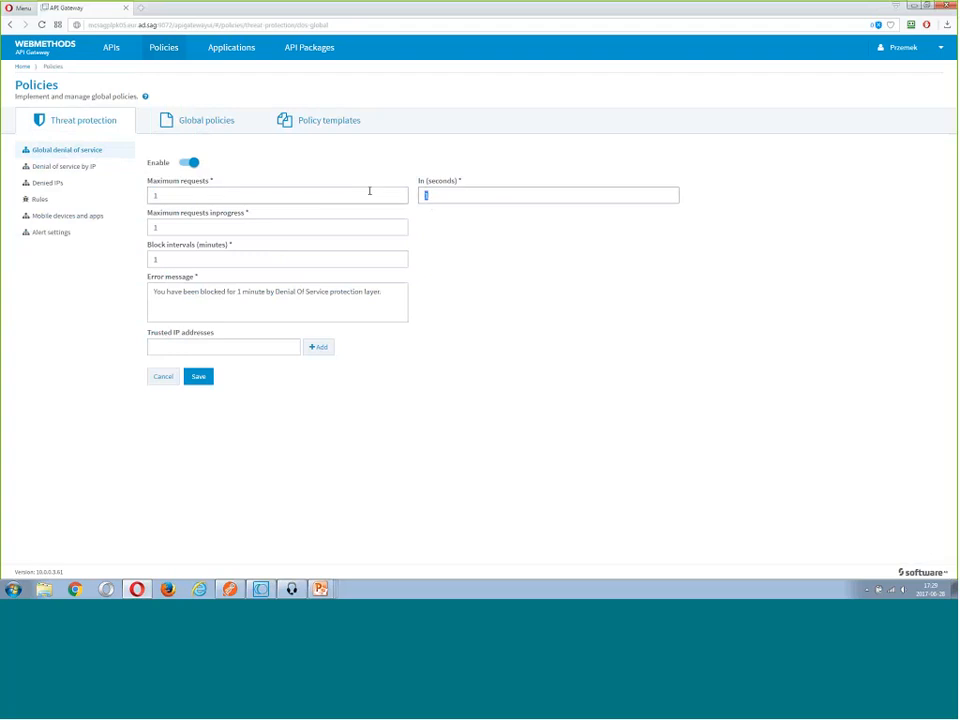
left_click(227, 197)
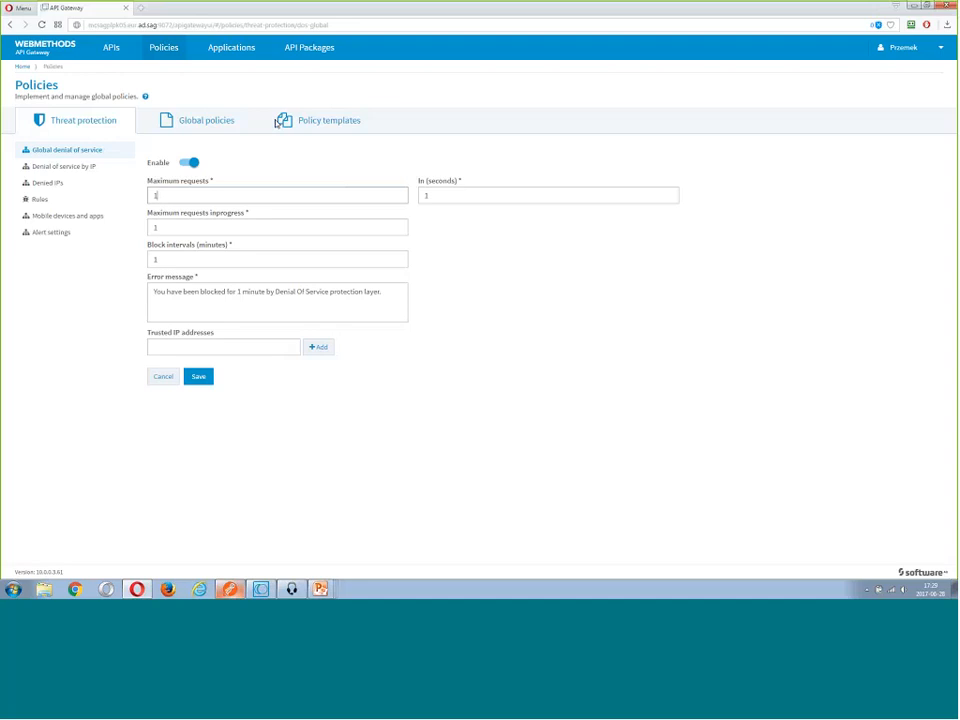
Resend the gateway GET request for ProductID=1 in Postman to test the denial of service limit
key("alt+Tab")
key("ctrl+Return")
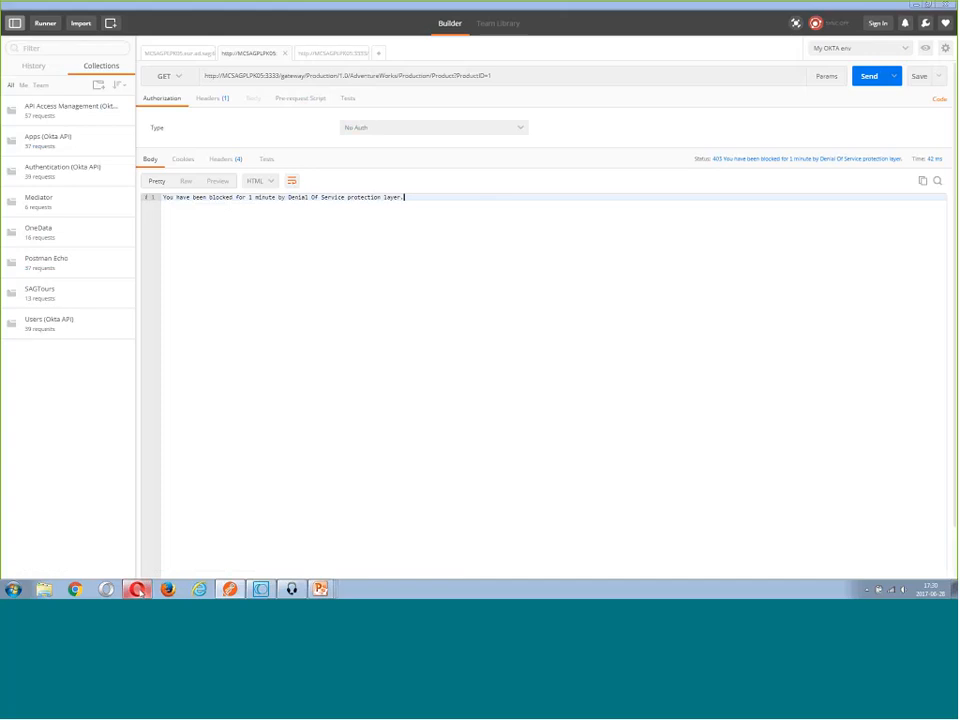
In API Gateway, set the global denial of service maximum requests to 10 and the maximum requests in progress to 10
left_click(139, 591)
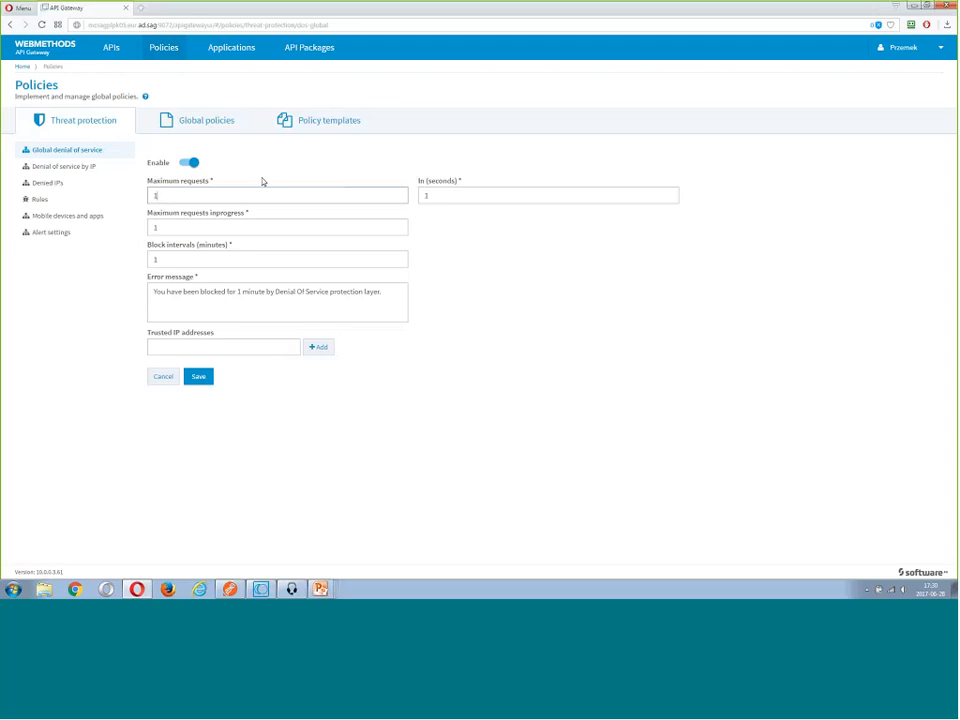
type("0")
left_click(219, 227)
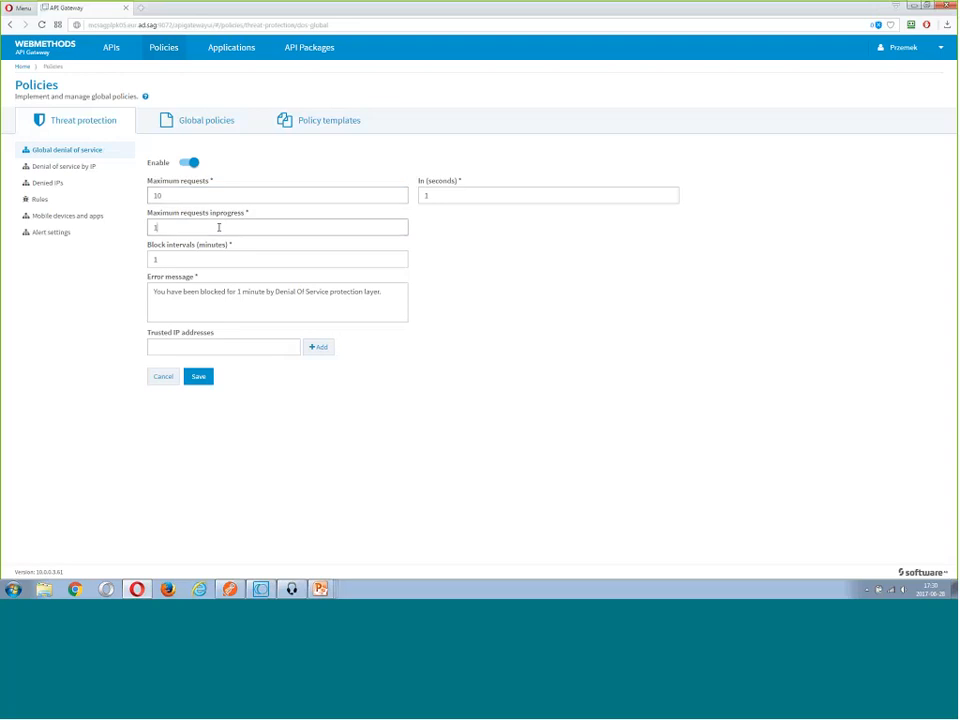
type("0")
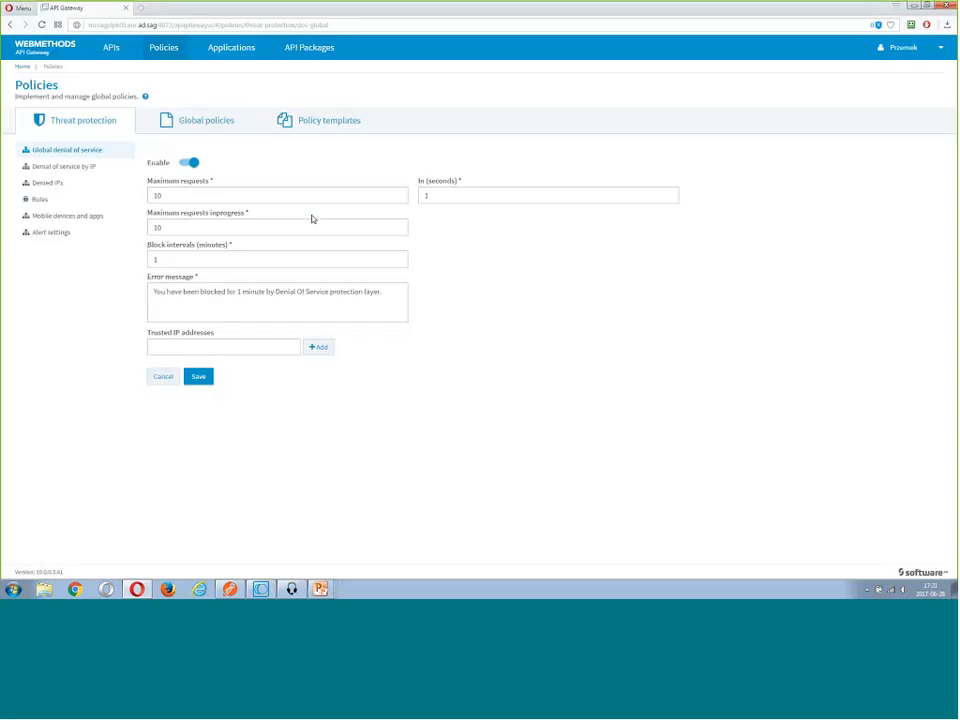
Create a global policy named "Require Basic Auth"
left_click(199, 124)
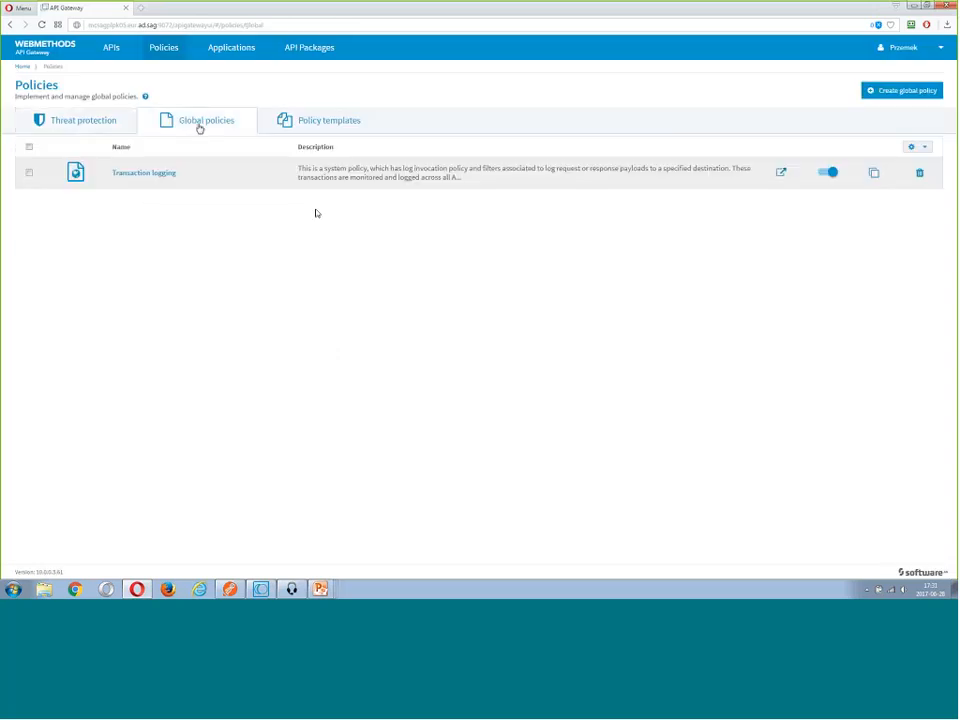
left_click(904, 92)
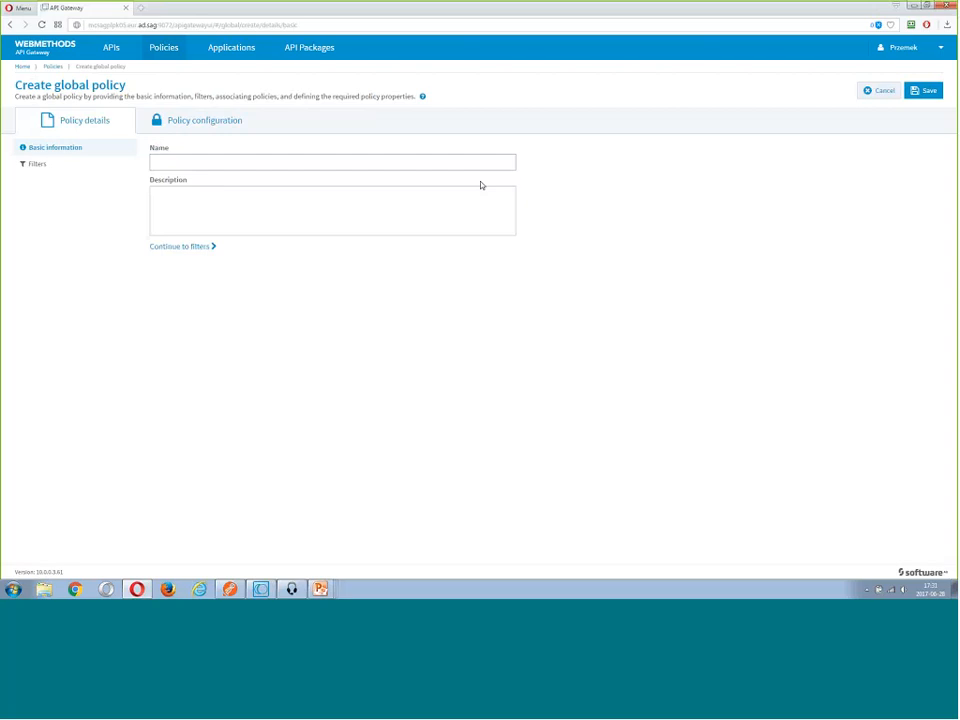
left_click(212, 162)
type("Req")
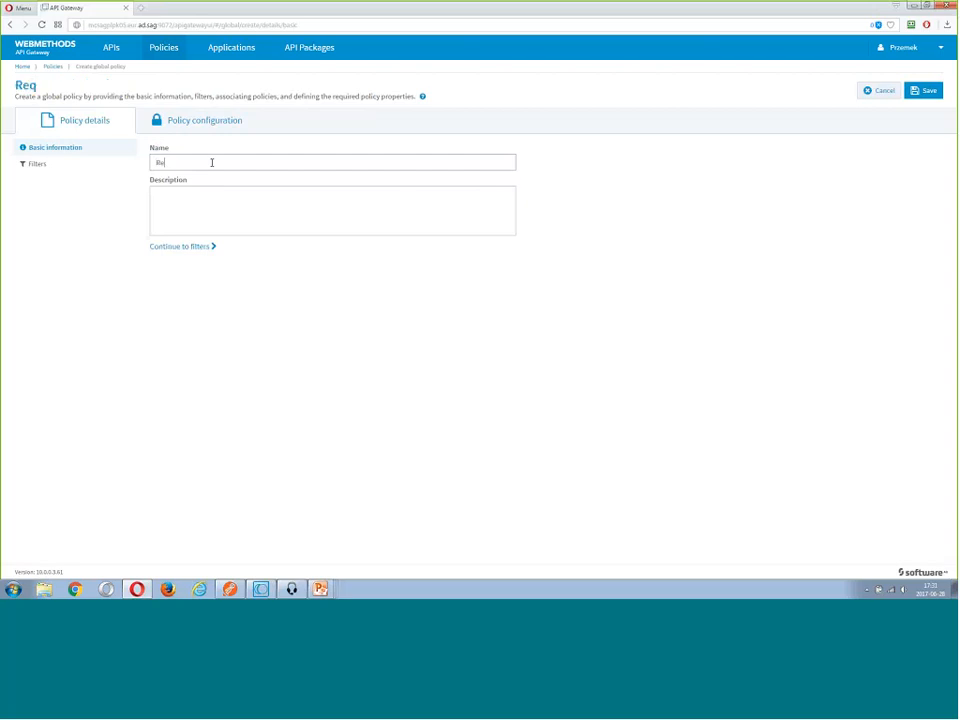
type("uire Basic Auth")
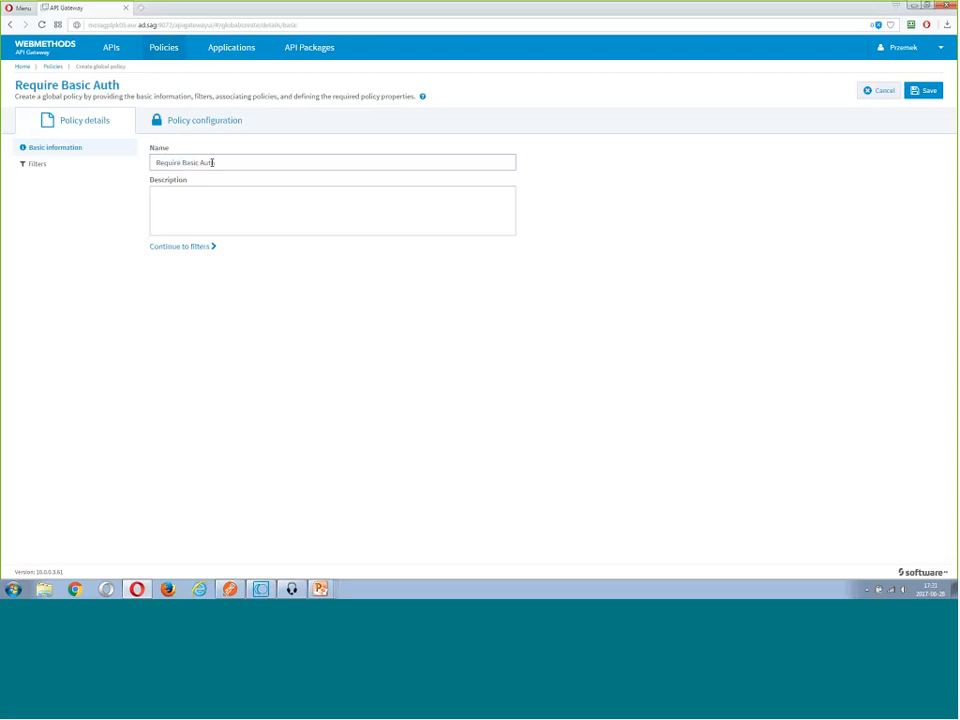
left_click(232, 204)
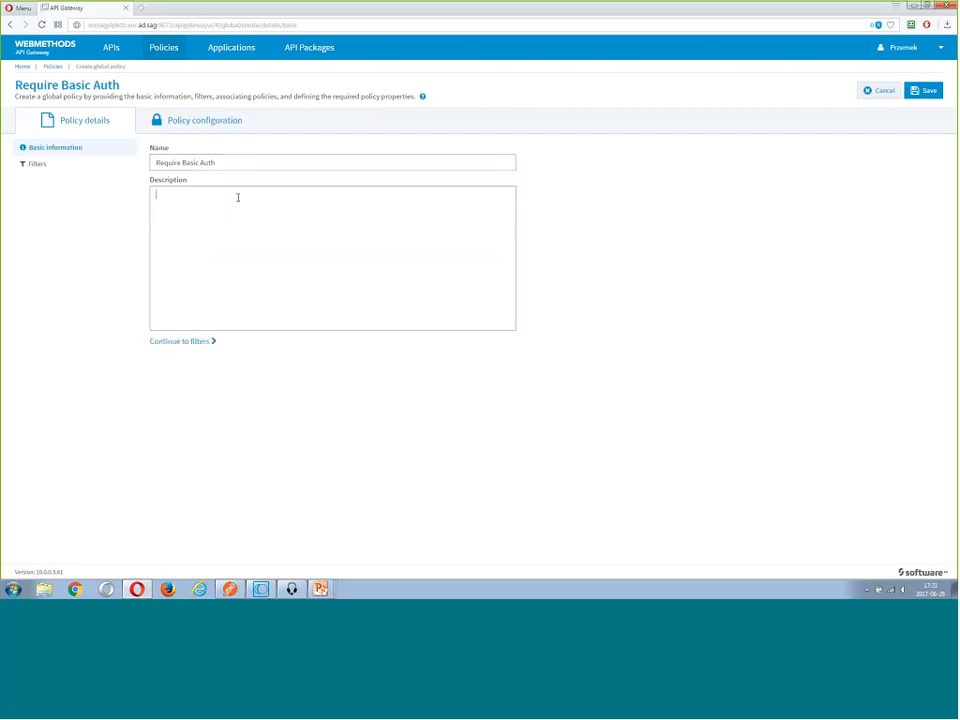
Add a filter to the Require Basic Auth policy for API Name Contains "Product" and save the policy
left_click(44, 166)
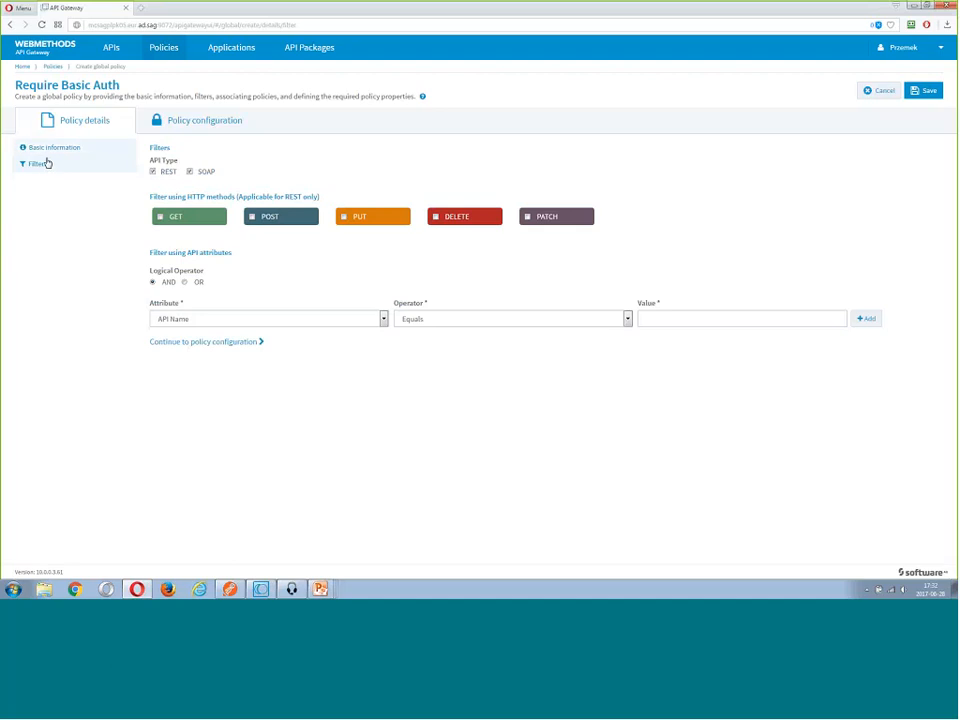
left_click(153, 171)
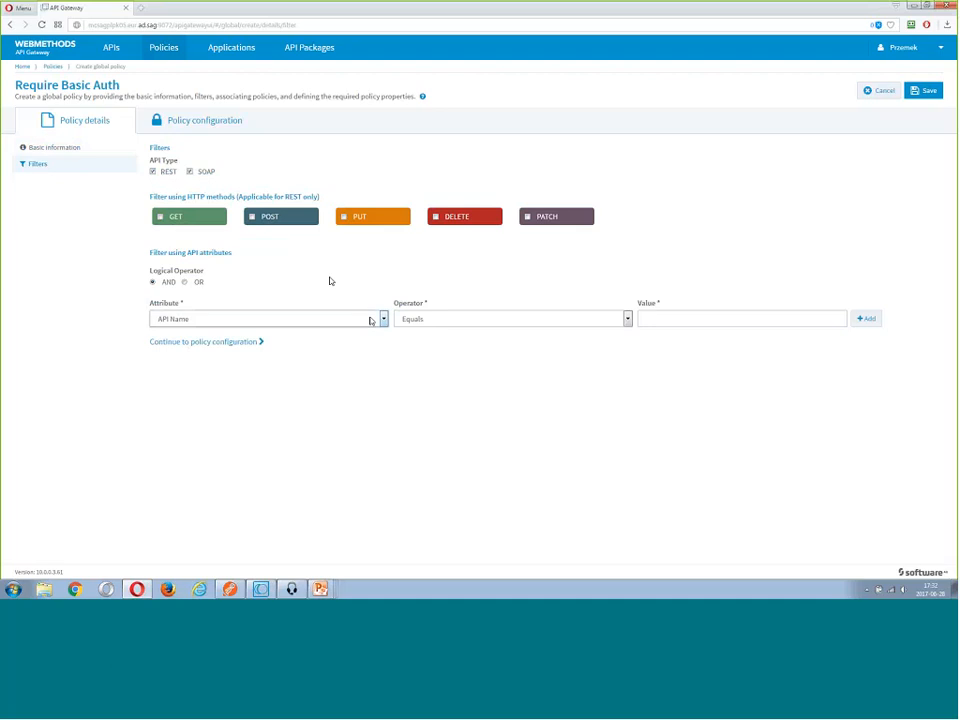
left_click(367, 320)
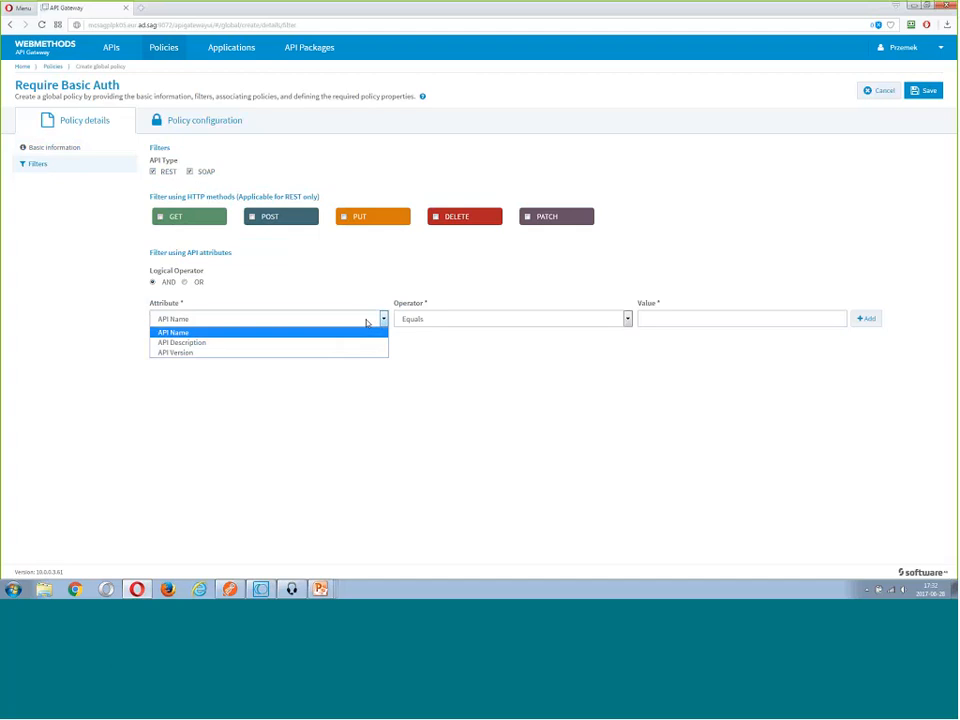
left_click(365, 334)
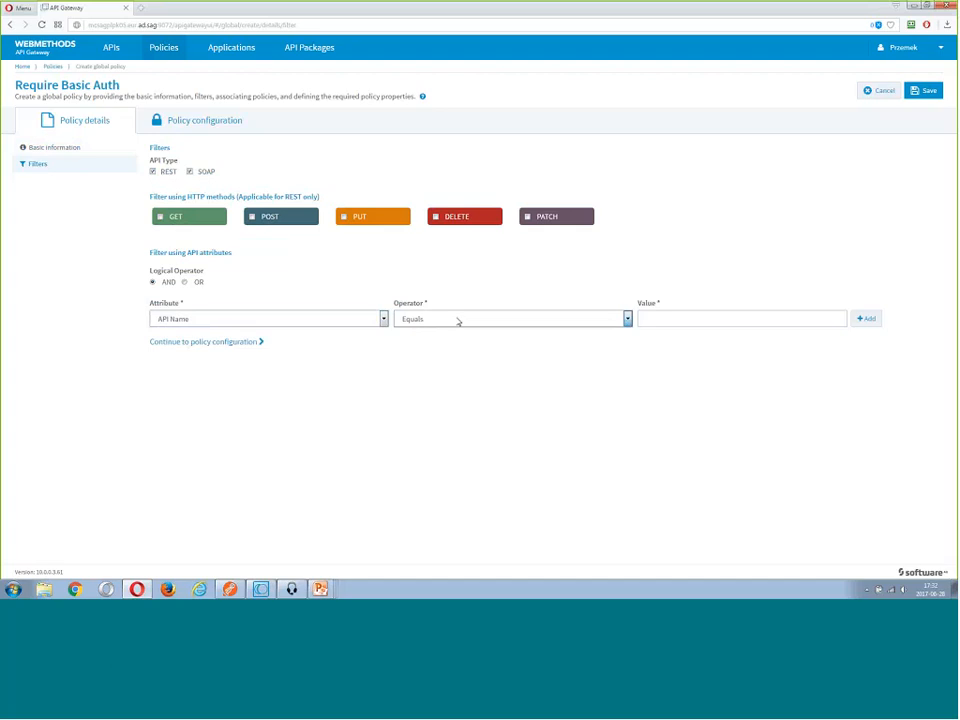
left_click(458, 321)
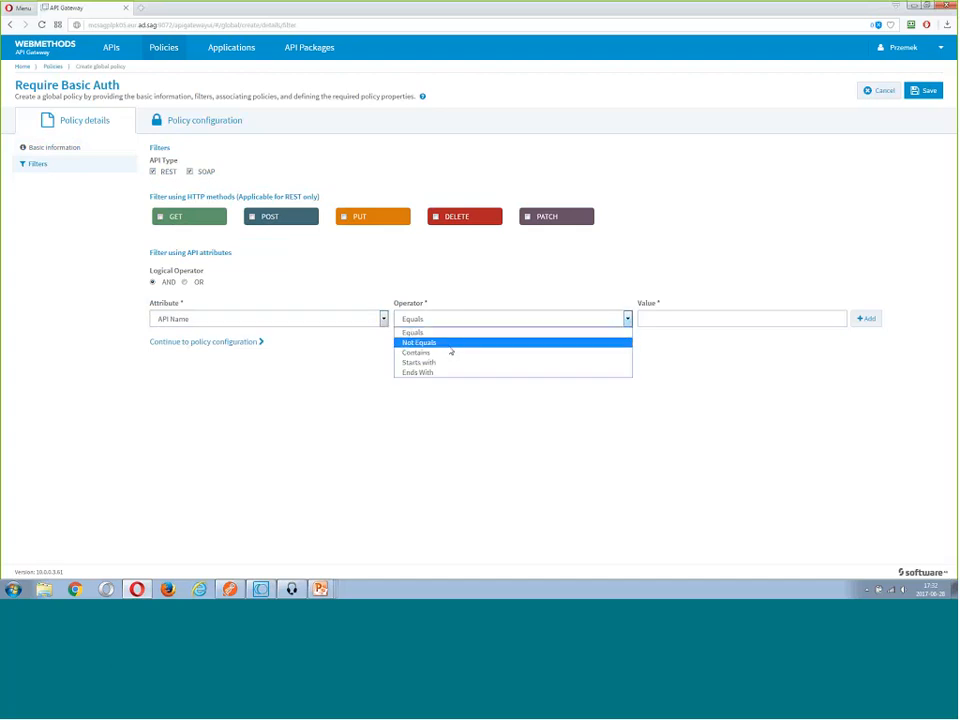
left_click(451, 352)
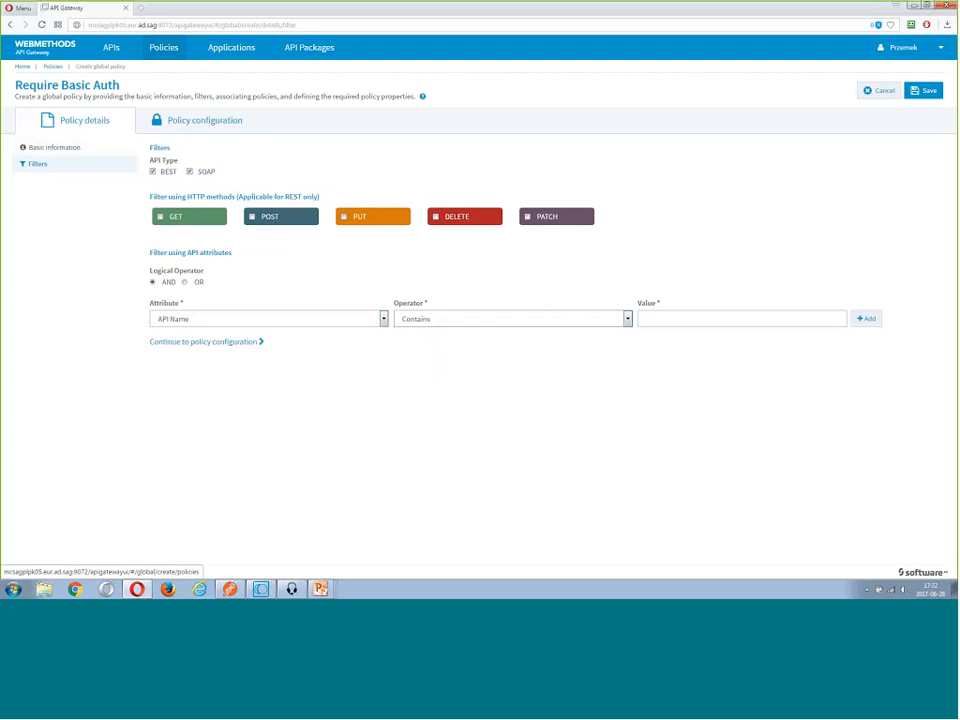
type("Product")
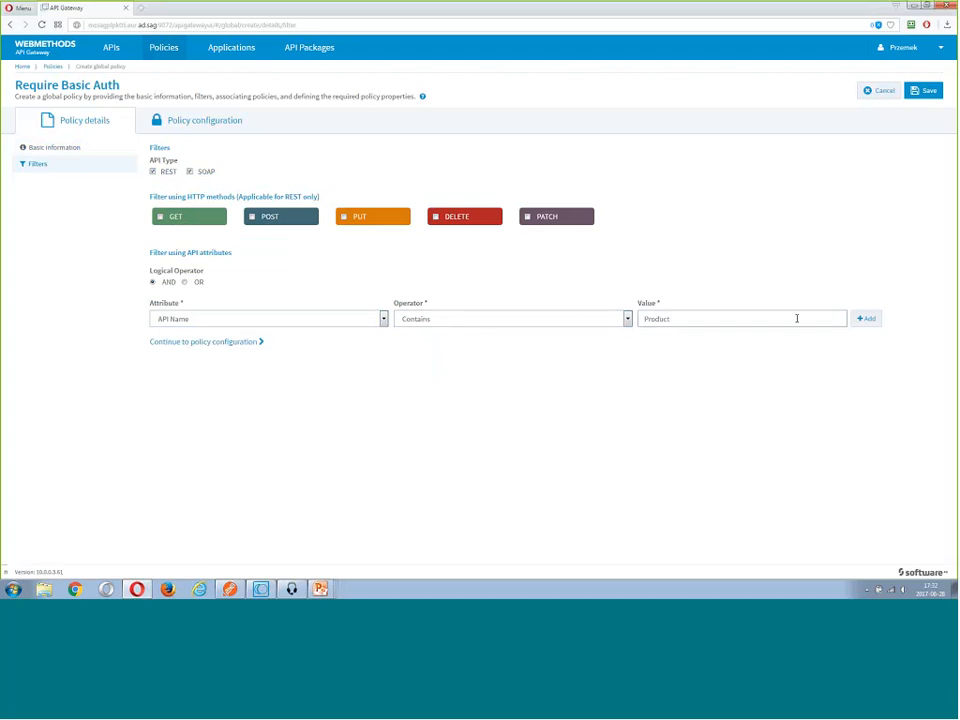
left_click(869, 320)
left_click(869, 319)
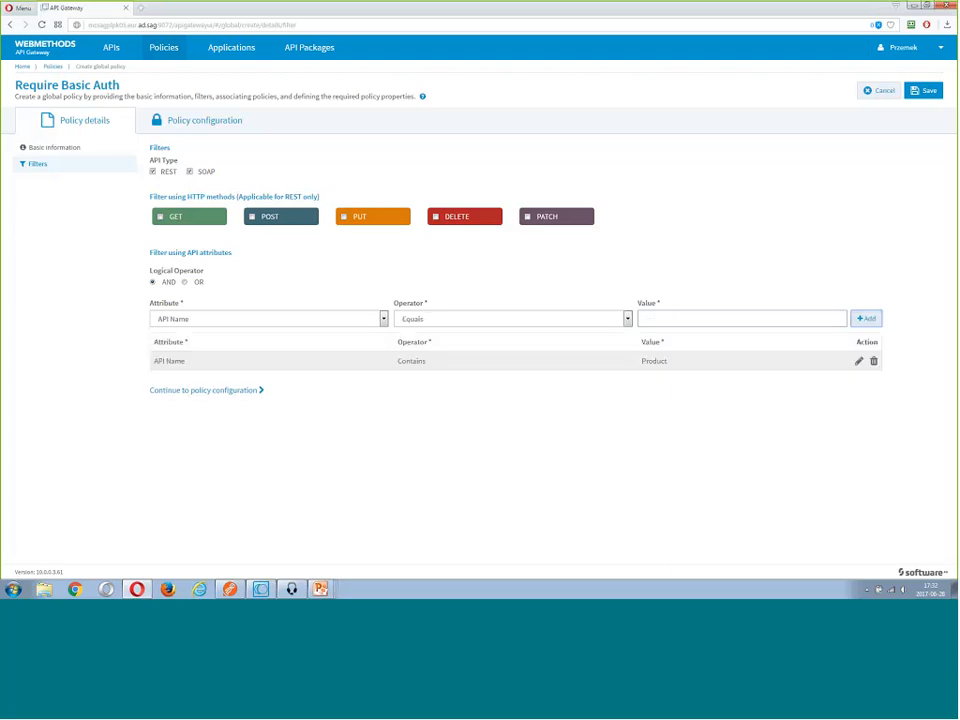
left_click(924, 91)
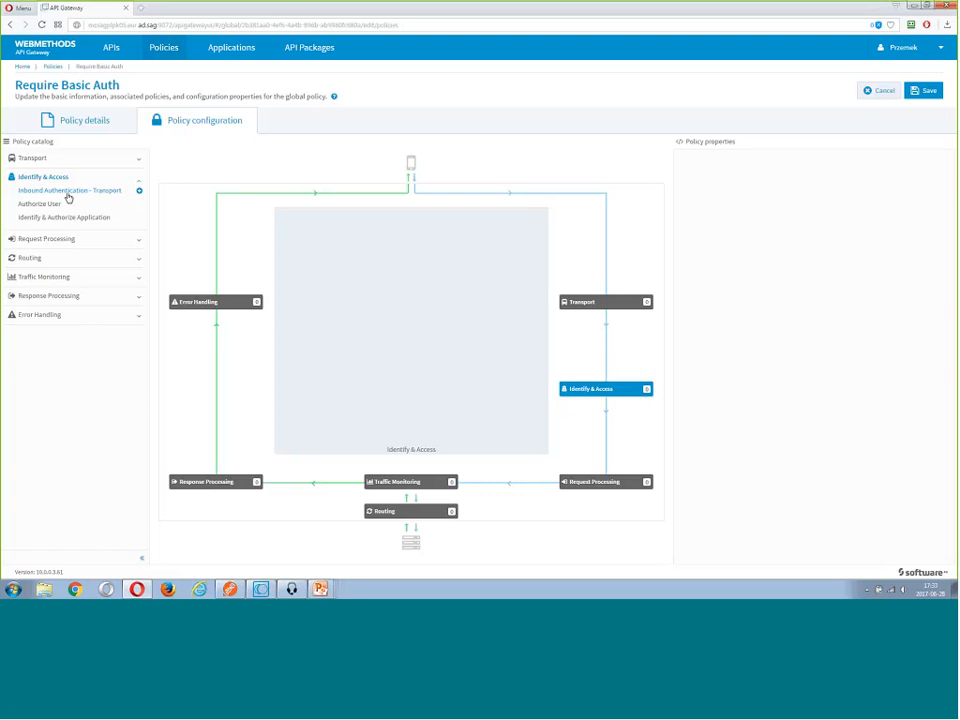
Add the Inbound Authentication - Transport policy to the Identify & Access stage of Require Basic Auth and save it
left_click_drag(67, 196, 300, 230)
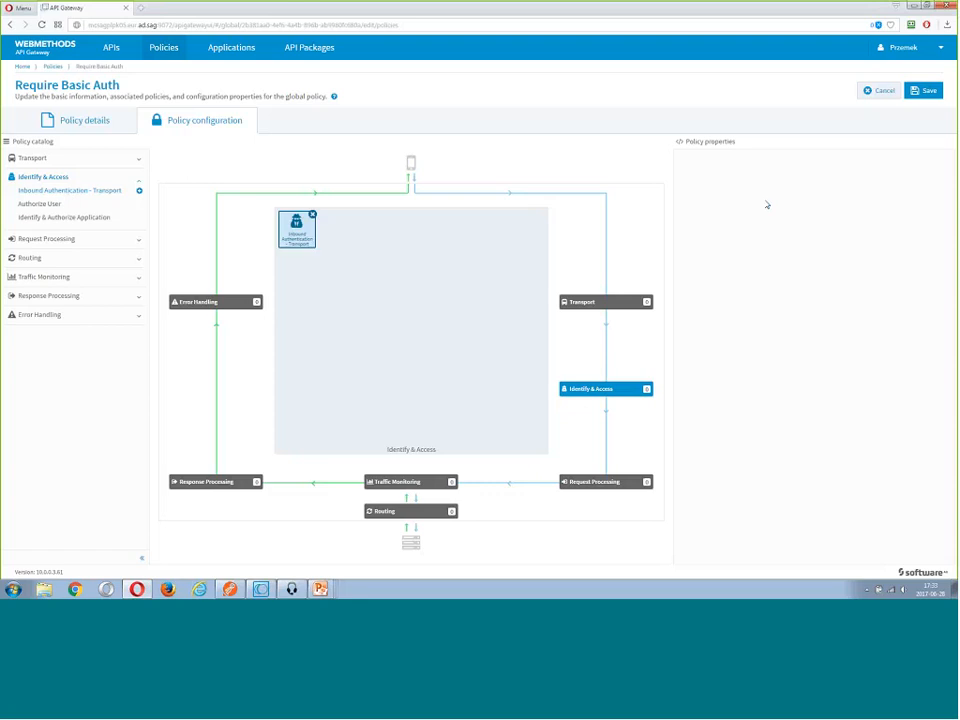
left_click(922, 95)
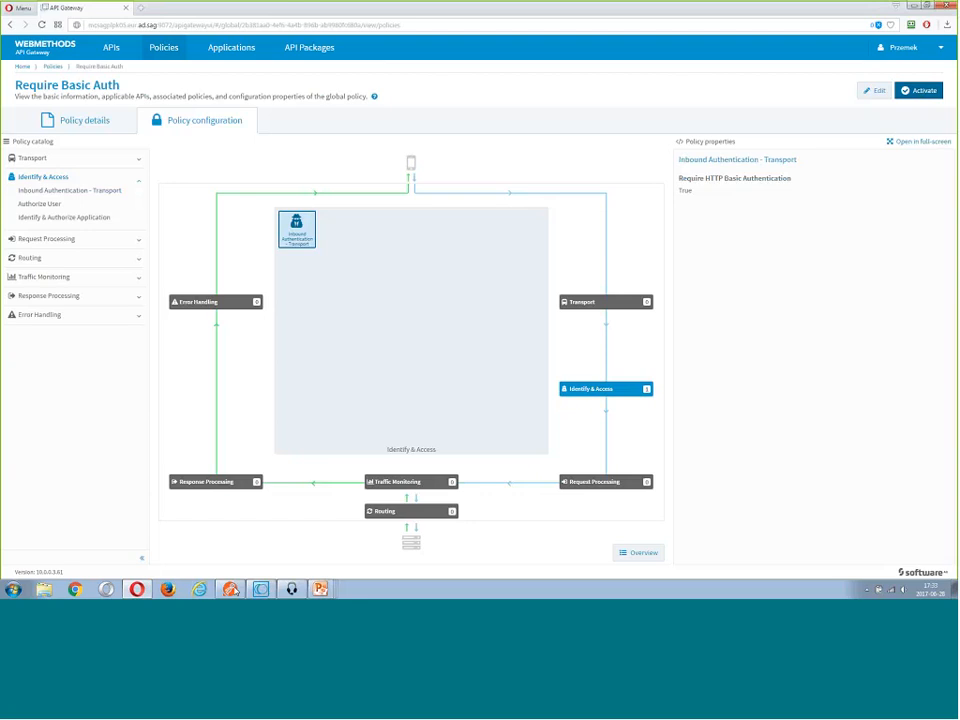
Switch to Postman, resend the gateway GET request for ProductID=1, and set its authorization type to Basic Auth
left_click(233, 590)
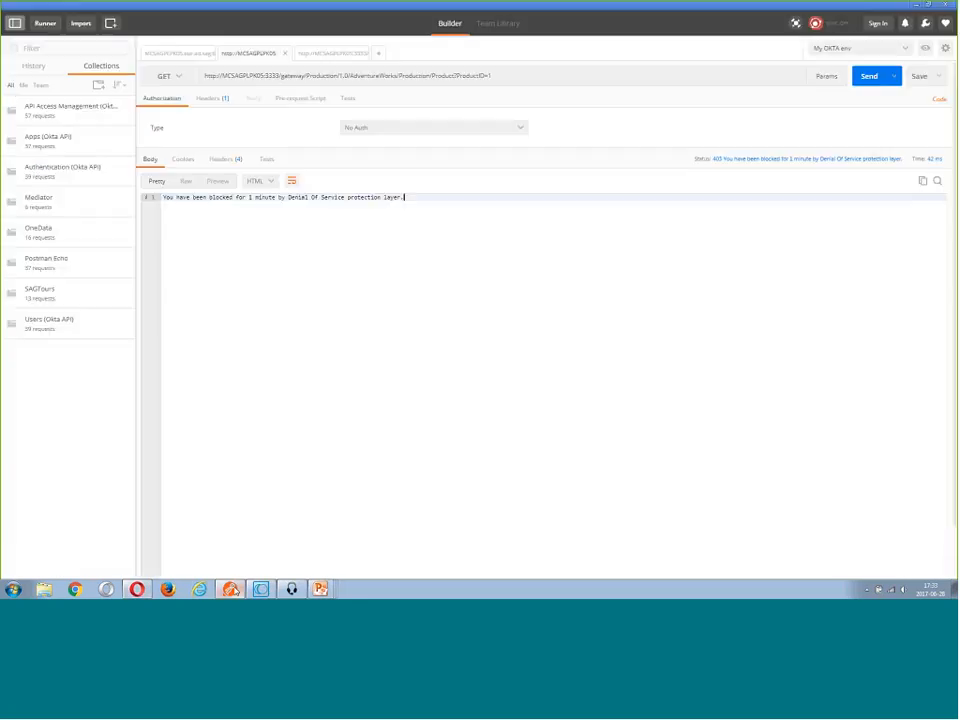
left_click(824, 176)
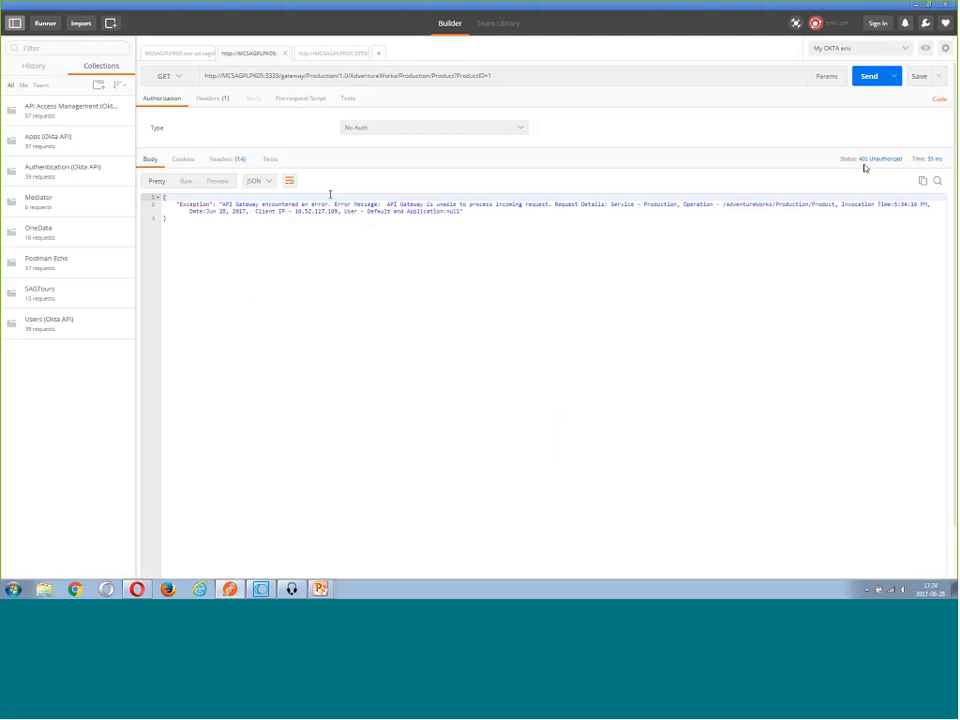
left_click(375, 132)
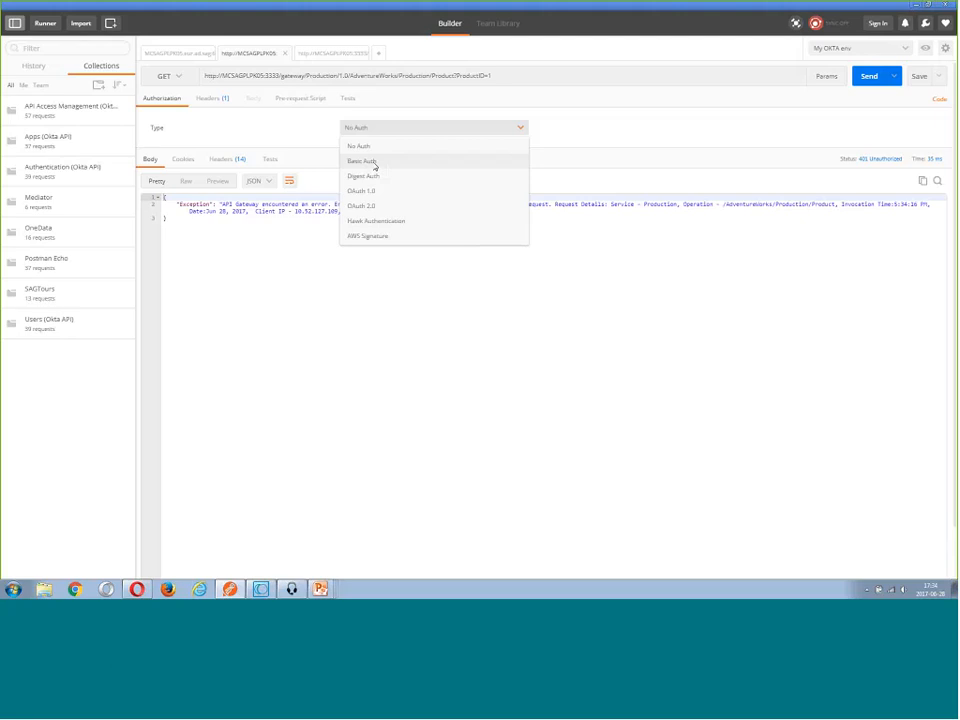
left_click(373, 163)
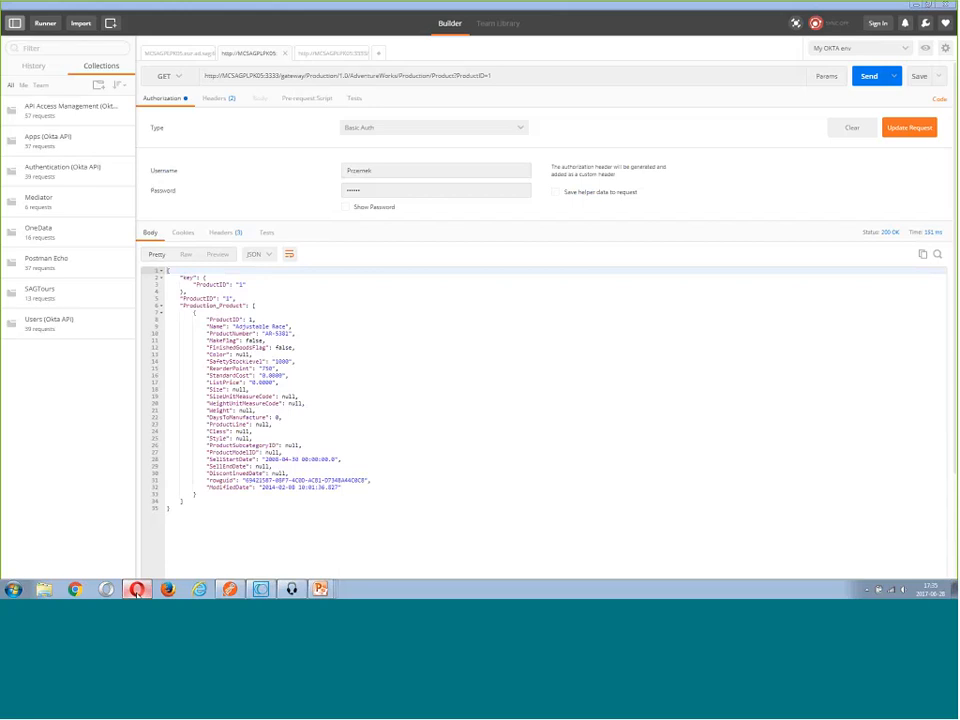
Return to API Gateway and examine the Identify & Access and Routing policies applied to the Production API
left_click(137, 590)
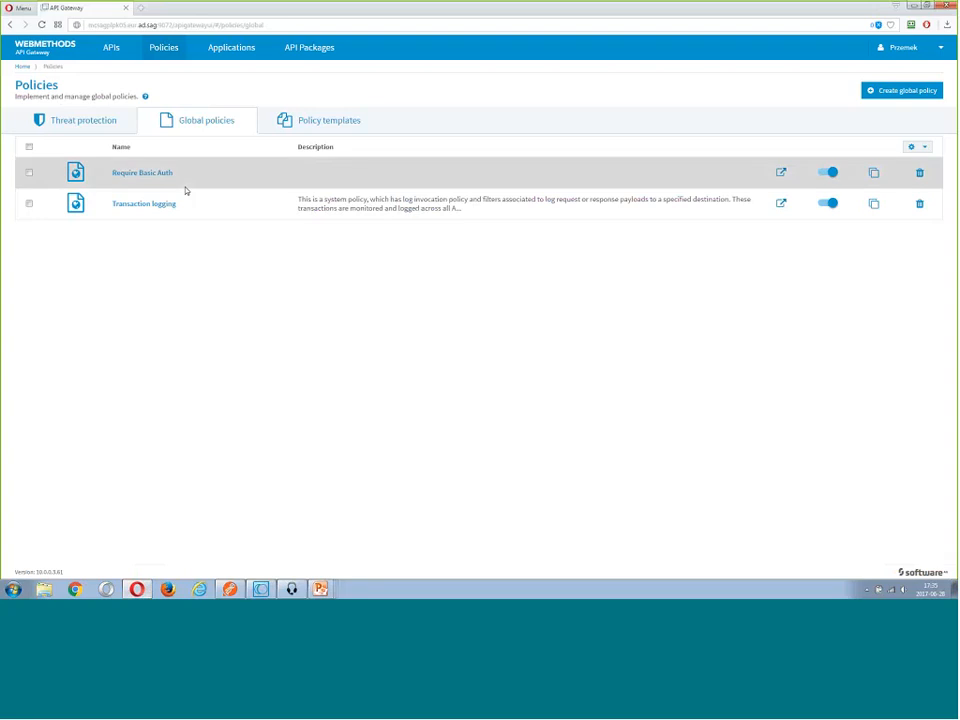
left_click(111, 50)
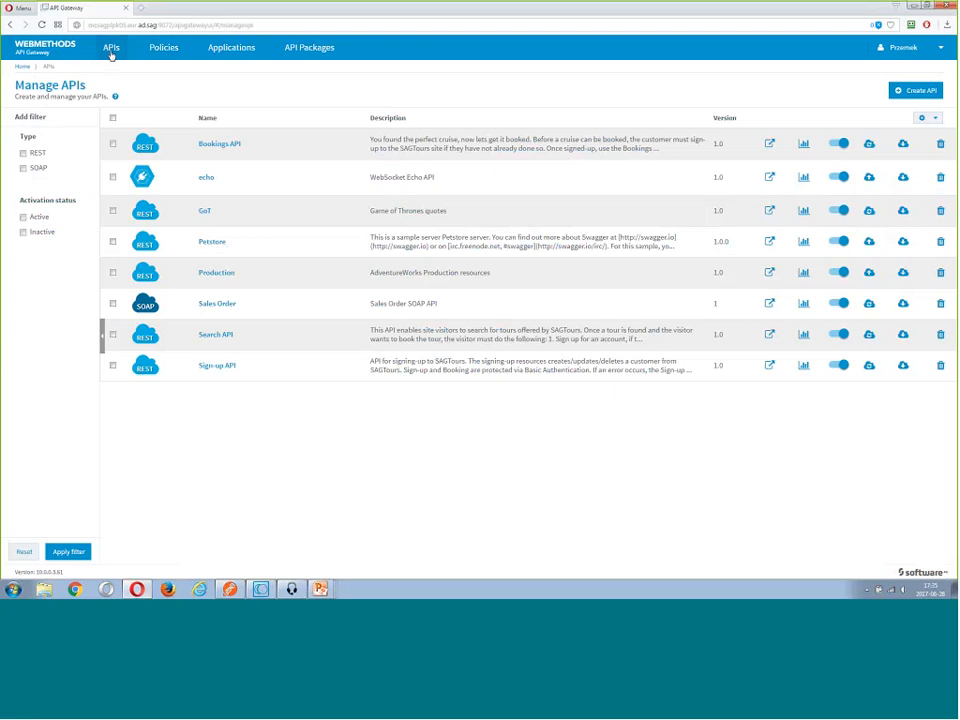
left_click(211, 276)
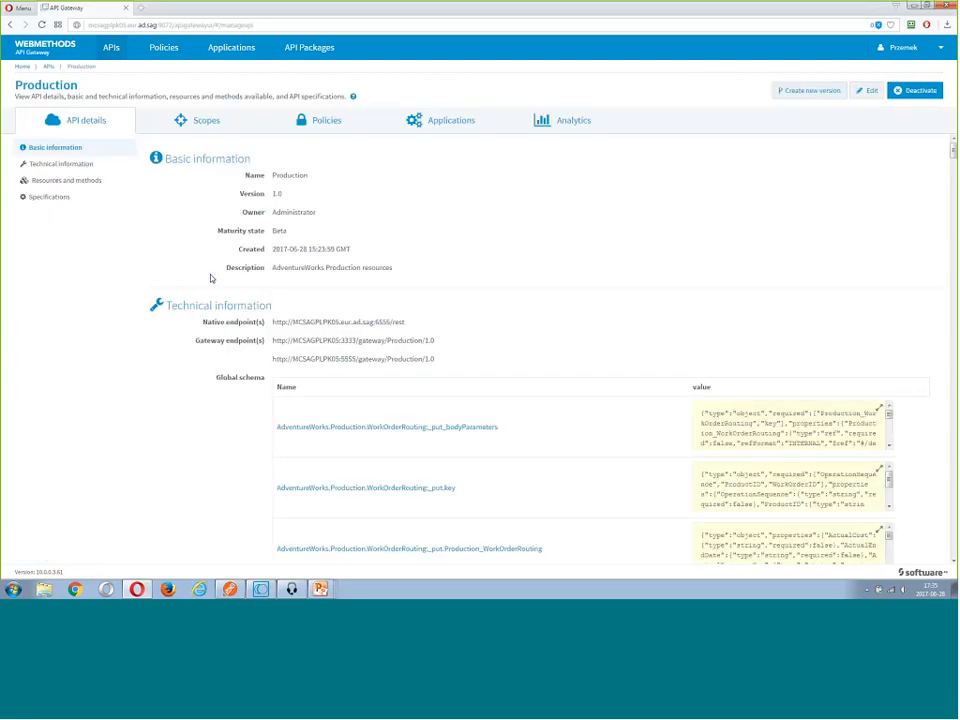
left_click(330, 122)
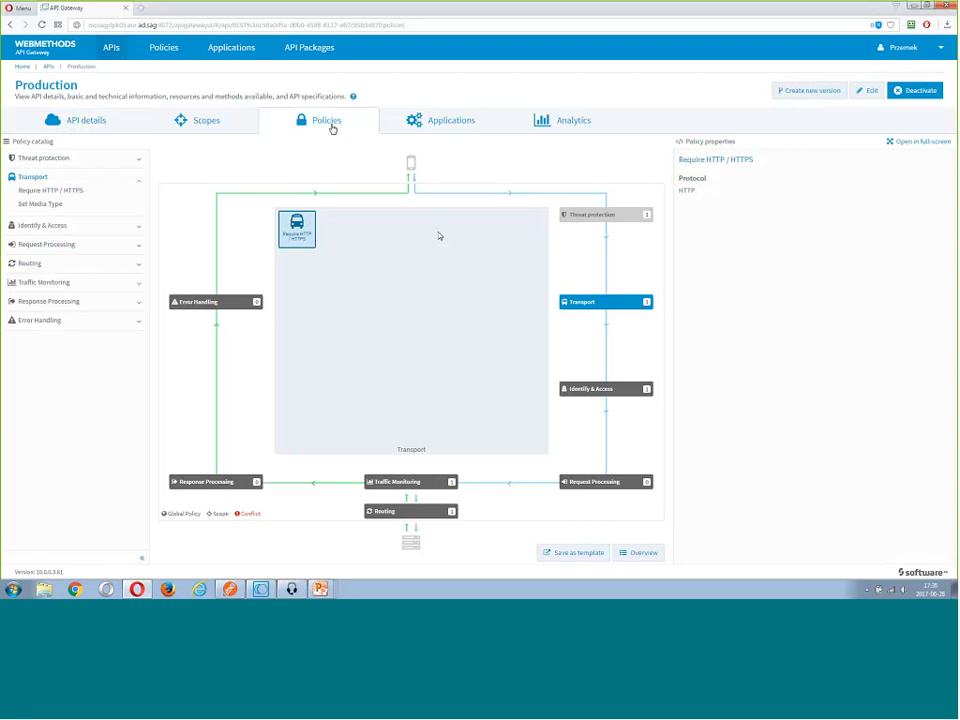
left_click(584, 393)
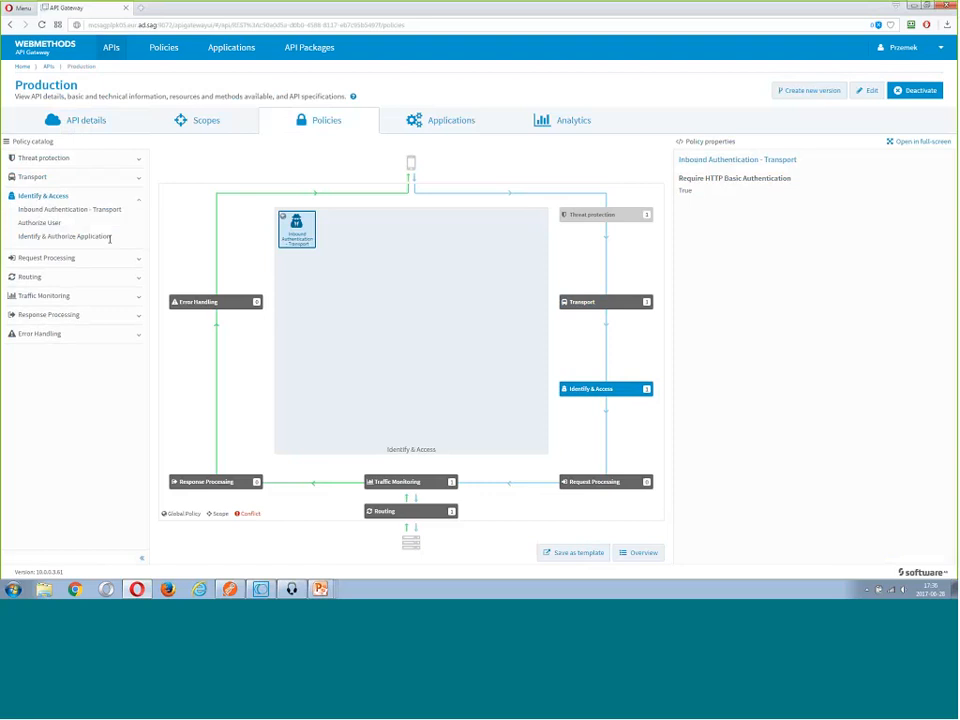
left_click(25, 278)
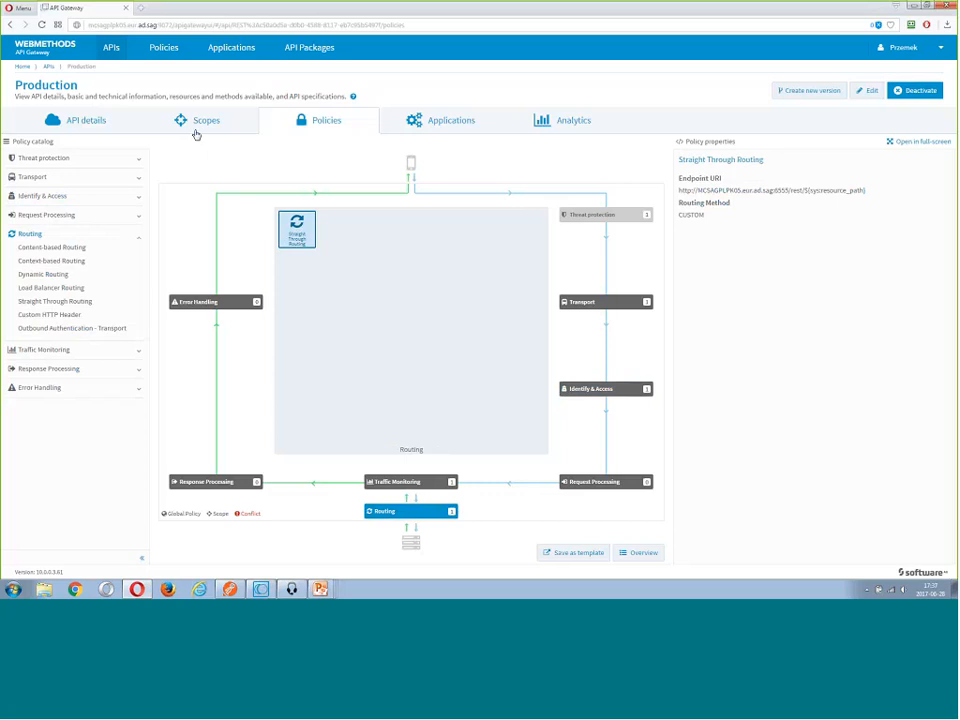
Edit the Production API and add a scope named "Product rescource"
left_click(197, 133)
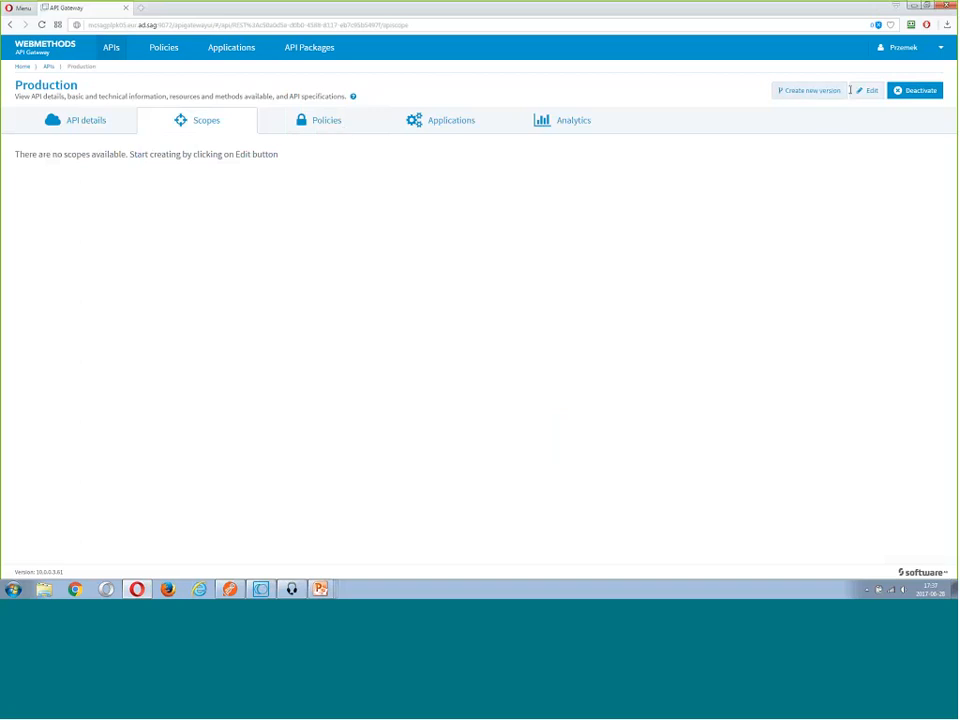
left_click(870, 92)
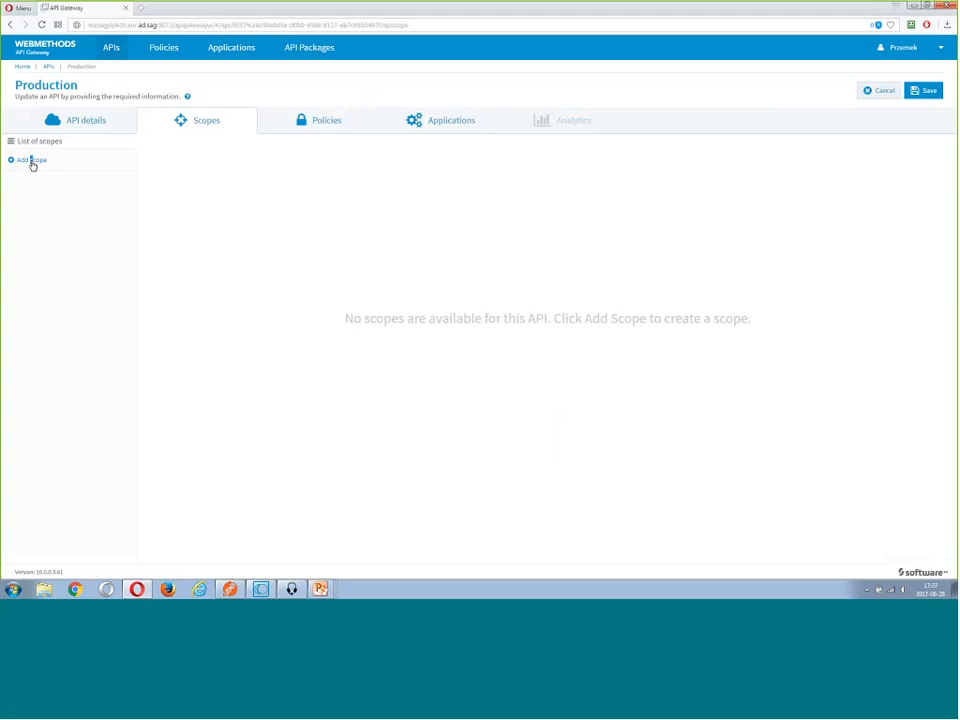
left_click(32, 162)
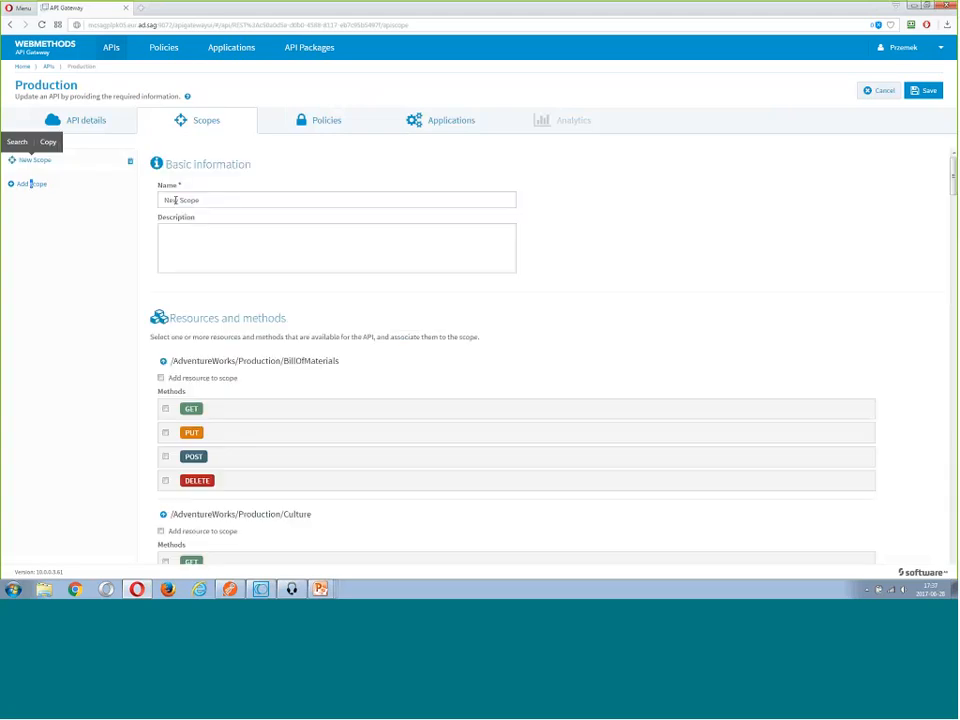
type("N")
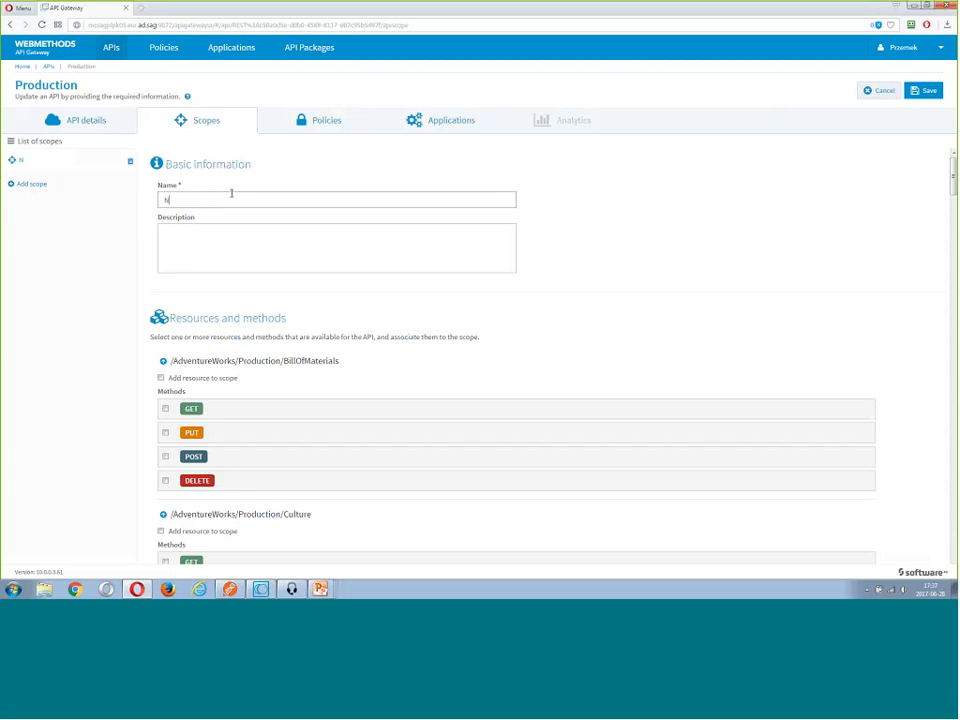
key("BackSpace")
type("Product resource")
left_click(150, 209)
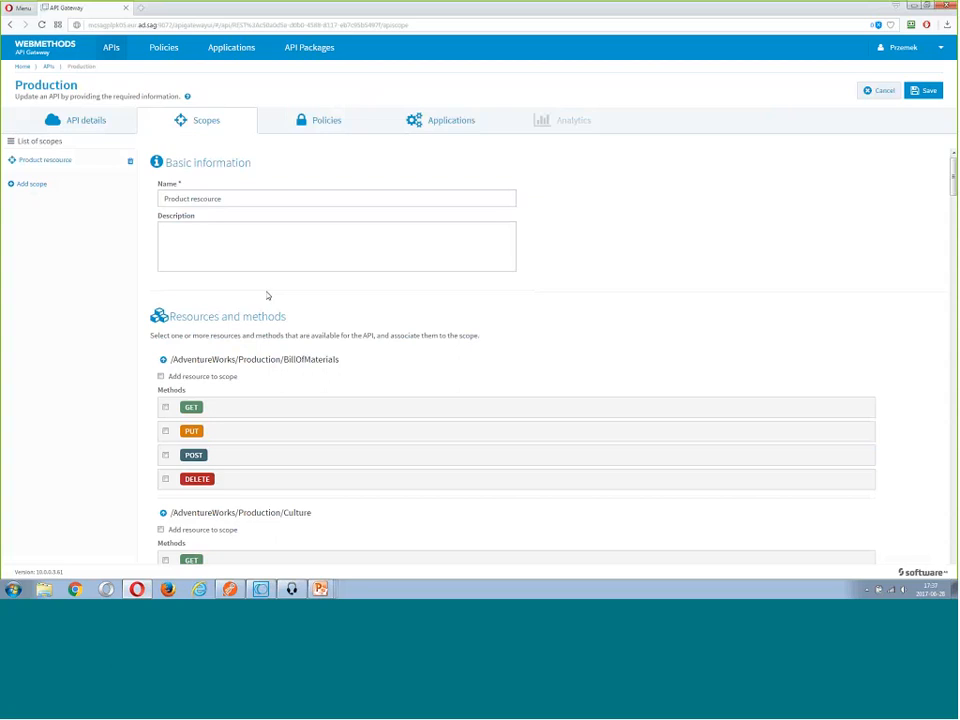
Add the whole /AdventureWorks/Production/Product resource with its GET, PUT, POST and DELETE methods to the scope
scroll(267, 296, "down", 1)
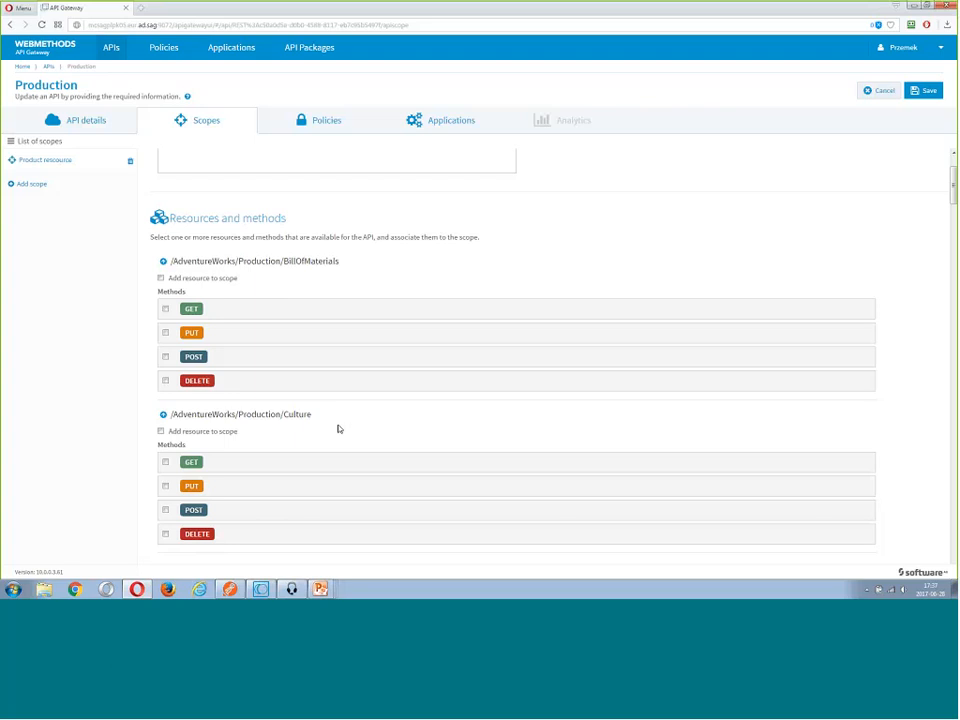
scroll(338, 428, "down", 4)
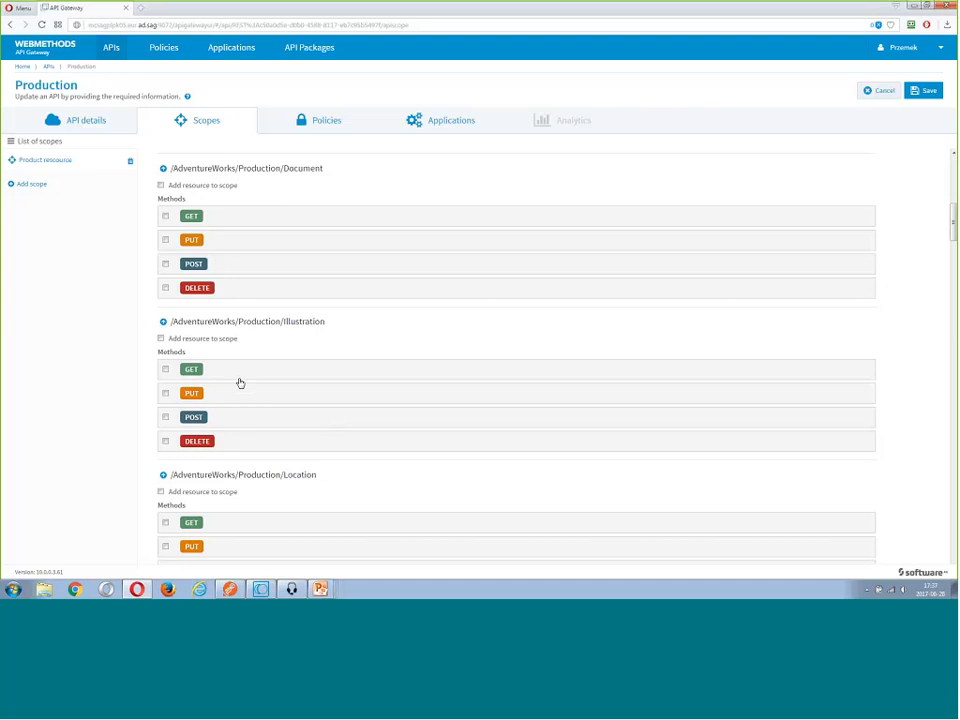
scroll(240, 383, "down", 3)
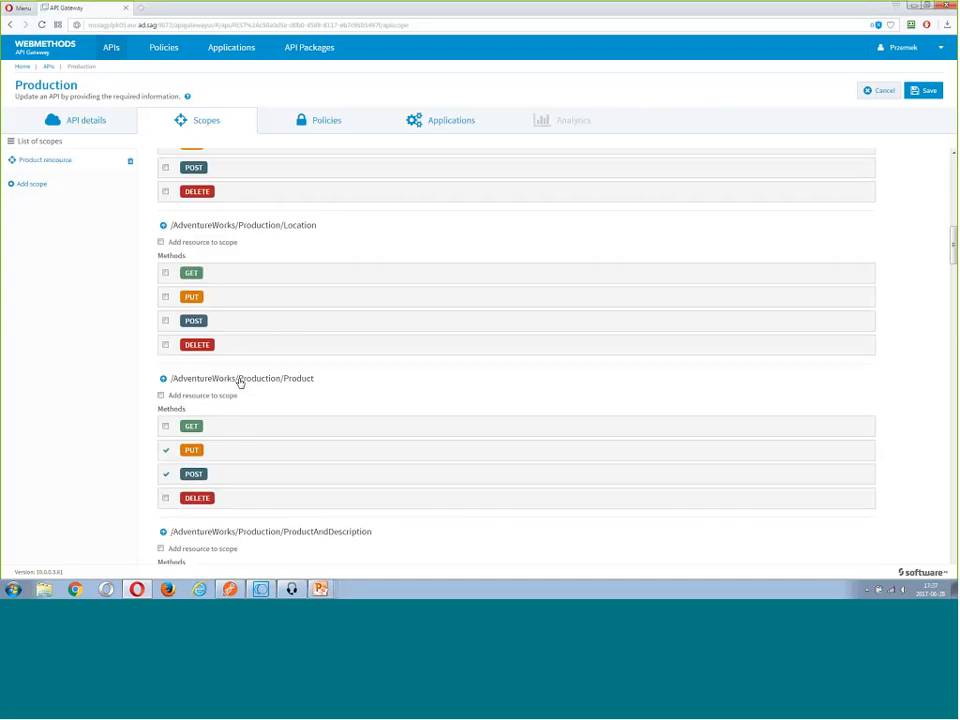
left_click(172, 393)
left_click(166, 451)
left_click(161, 396)
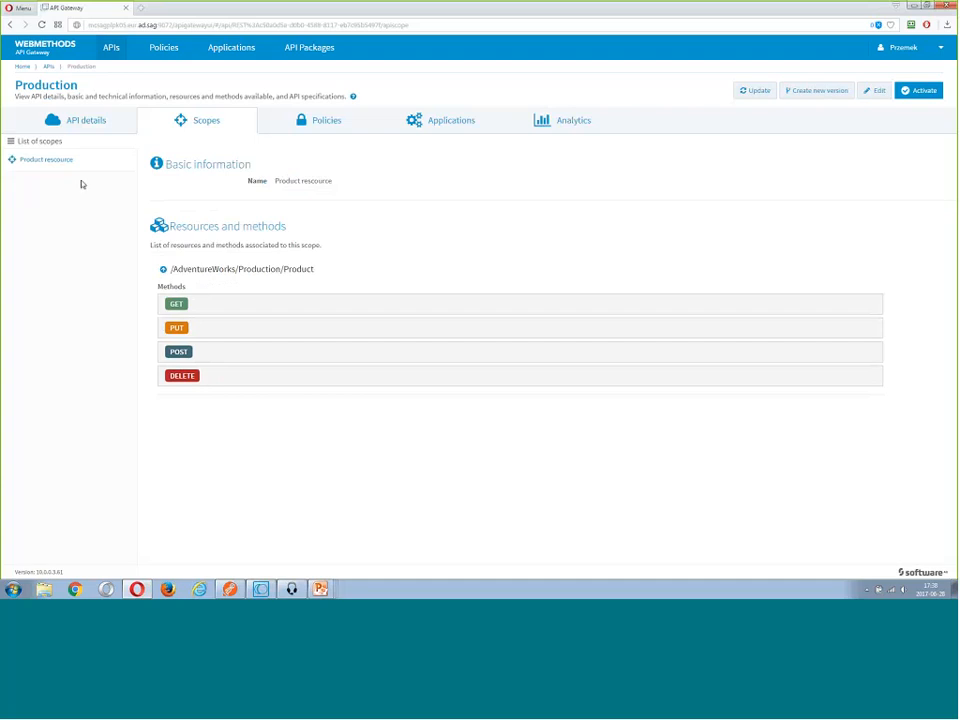
Examine the policies of the Production API for the "Product rescource" scope and view the scope's resource details
left_click(327, 129)
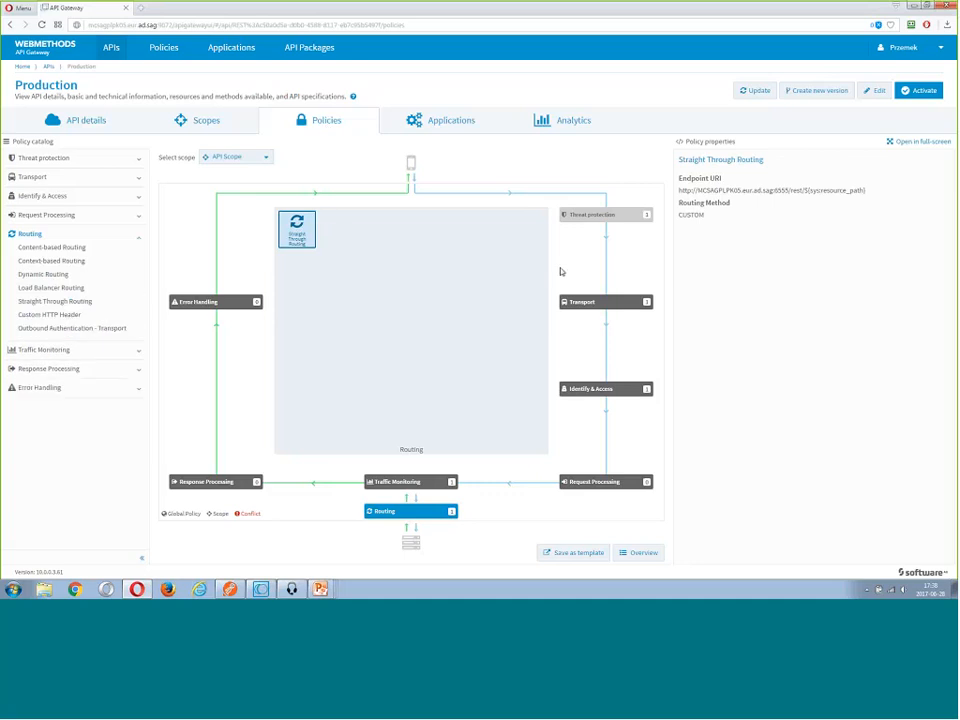
left_click(268, 158)
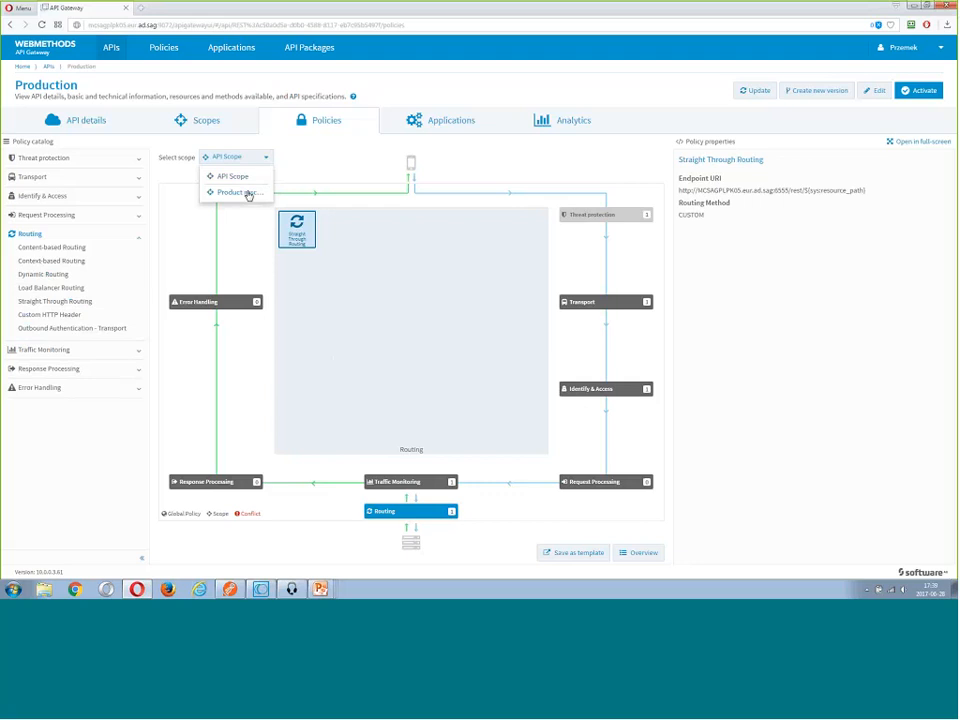
left_click(249, 193)
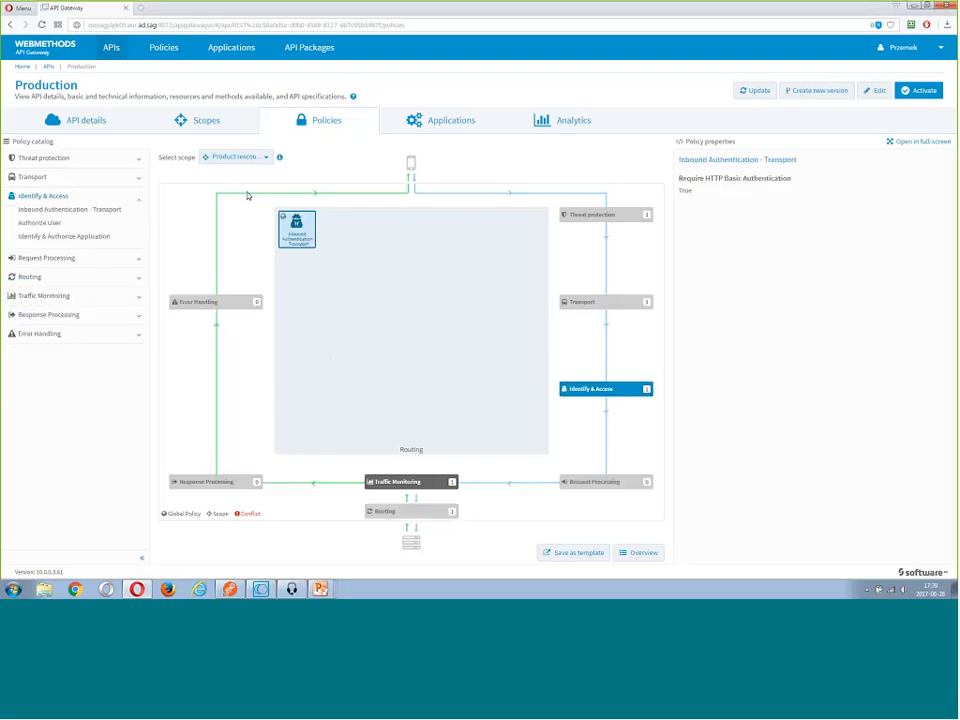
left_click(256, 162)
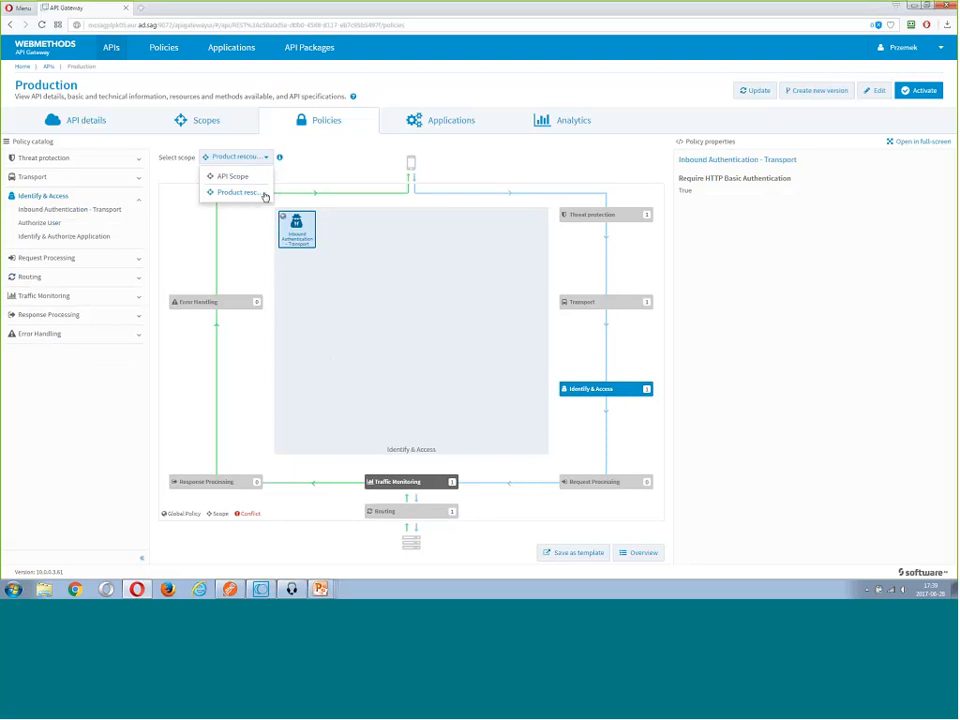
left_click(261, 194)
left_click(266, 158)
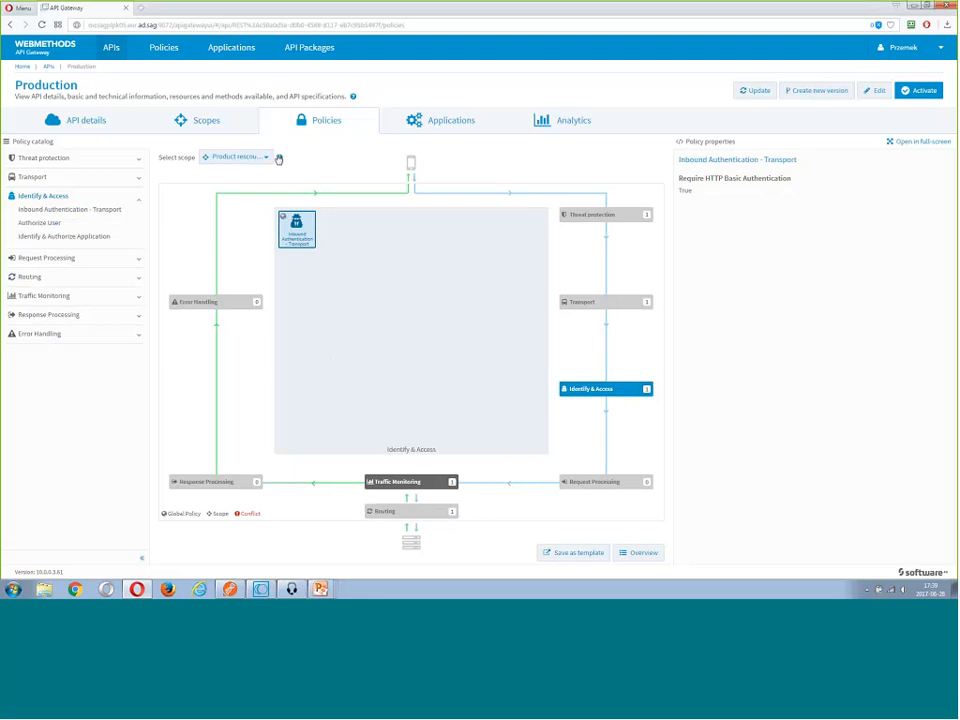
left_click(279, 159)
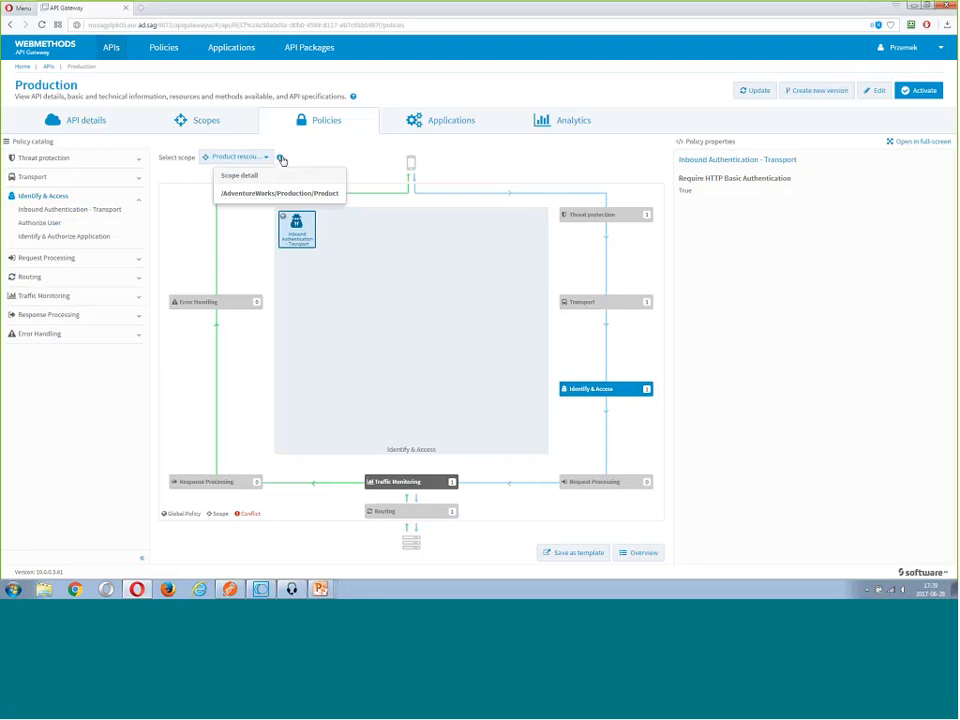
left_click(298, 166)
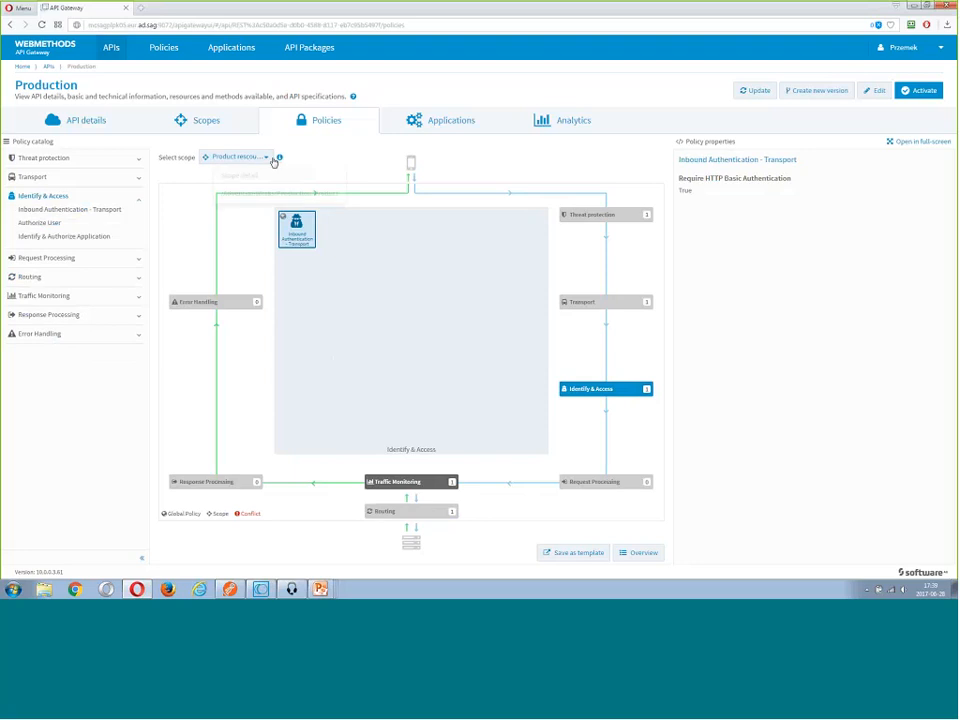
Add an Identify & Authorize Application policy with API Key identification to the "Product rescource" scope, save the API, and activate it
left_click(876, 91)
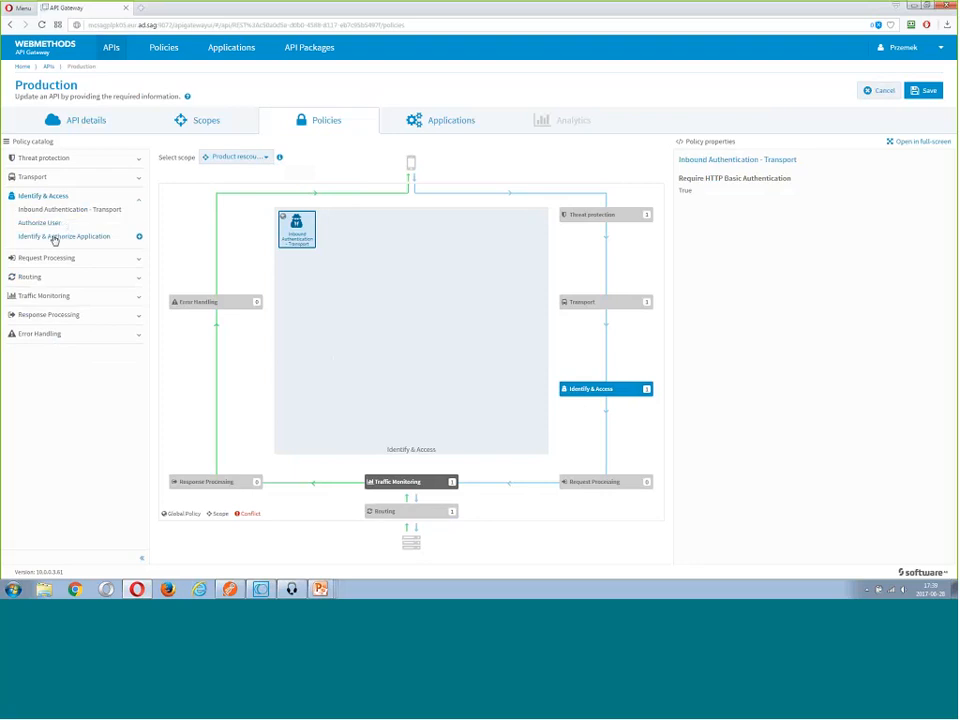
left_click(113, 239)
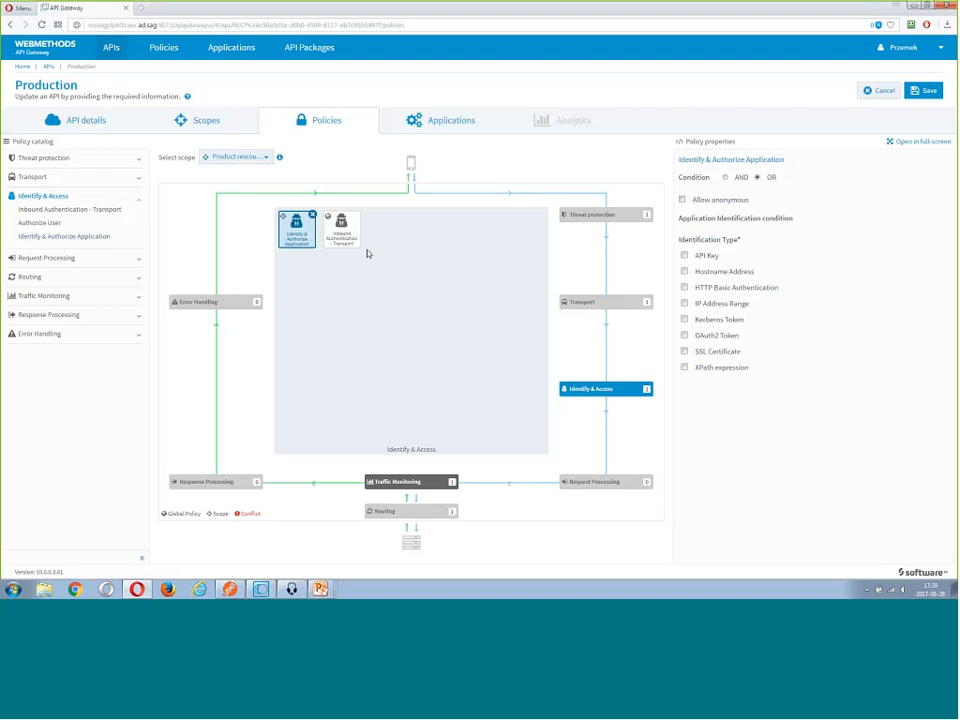
left_click(685, 255)
left_click(915, 97)
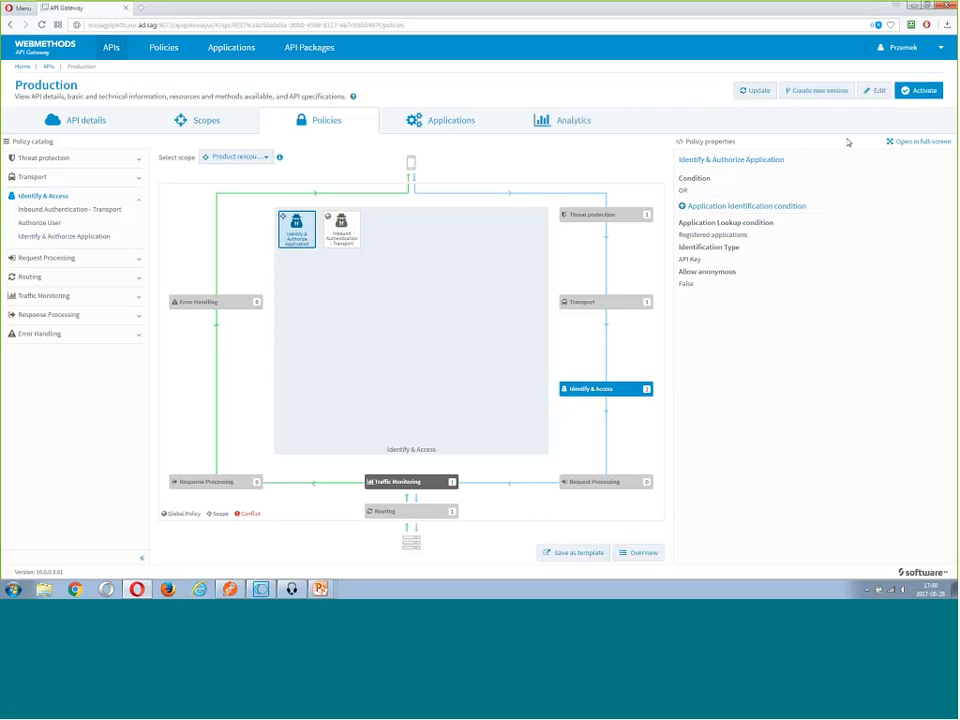
left_click(916, 91)
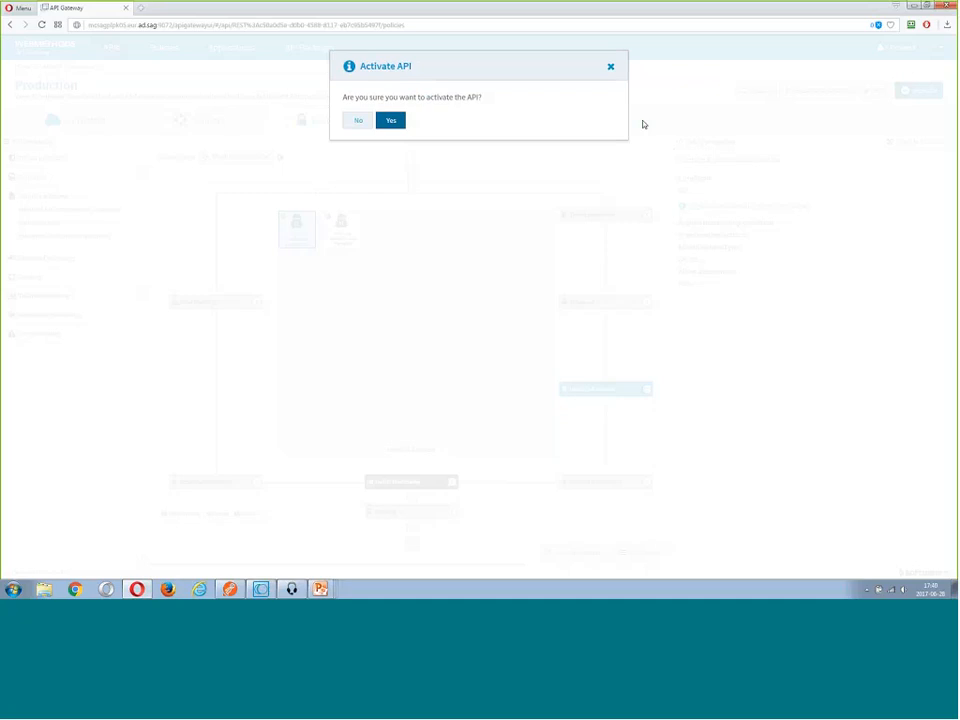
Switch to Postman and send the gateway GET request for BillOfMaterialsID=1 with no authorization
key("alt+Tab")
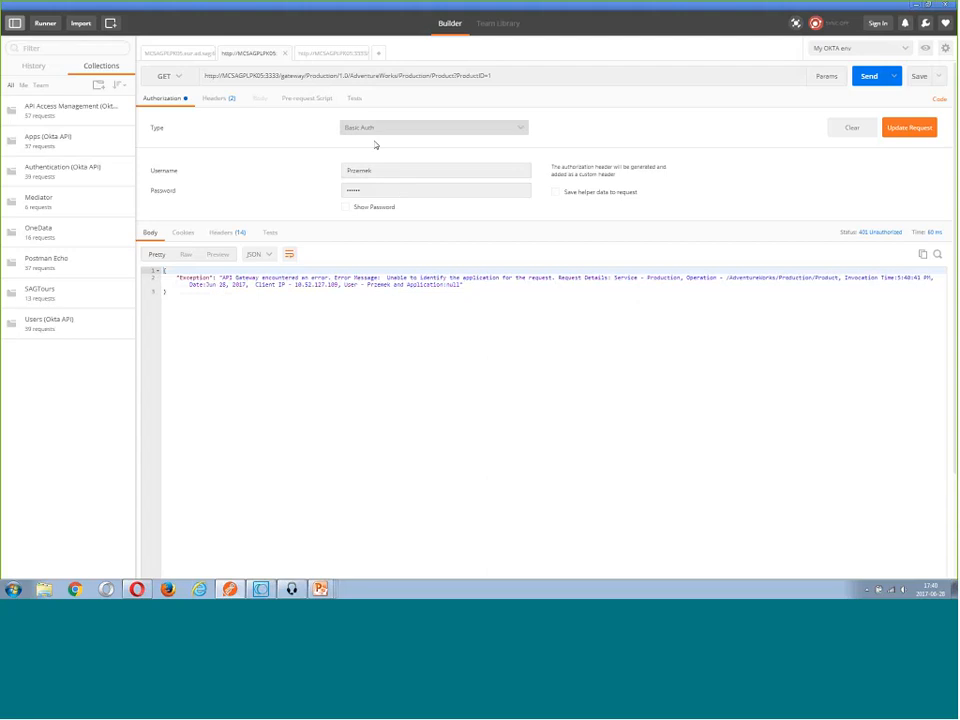
left_click(320, 56)
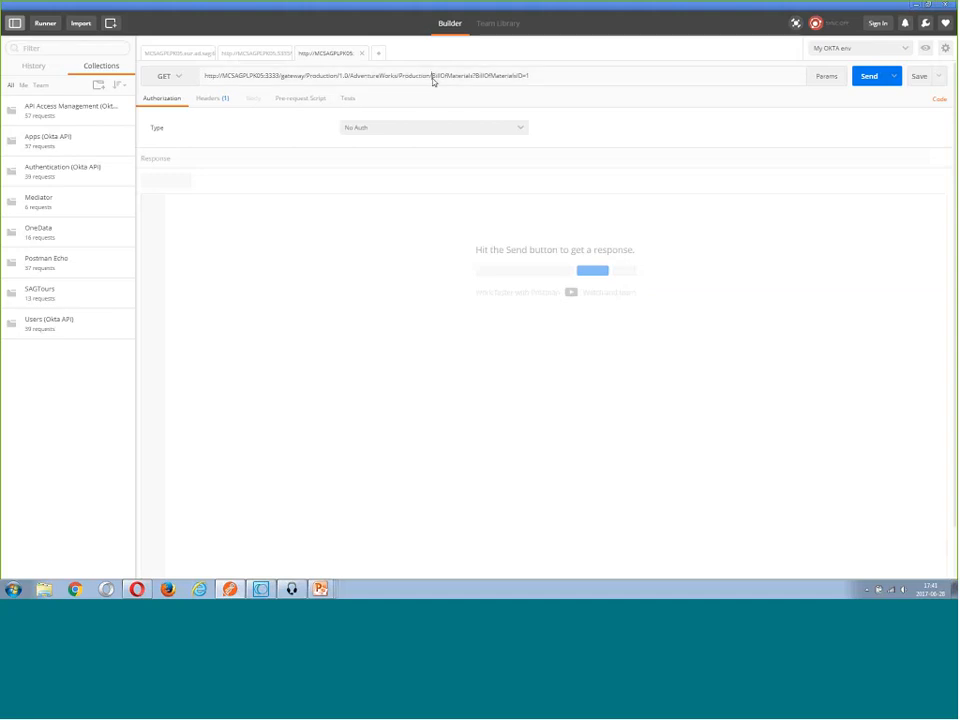
left_click_drag(432, 78, 469, 79)
left_click(647, 75)
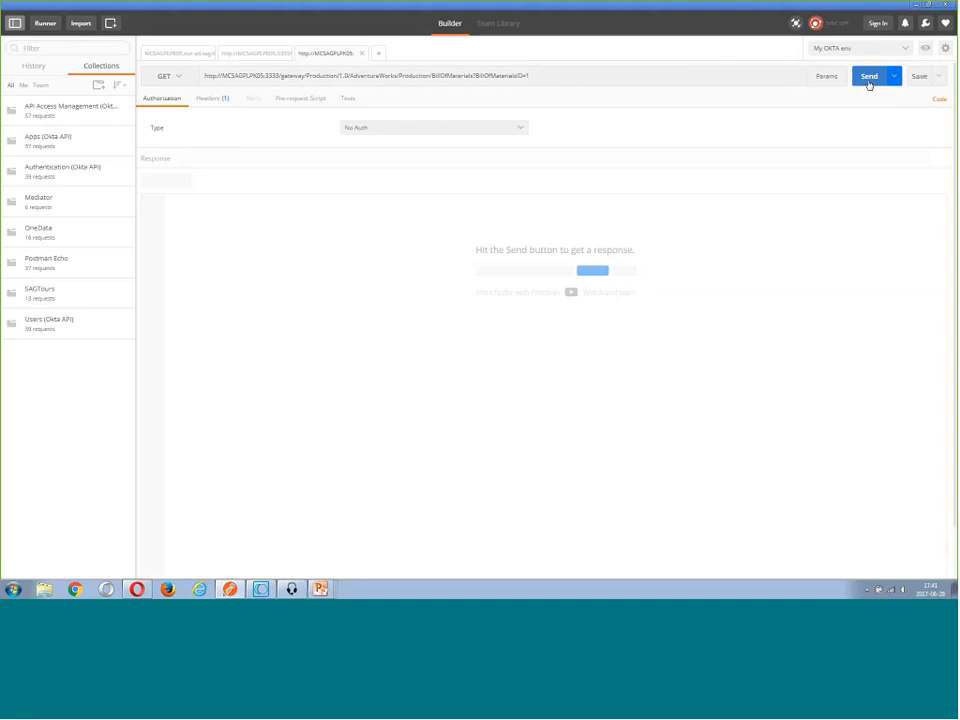
left_click(868, 77)
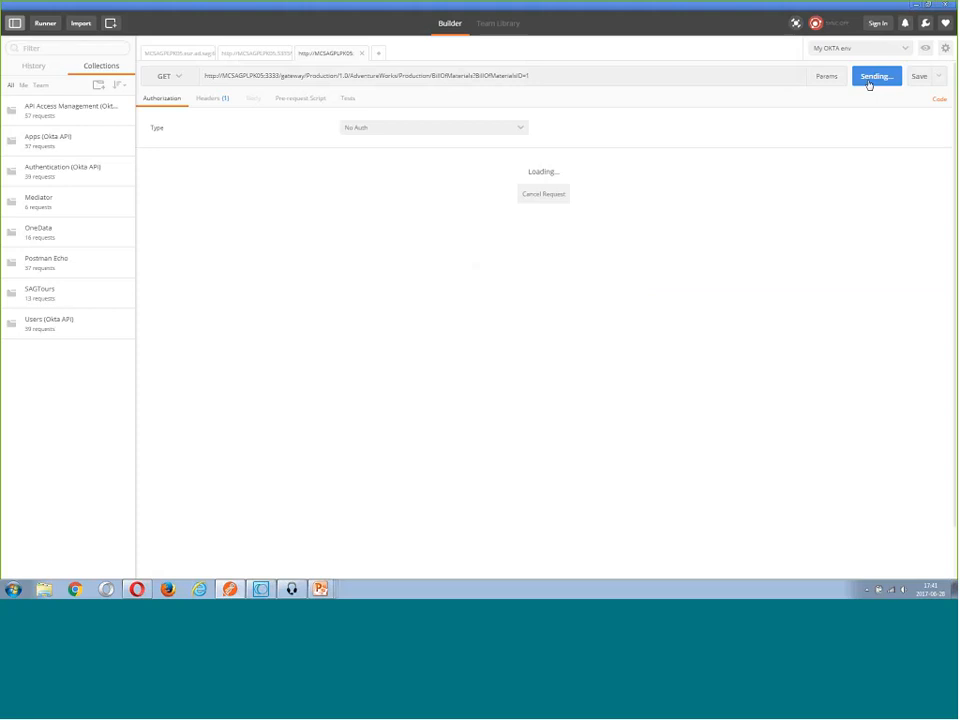
Apply Basic Auth to the BillOfMaterials request, resend it, and return to the ProductID=1 request
left_click(372, 128)
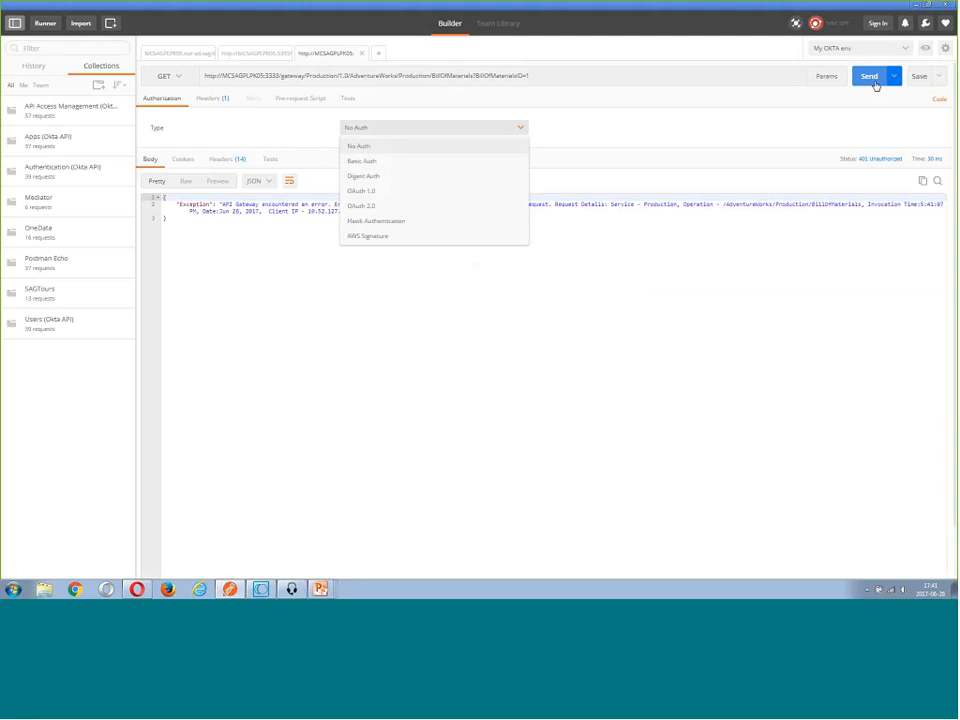
left_click(362, 161)
left_click(909, 128)
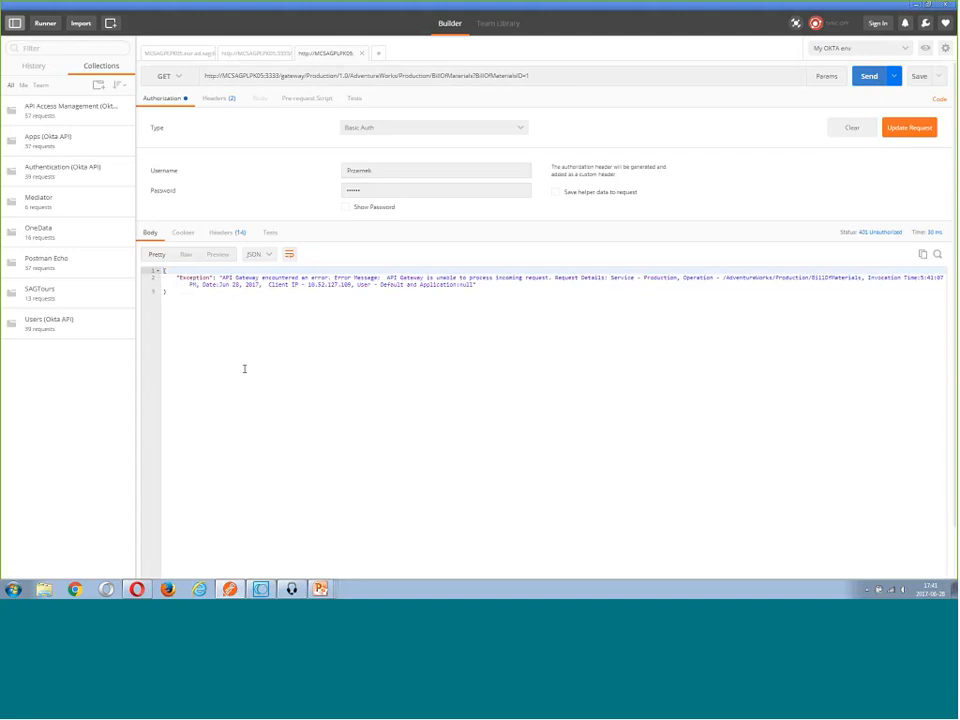
key("ctrl+Return")
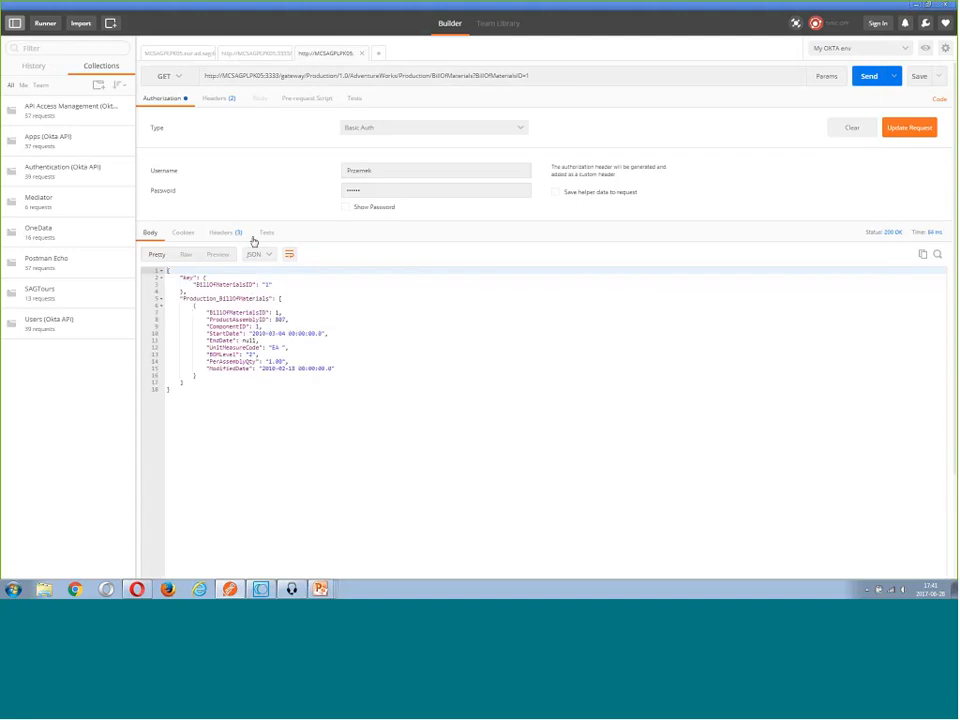
left_click(246, 60)
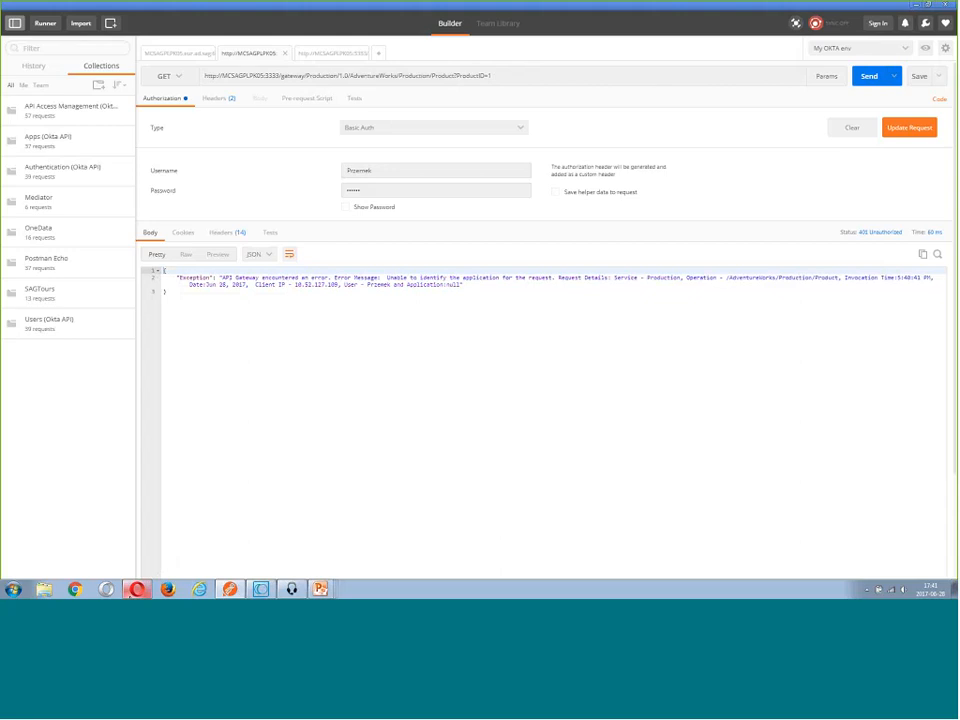
Switch back to API Gateway and start creating an application named "DBD Demo App"
left_click(135, 590)
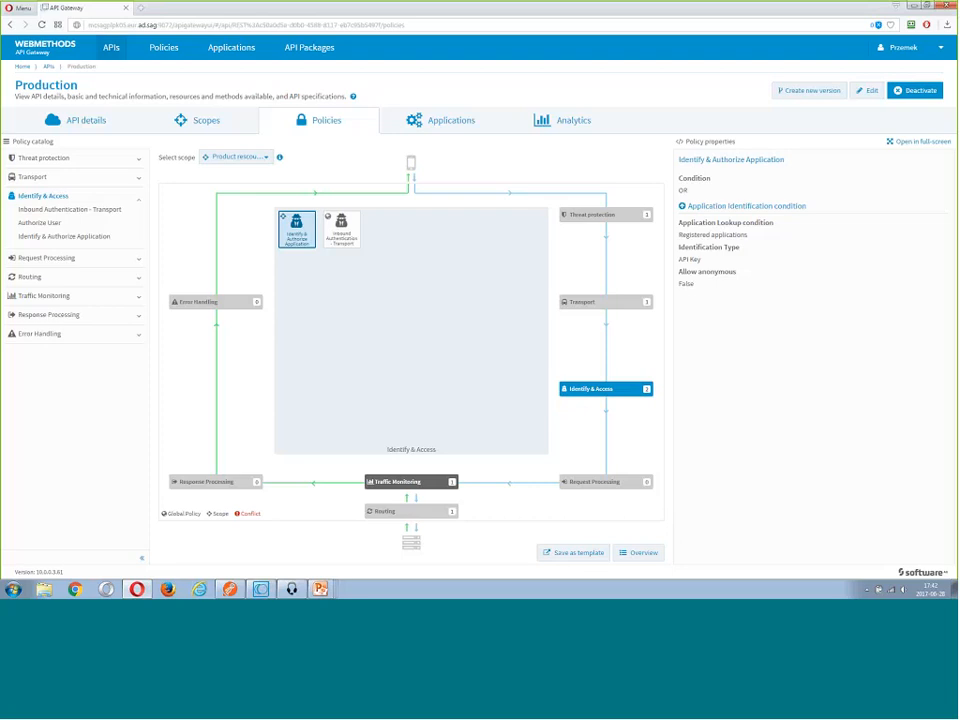
left_click(231, 49)
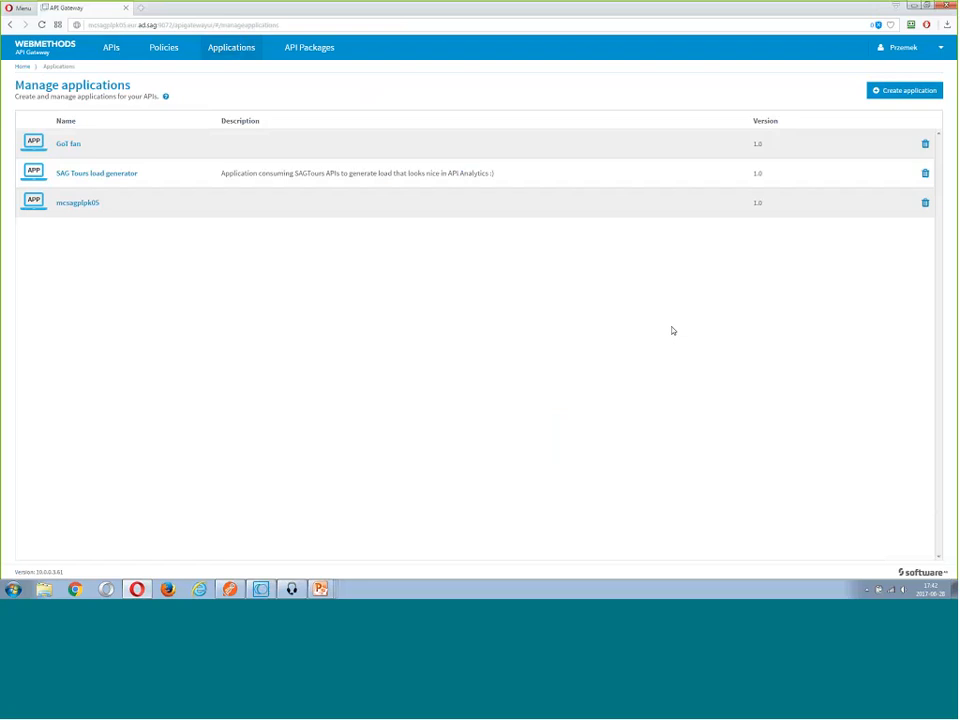
left_click(900, 91)
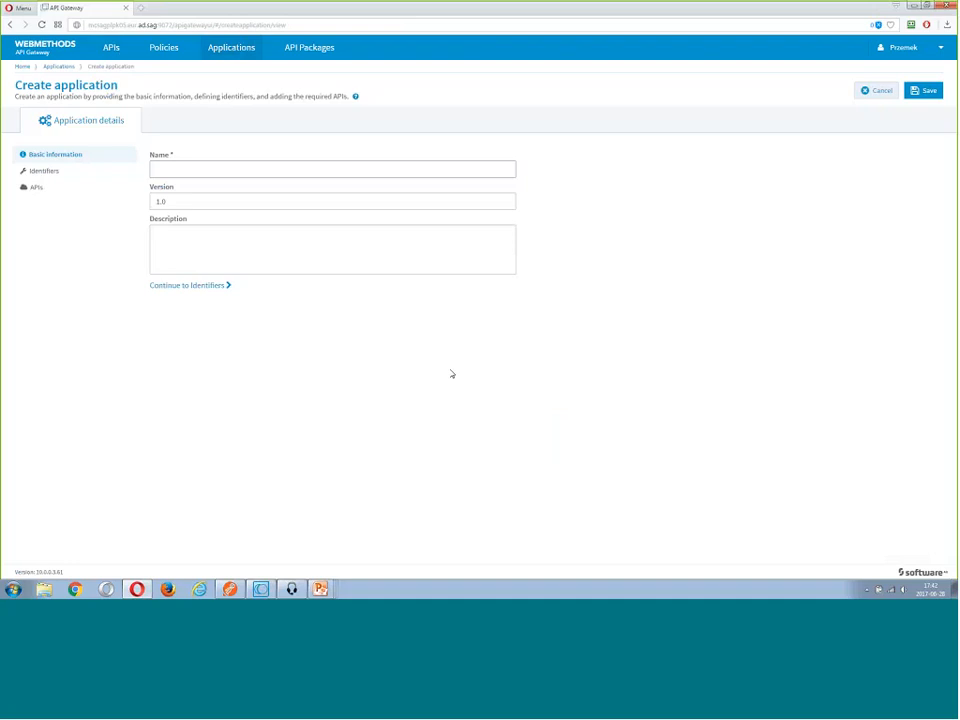
type("DBD")
type(" De")
type("ms")
type(" App")
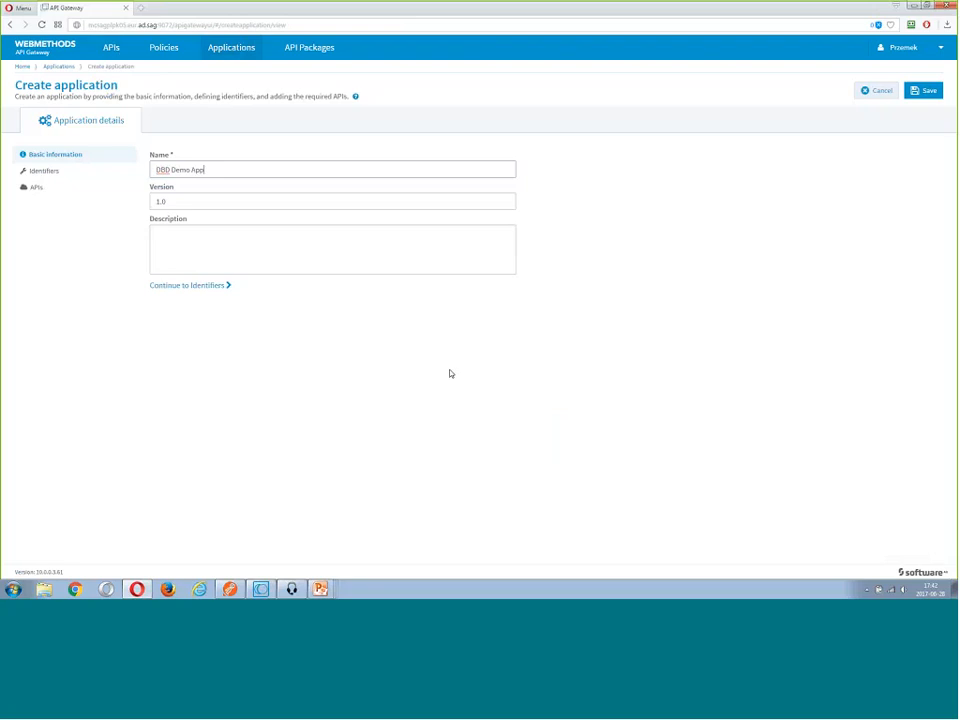
Review the application's identifier options without adding any, associate the Production API with it, and save the application
left_click(69, 174)
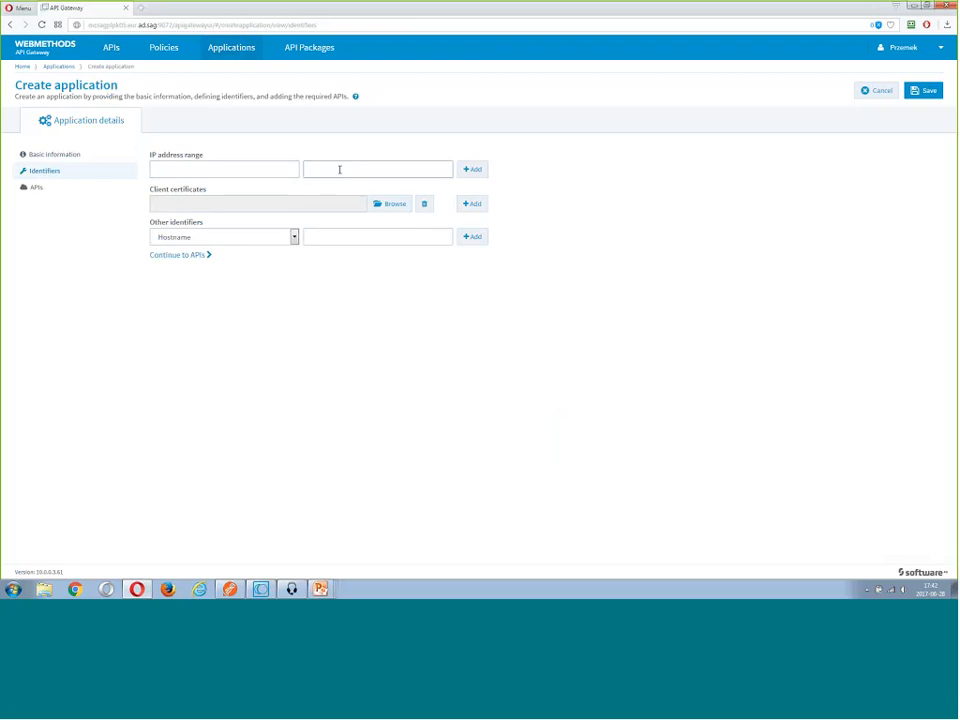
left_click(252, 237)
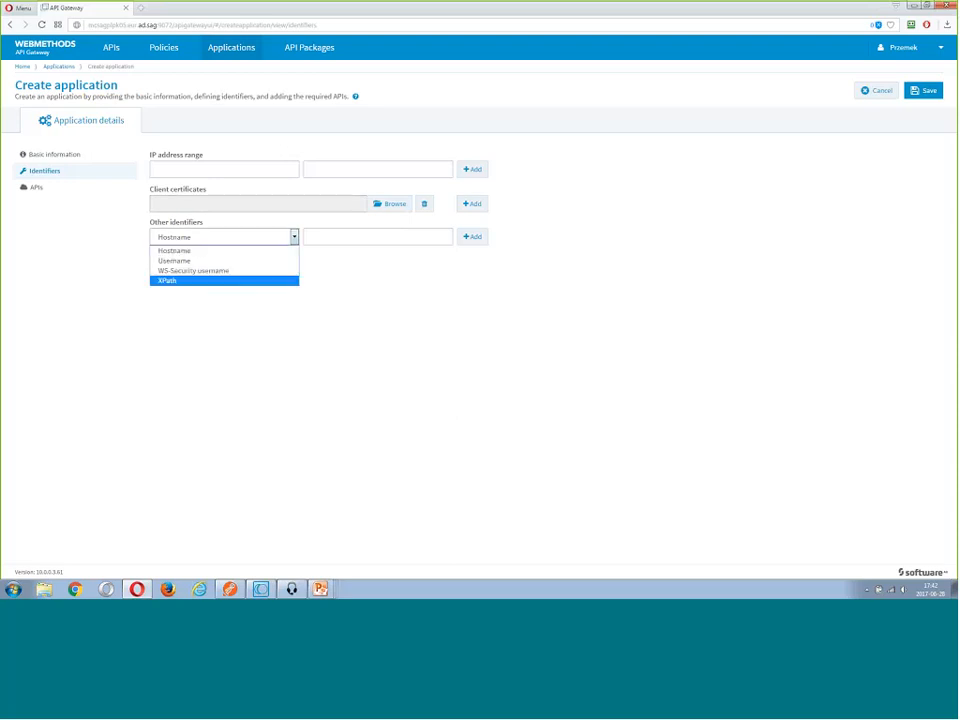
left_click(305, 330)
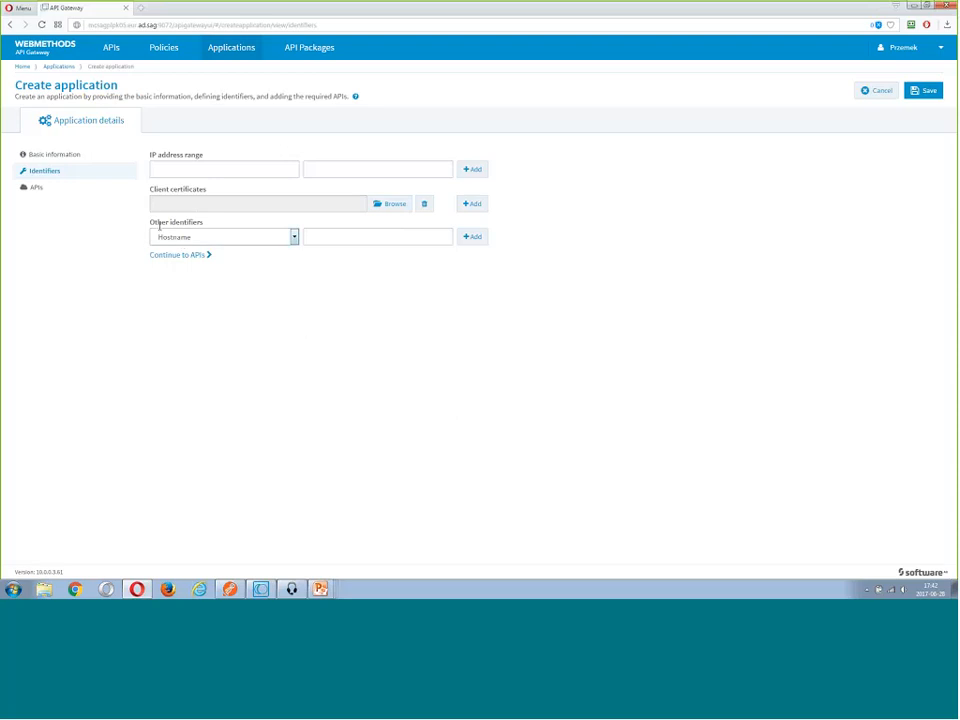
left_click(116, 186)
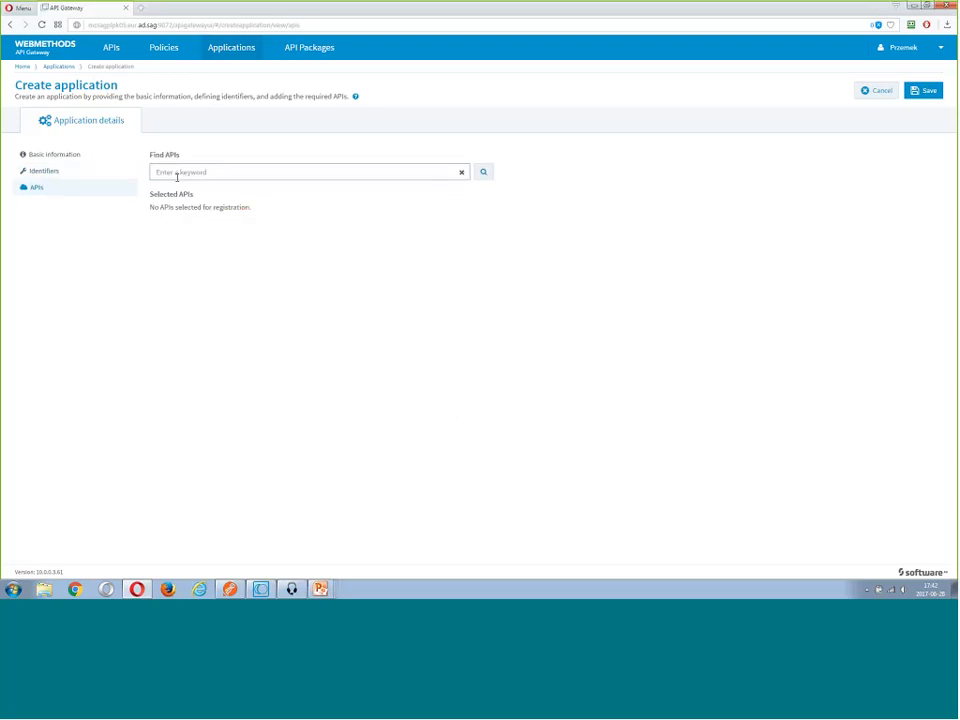
left_click(177, 177)
type("p")
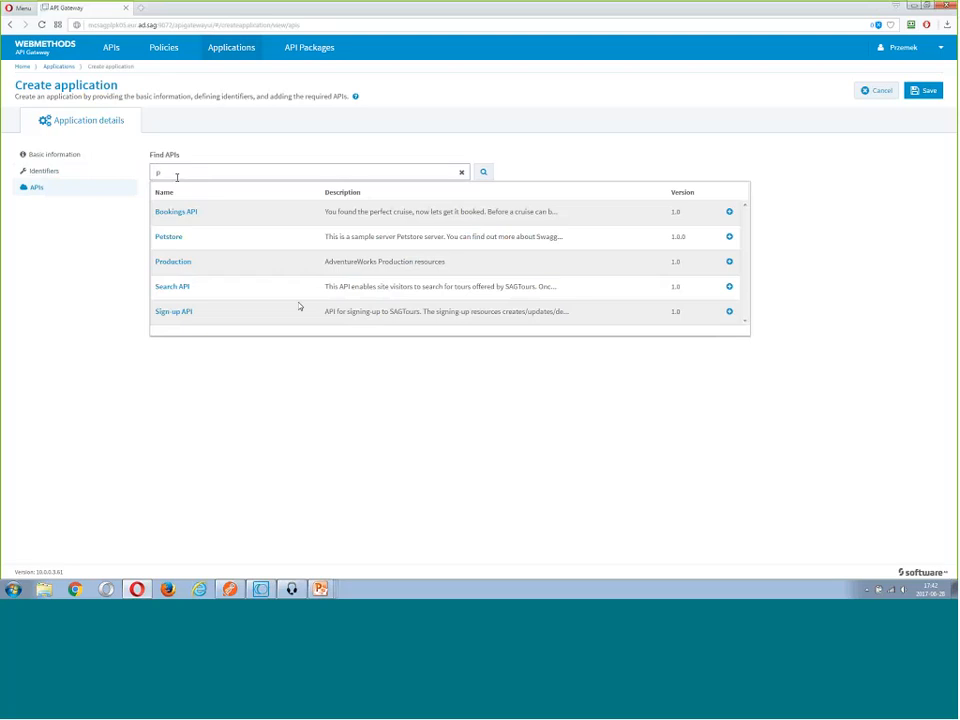
left_click(729, 261)
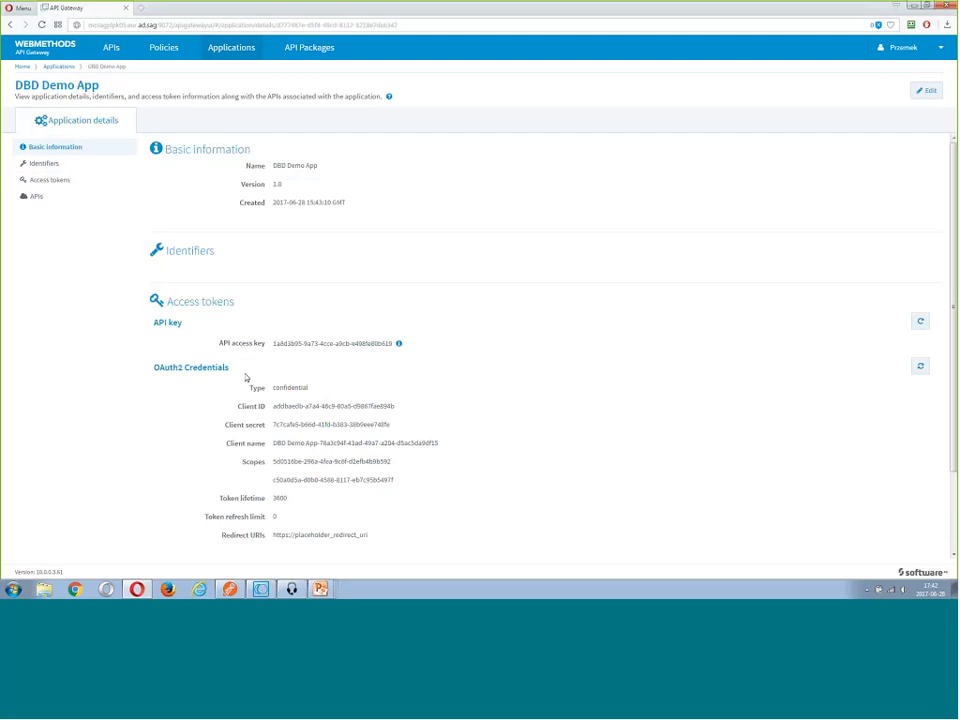
Copy the application's API access key, paste it into a new x-Gateway-APIKey header of the ProductID=1 request in Postman, and send the request
scroll(246, 377, "down", 3)
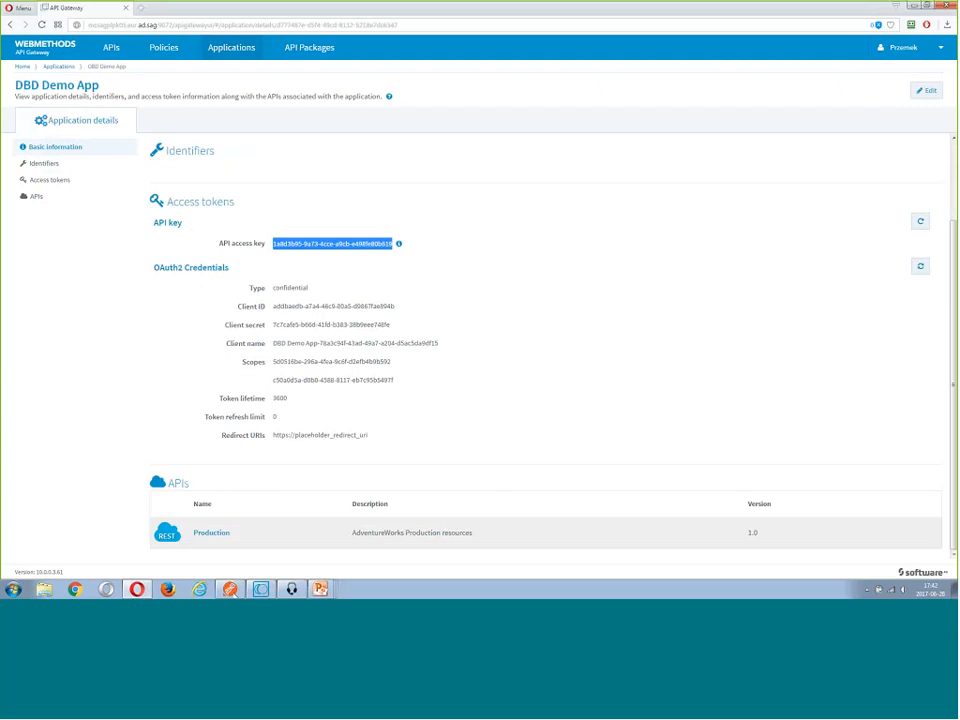
scroll(546, 345, "up", 1)
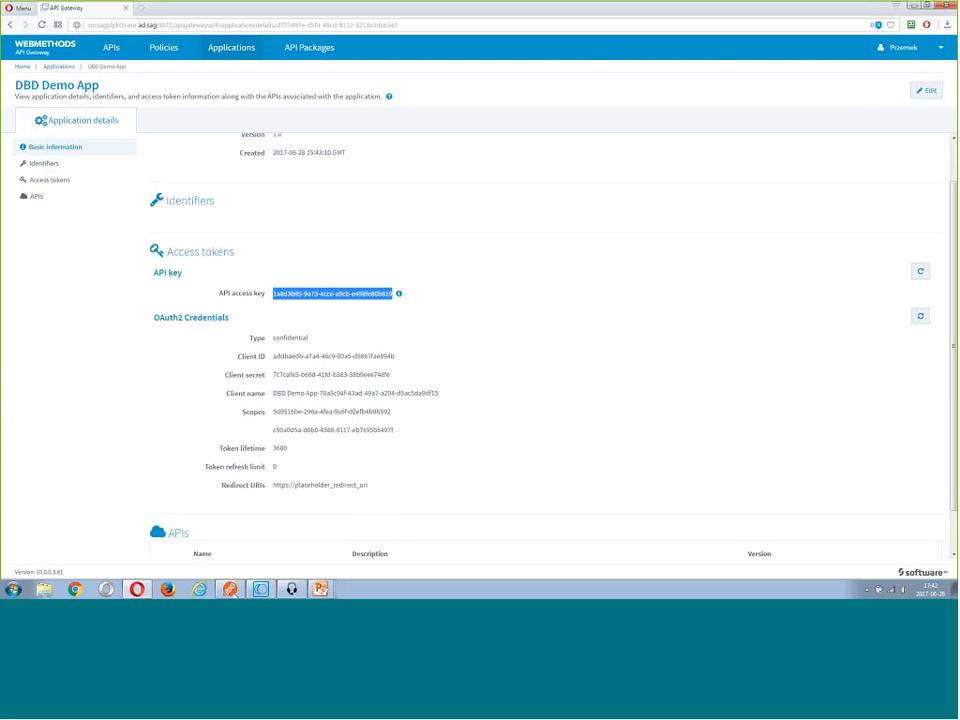
left_click(230, 589)
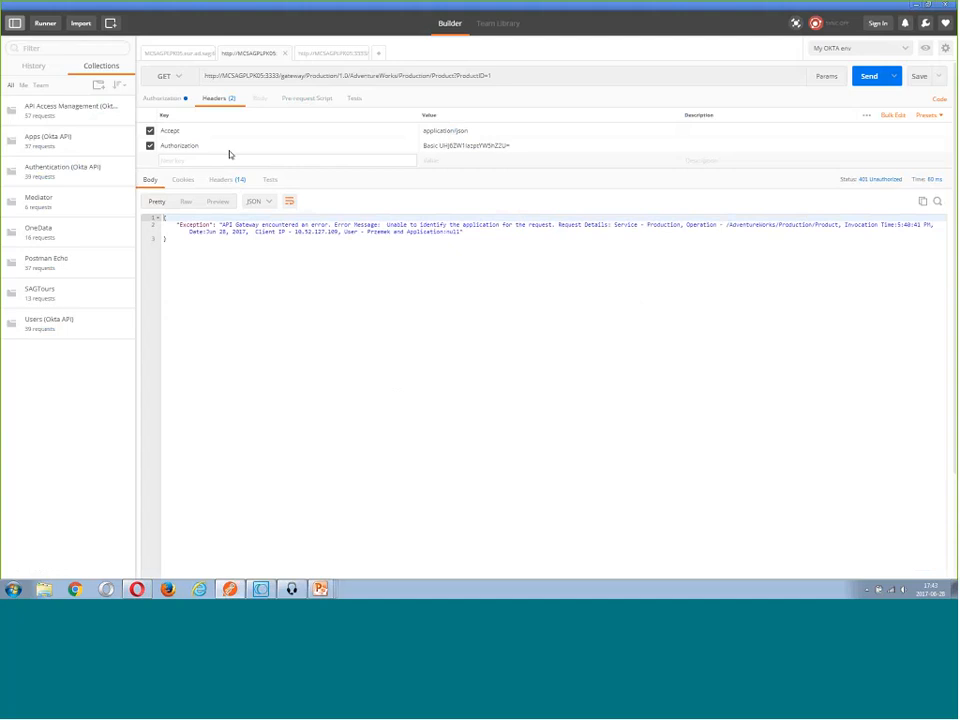
left_click(229, 158)
type("x-Gateway_APIKey")
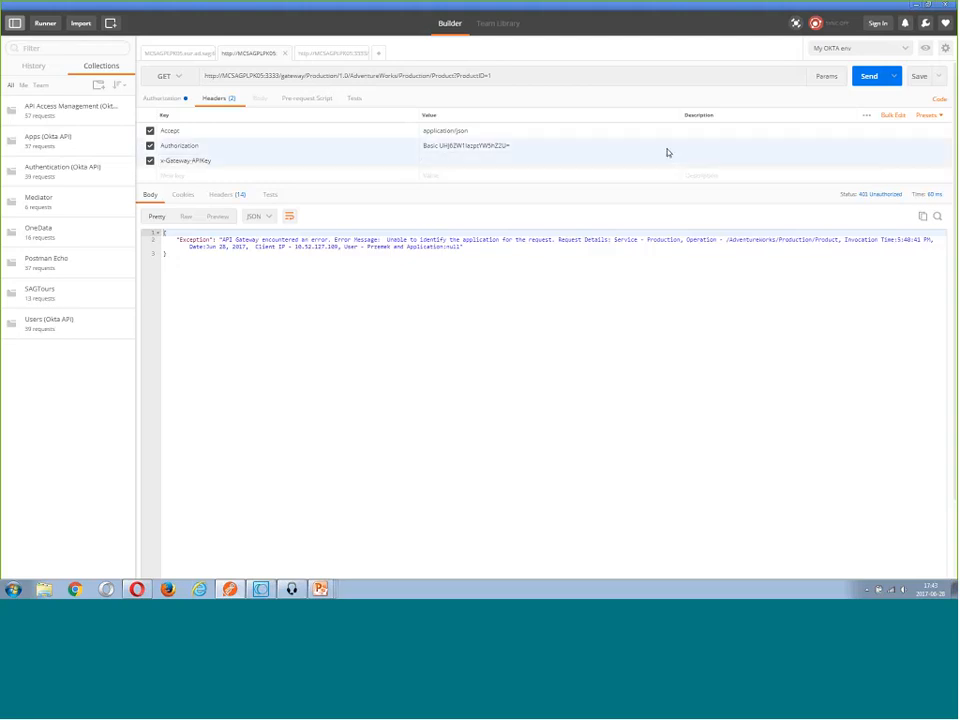
key("ctrl+v")
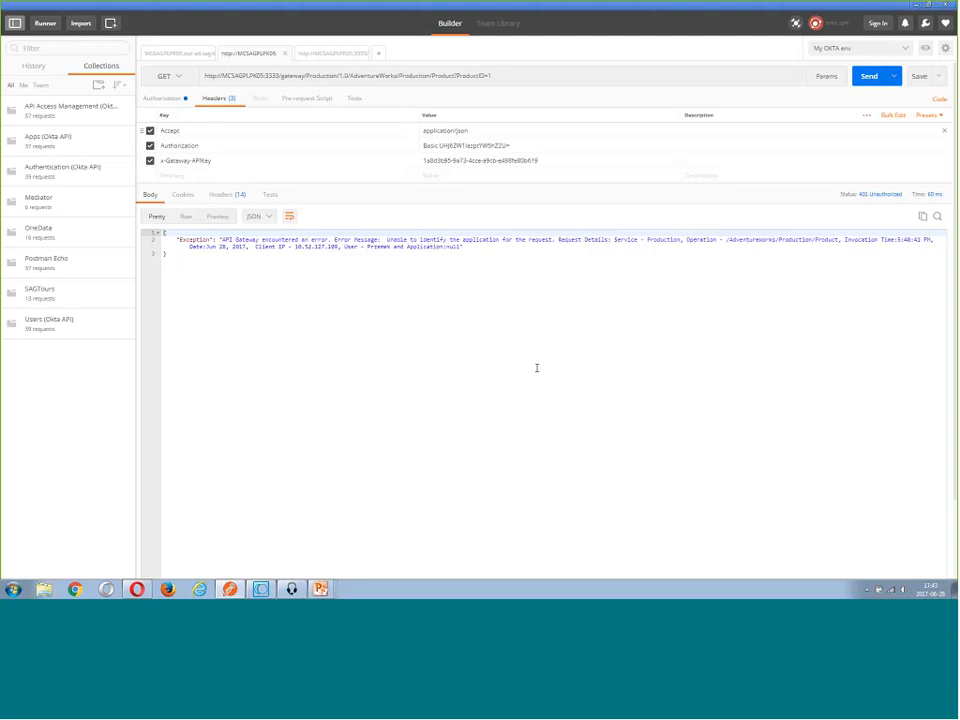
key("ctrl+Return")
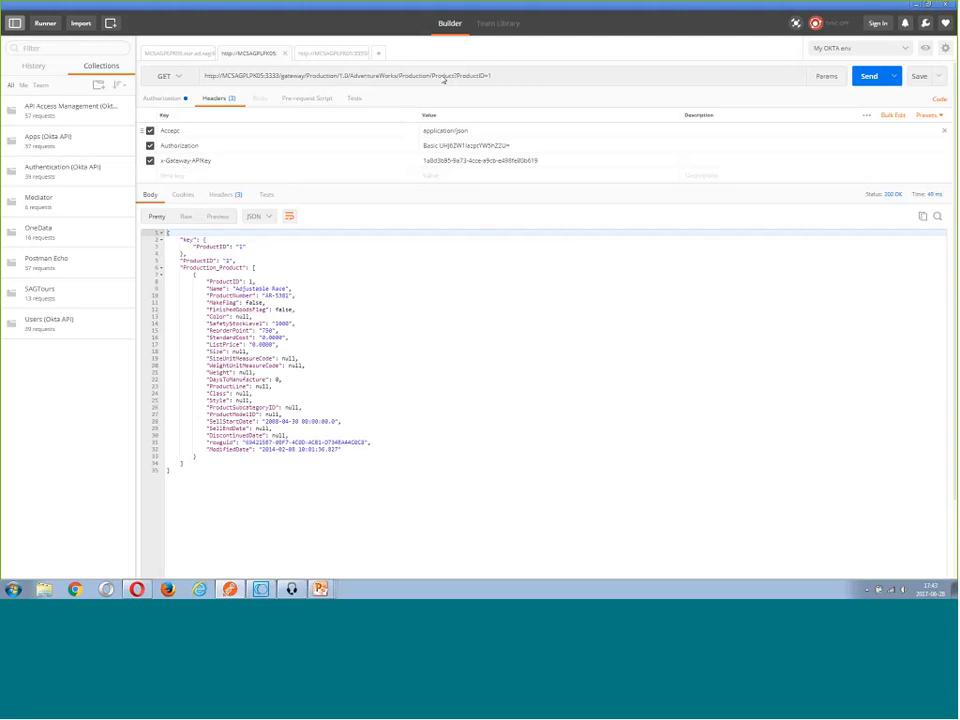
Compare the BillOfMaterials request with the ProductID=1 request in Postman, and switch back to the API list in API Gateway
key("ctrl+Tab")
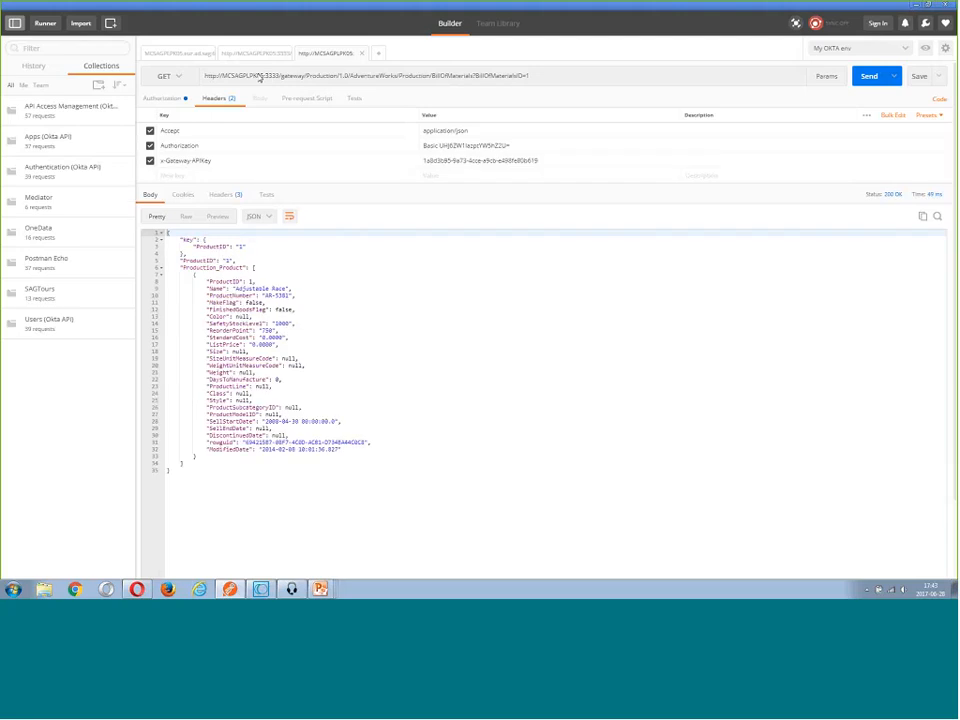
left_click(253, 55)
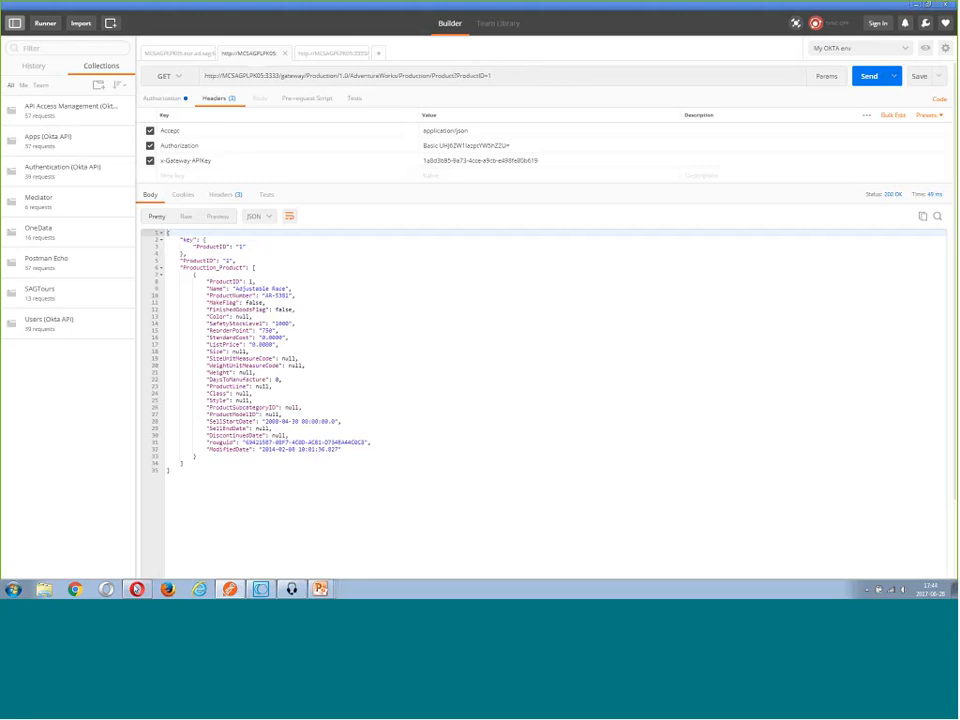
key("alt+Tab")
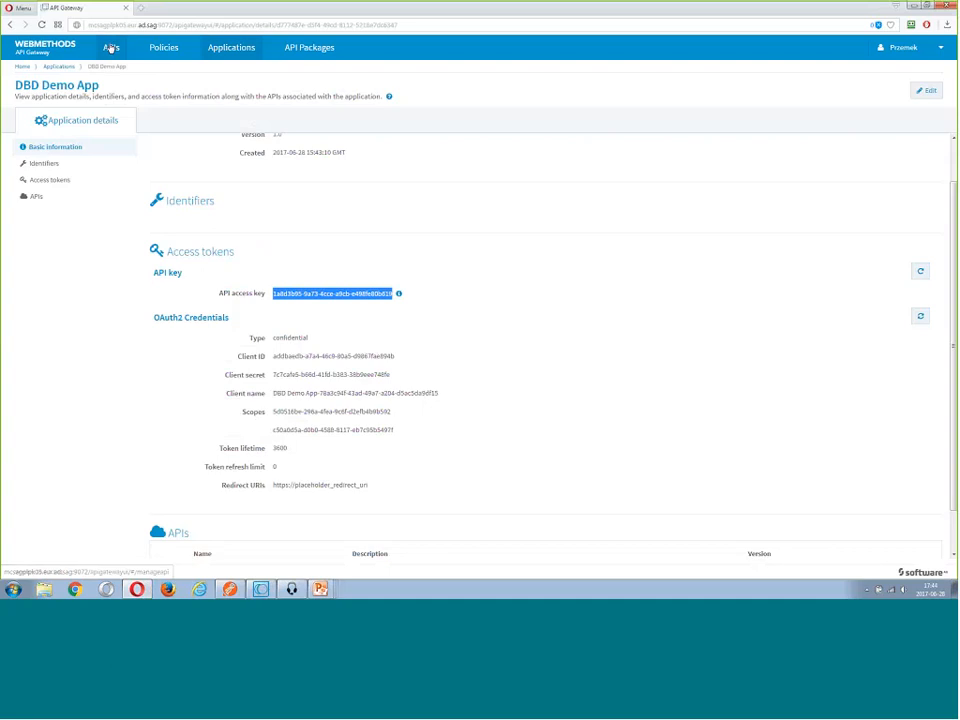
left_click(111, 48)
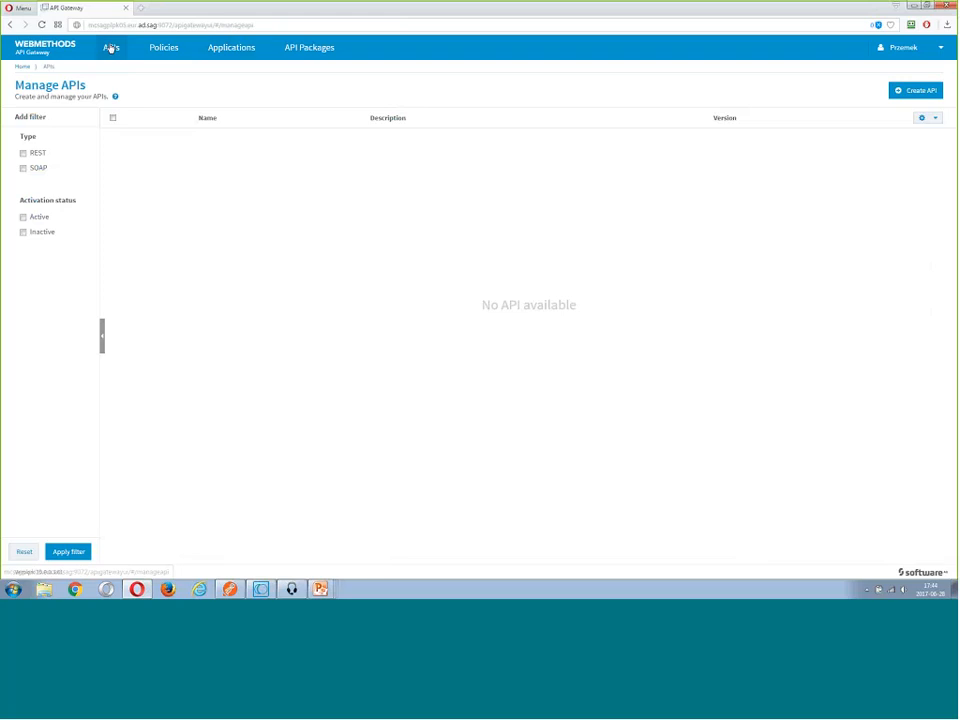
left_click(111, 48)
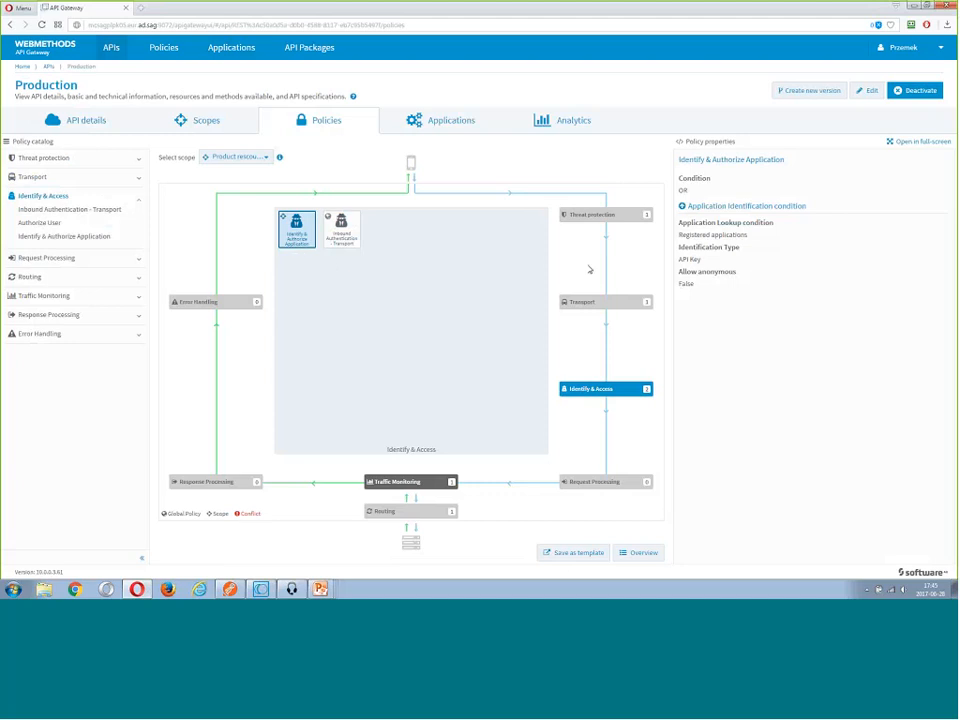
Review the Identify & Authorize Application, Inbound Authentication - Transport and Straight Through Routing policies in the Production API's Product resources scope
left_click_drag(678, 260, 672, 271)
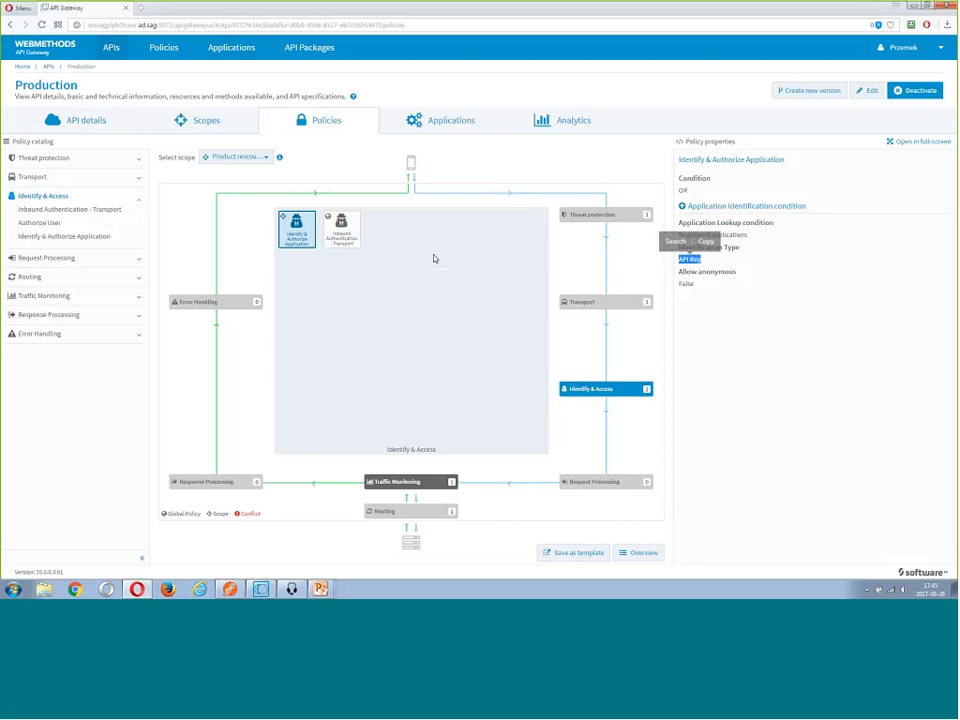
left_click(341, 237)
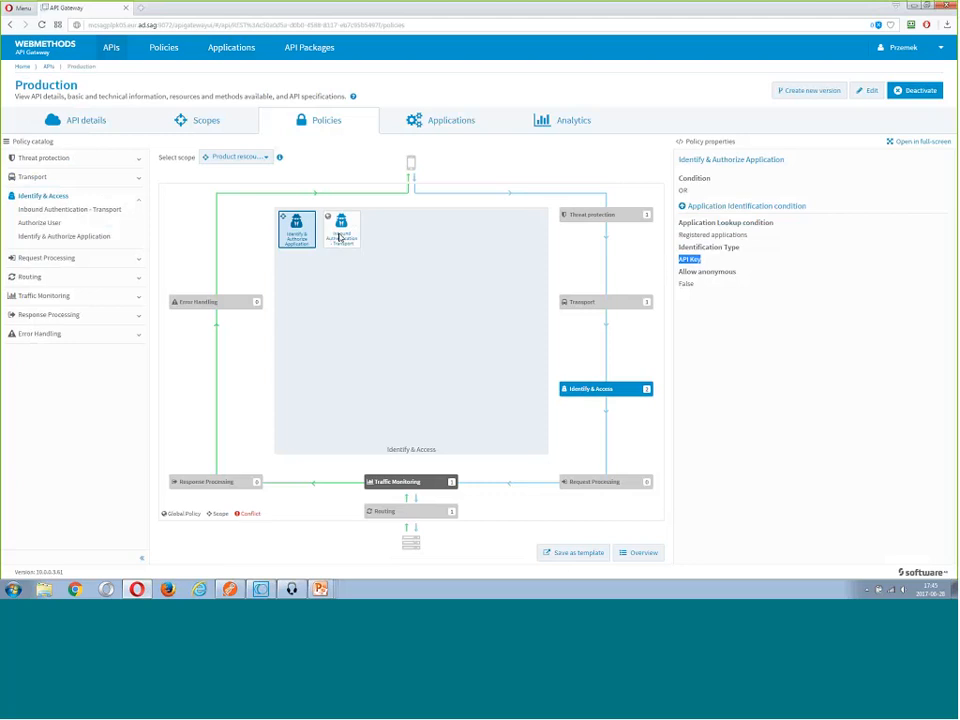
key("ctrl+a")
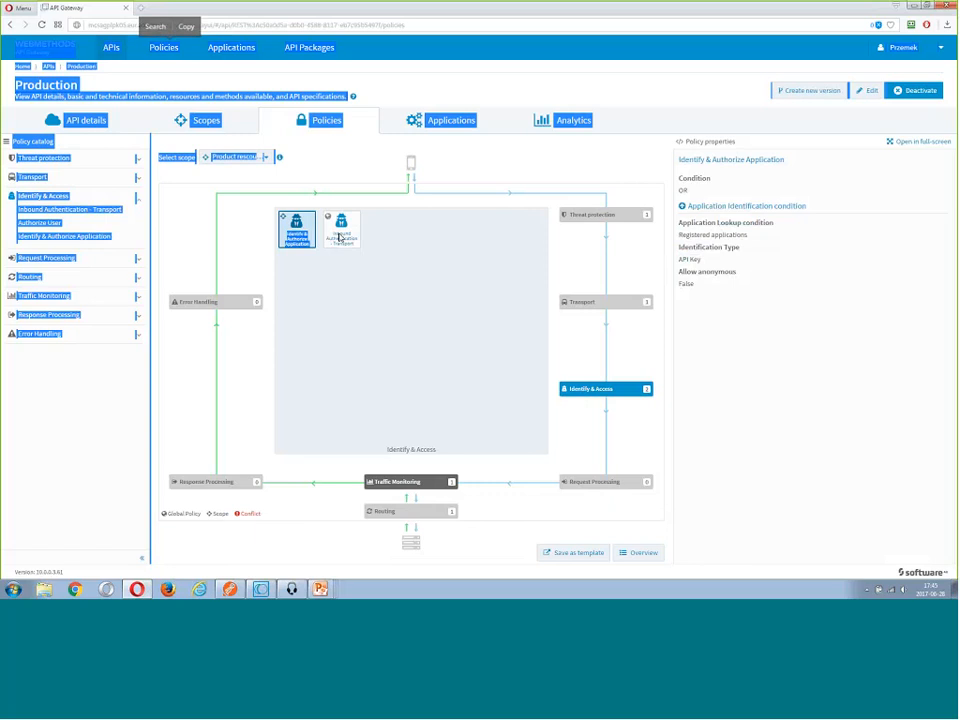
left_click(341, 228)
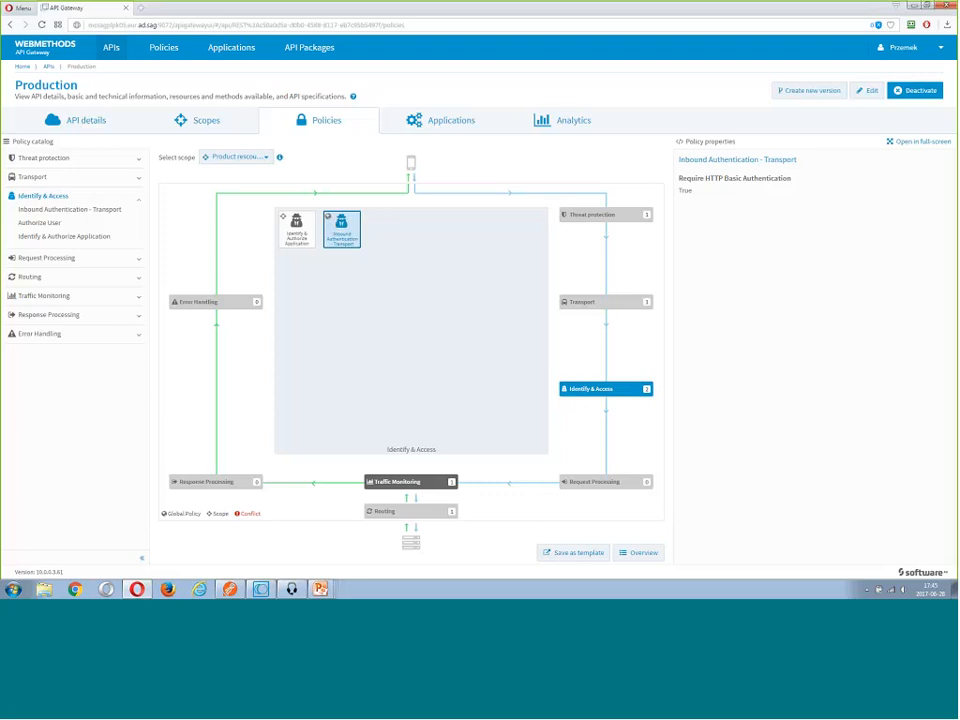
left_click(285, 222)
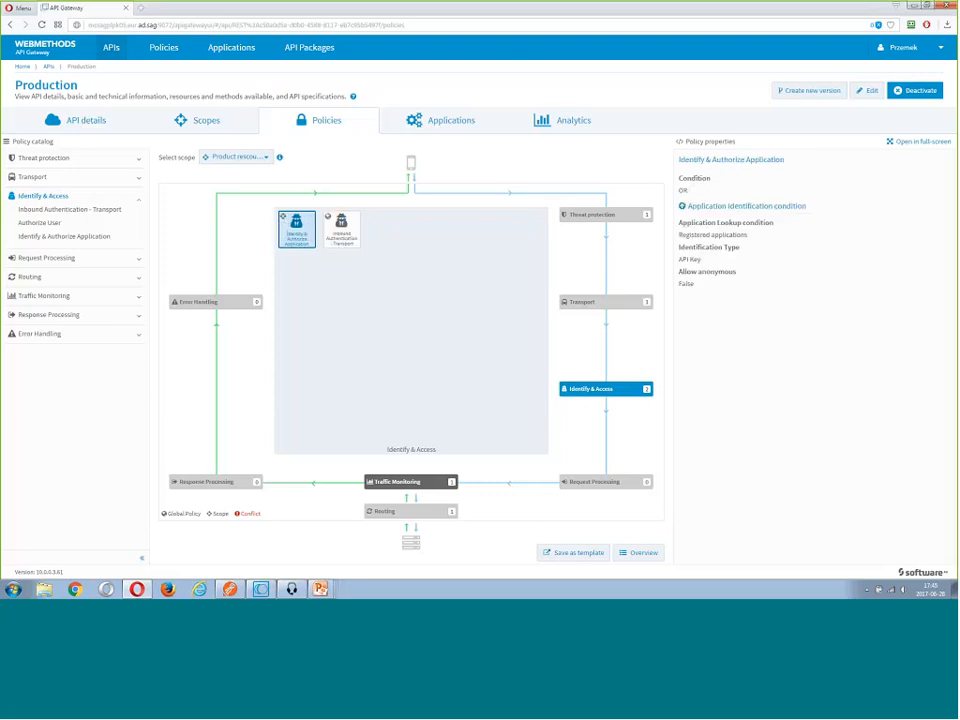
left_click(402, 513)
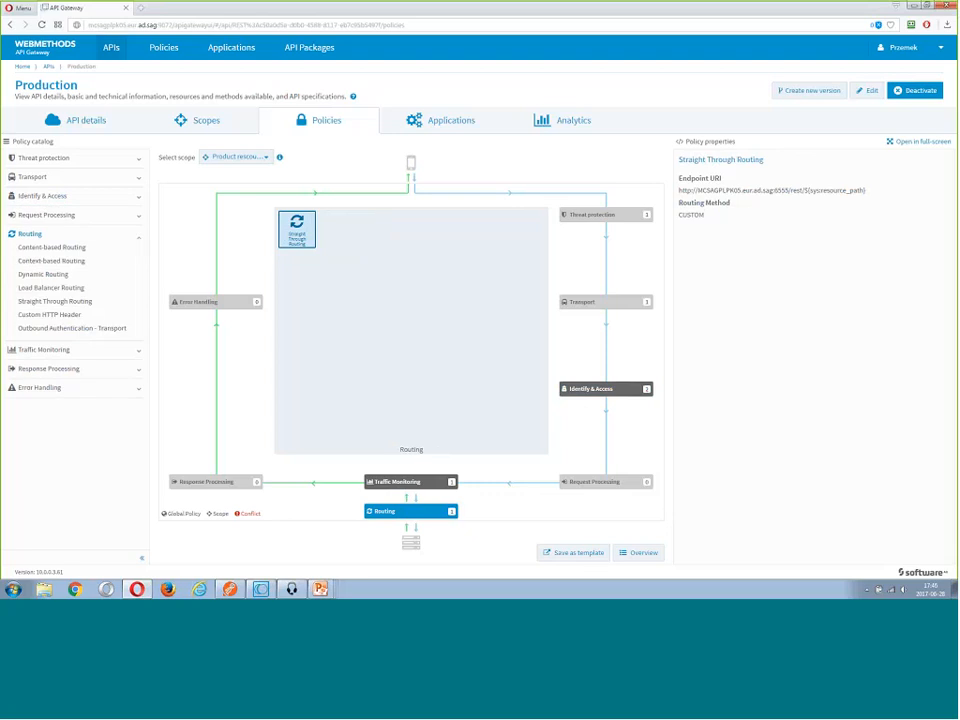
Show the Production API's policies at API Scope and save them as a policy template named "Level 1 security enforcements"
left_click(262, 158)
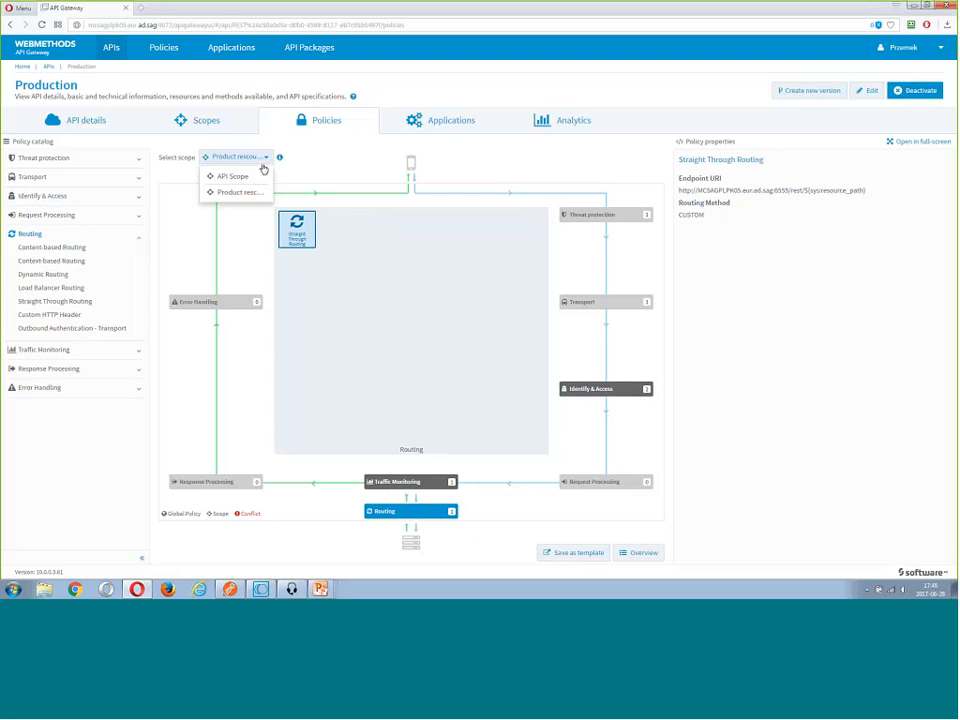
left_click(258, 177)
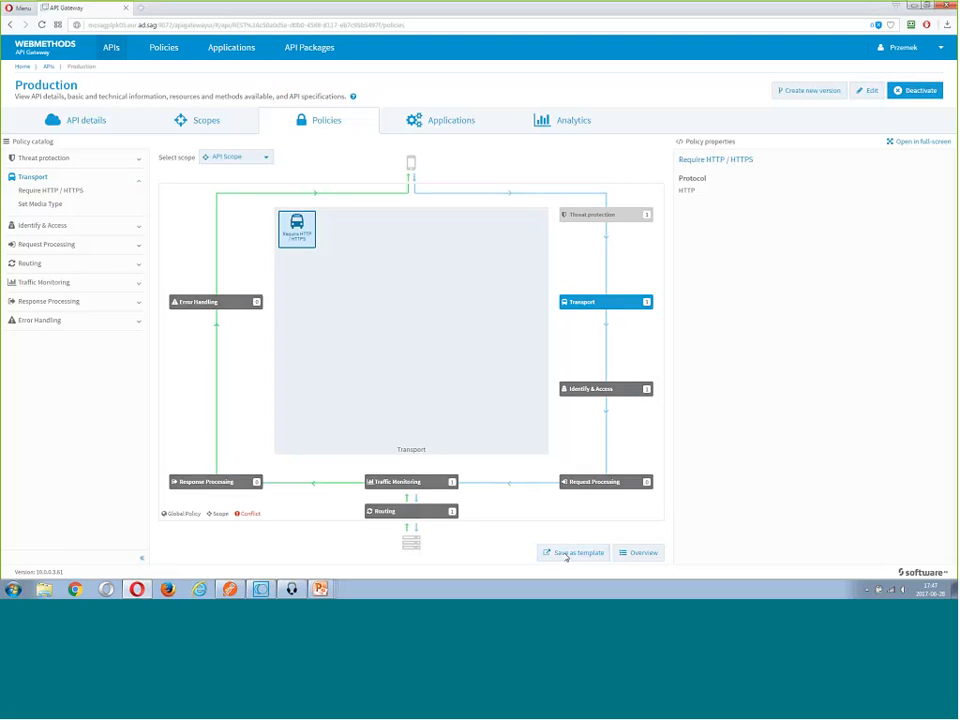
left_click(566, 555)
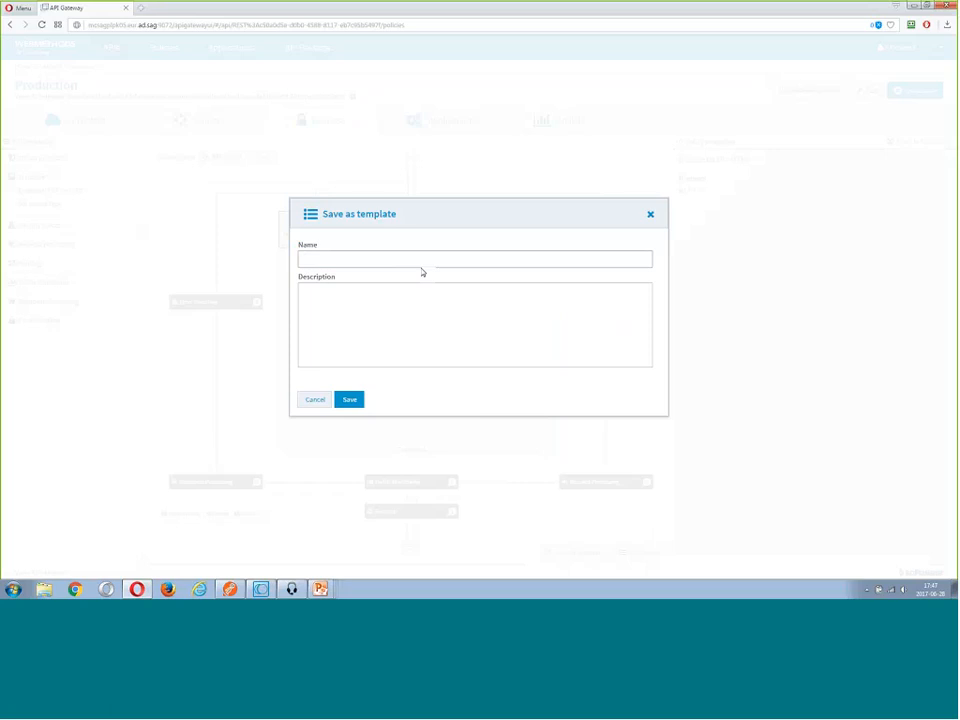
type("l")
type("ev")
type("el 1")
type(" security e")
type("nforcem")
type("enyts")
key("Left")
key("Left")
key("BackSpace")
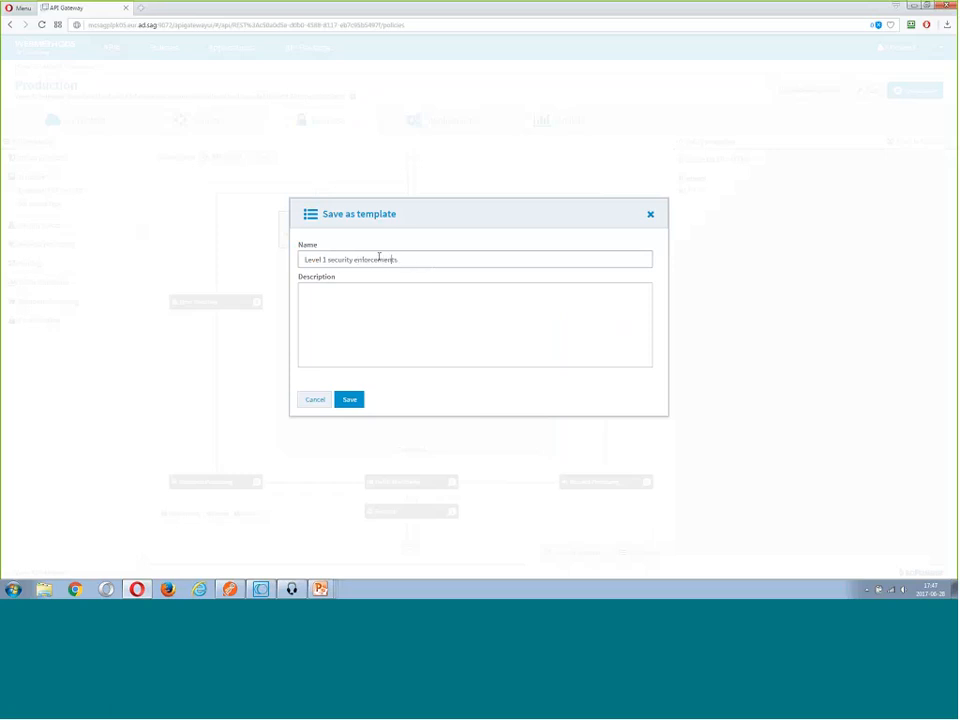
left_click(349, 401)
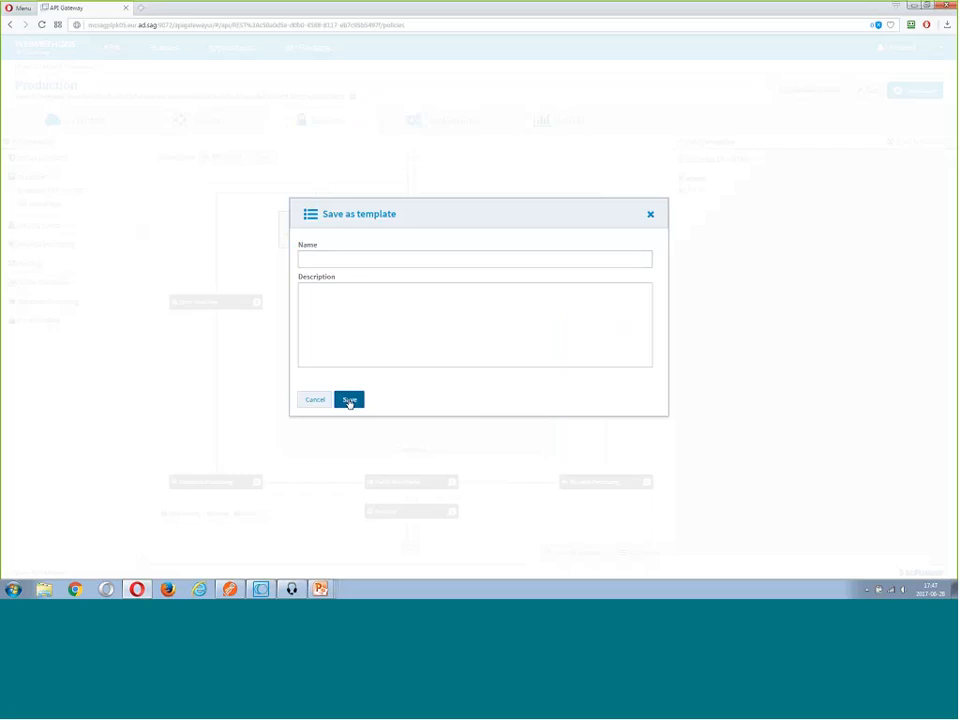
left_click(349, 400)
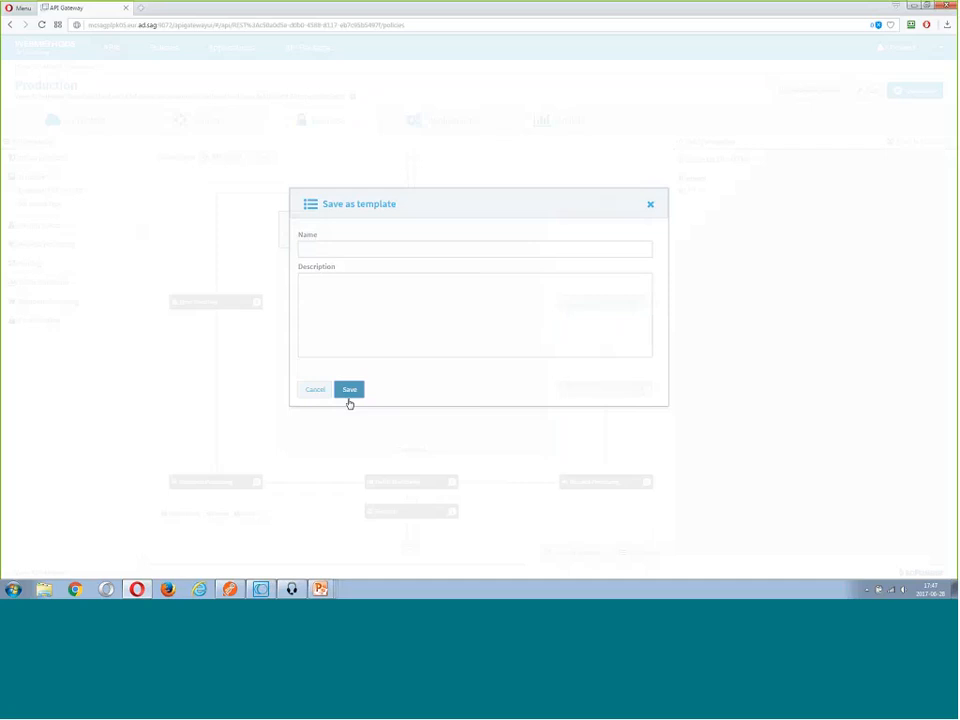
left_click(349, 390)
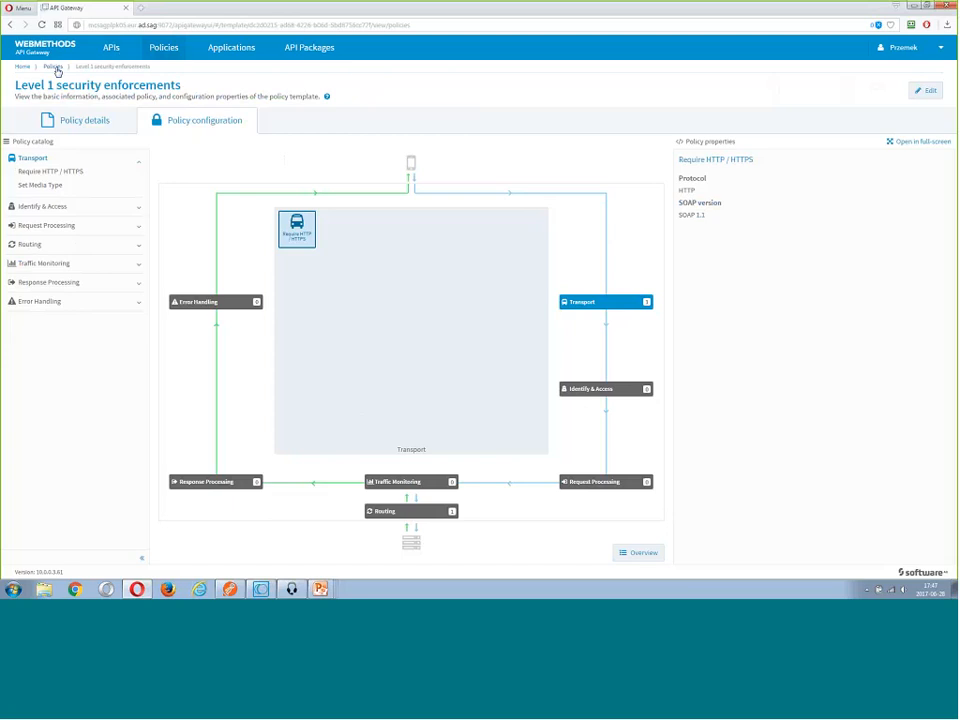
Go to the list of policy templates and reopen the Level 1 security enforcements template
left_click(53, 67)
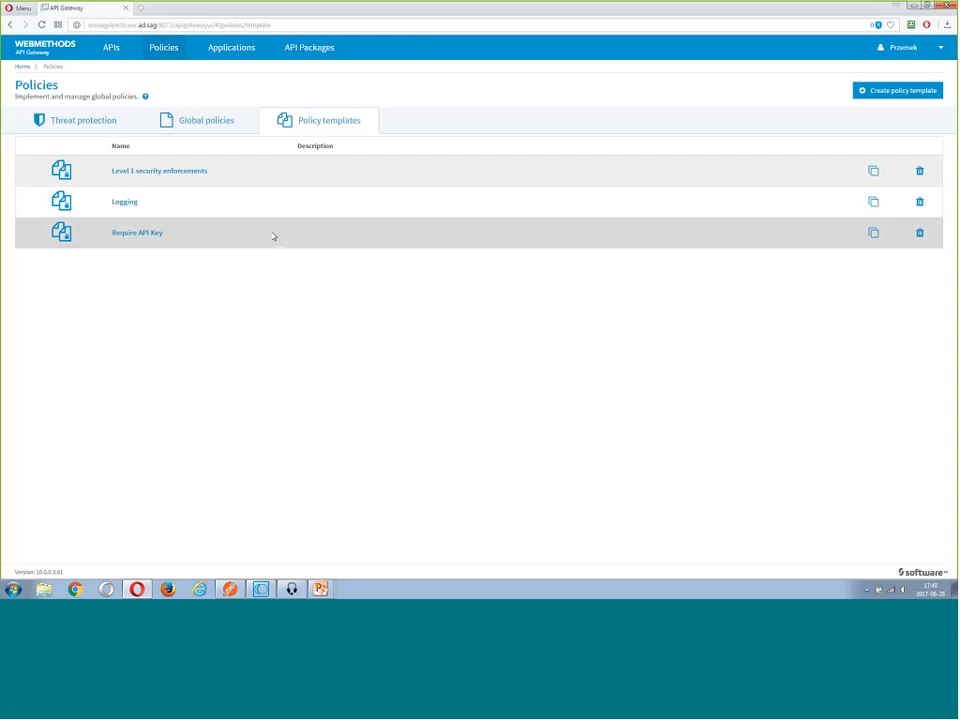
left_click(162, 175)
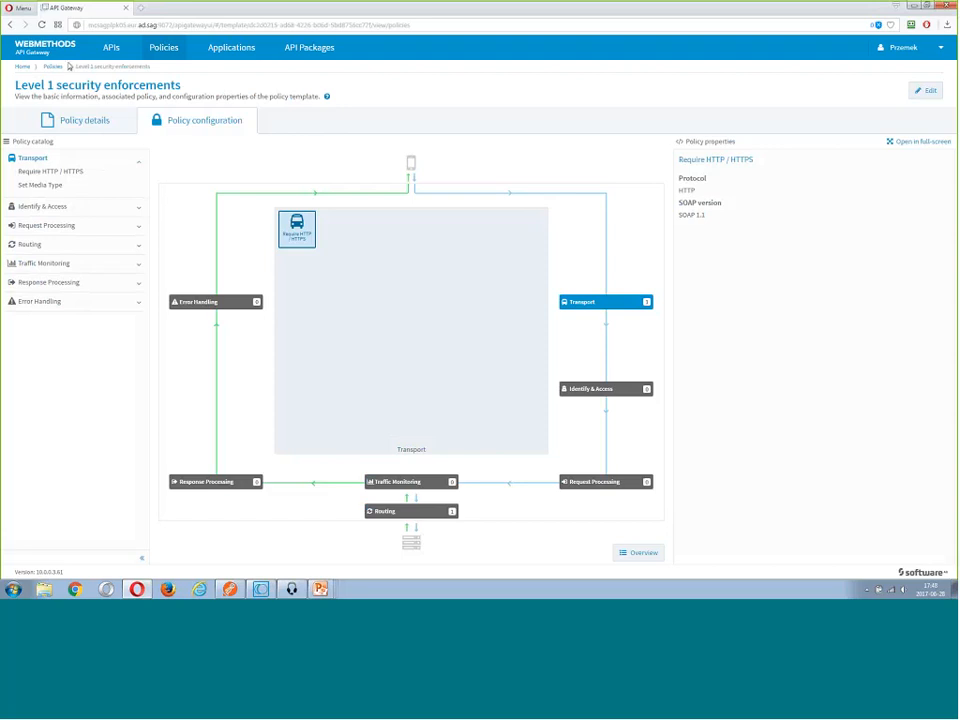
Choose the Level 1 security enforcements, Logging and Require API Key templates for the Production API and proceed to the summary of applied policies
left_click(118, 53)
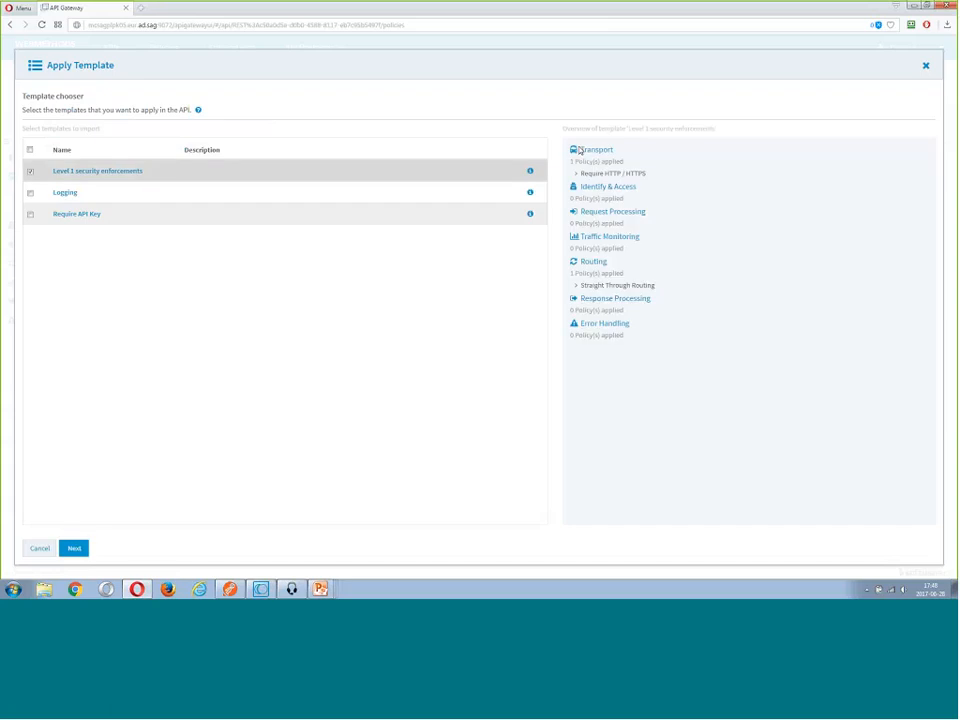
left_click(279, 202)
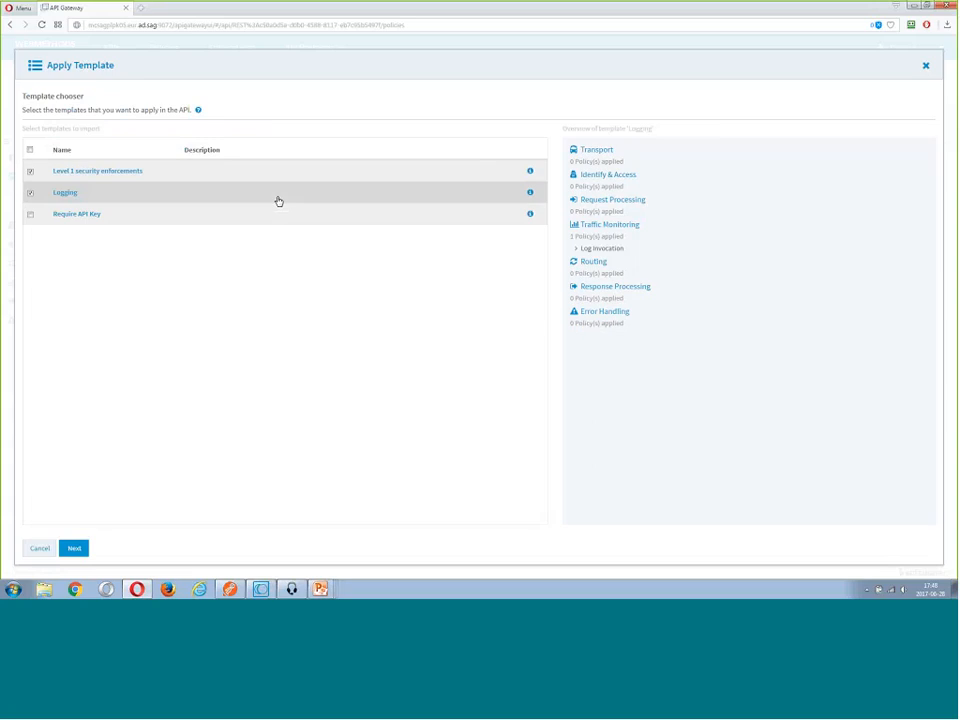
left_click(77, 214)
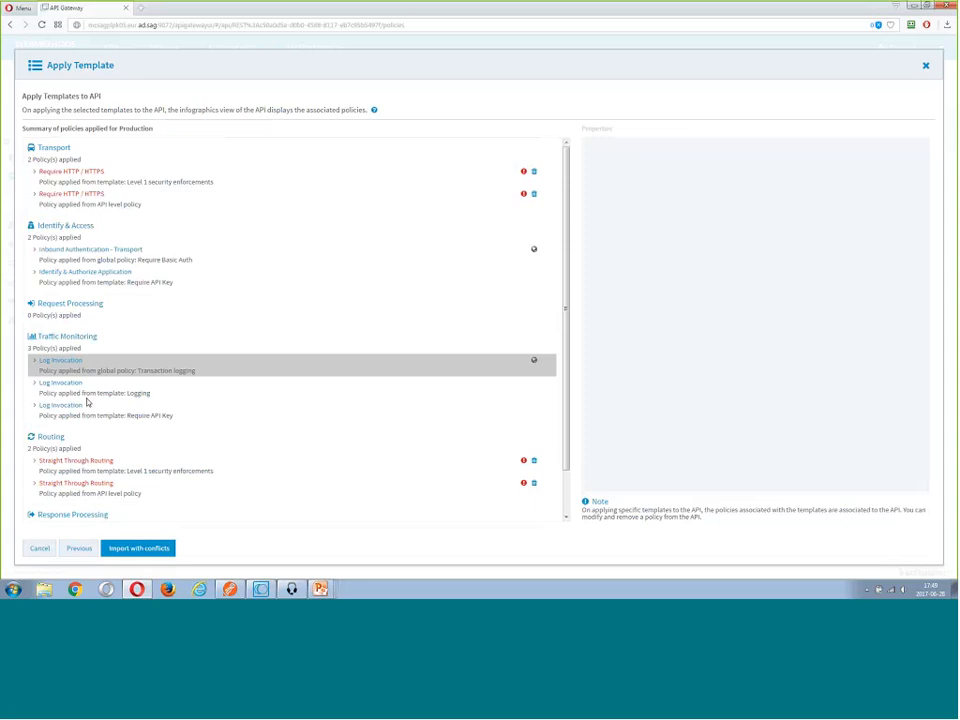
Examine the template summary for conflicting Transport and Routing policies and for the sources of the Log Invocation policies
scroll(87, 402, "down", 2)
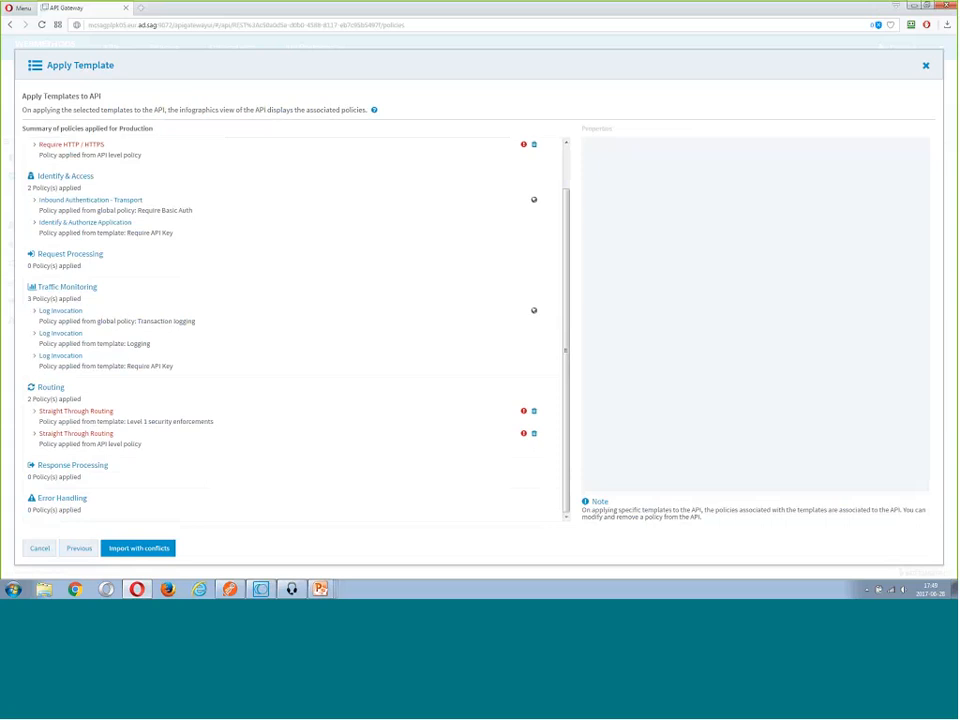
scroll(115, 350, "up", 2)
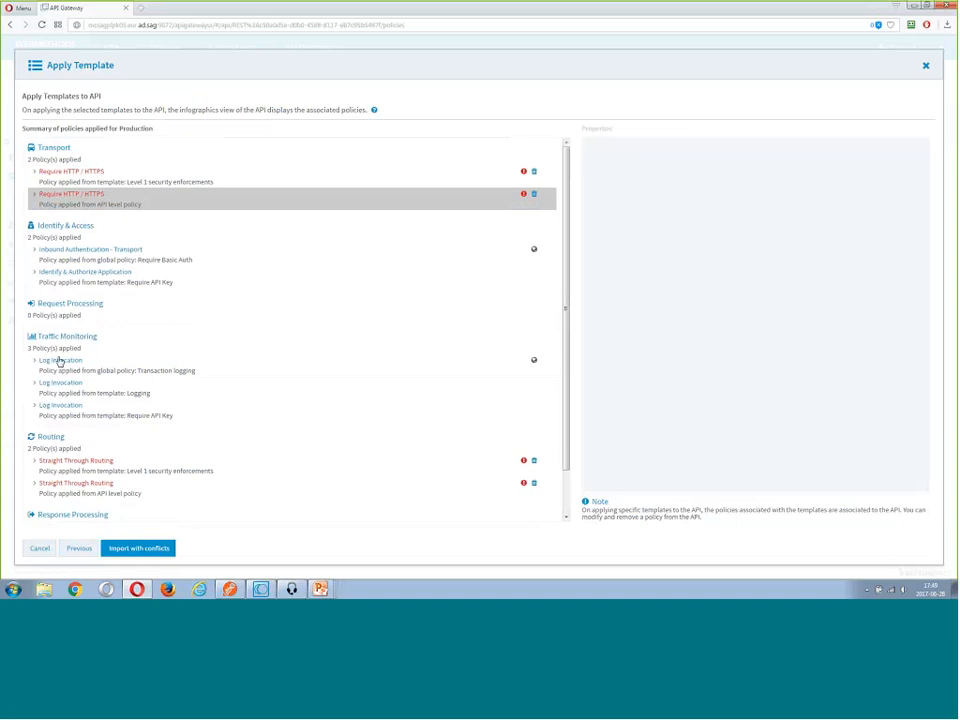
scroll(60, 362, "down", 1)
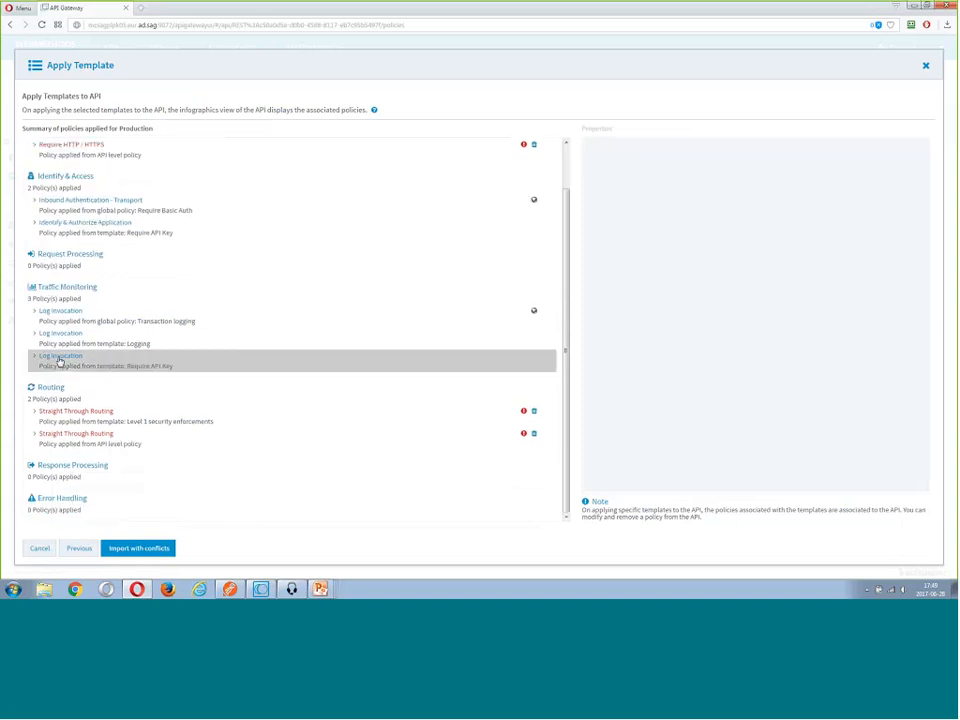
left_click(530, 323)
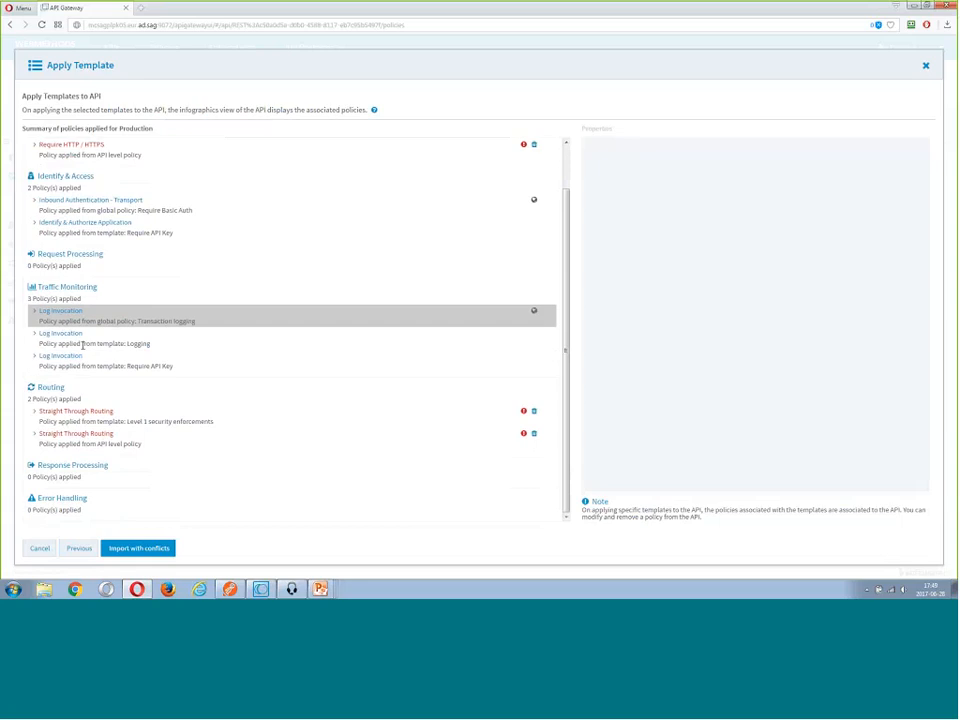
left_click(84, 344)
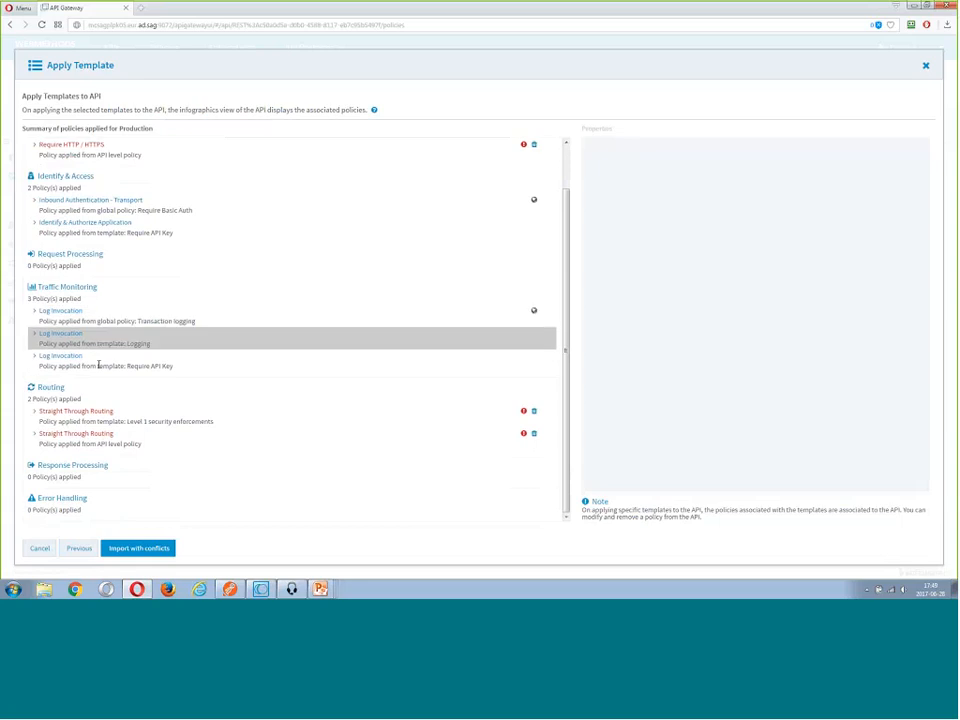
double_click(138, 344)
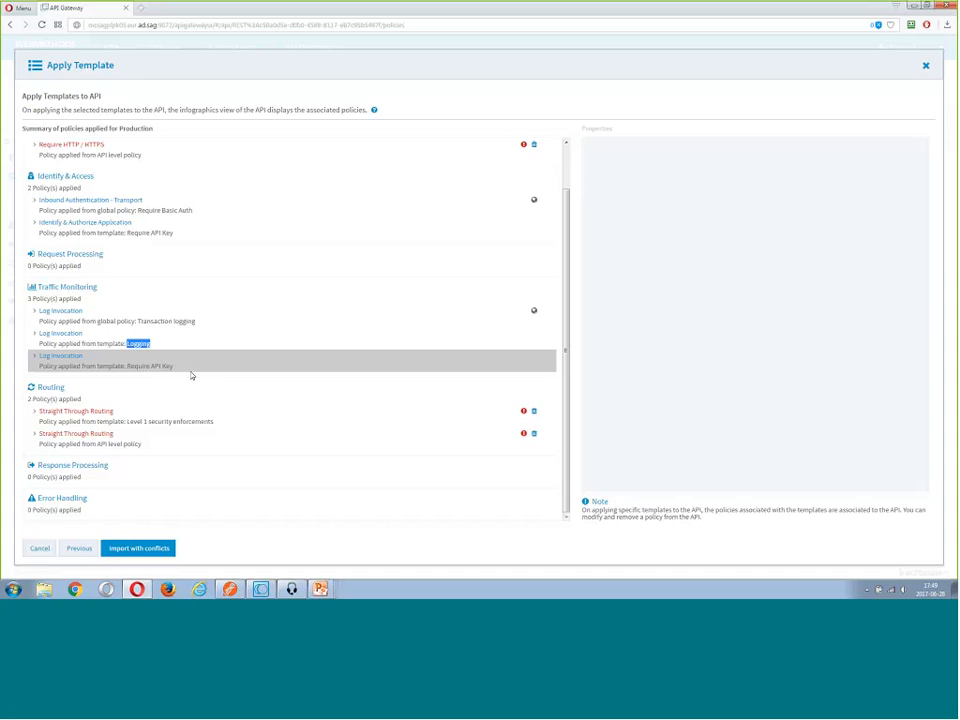
left_click_drag(191, 373, 53, 316)
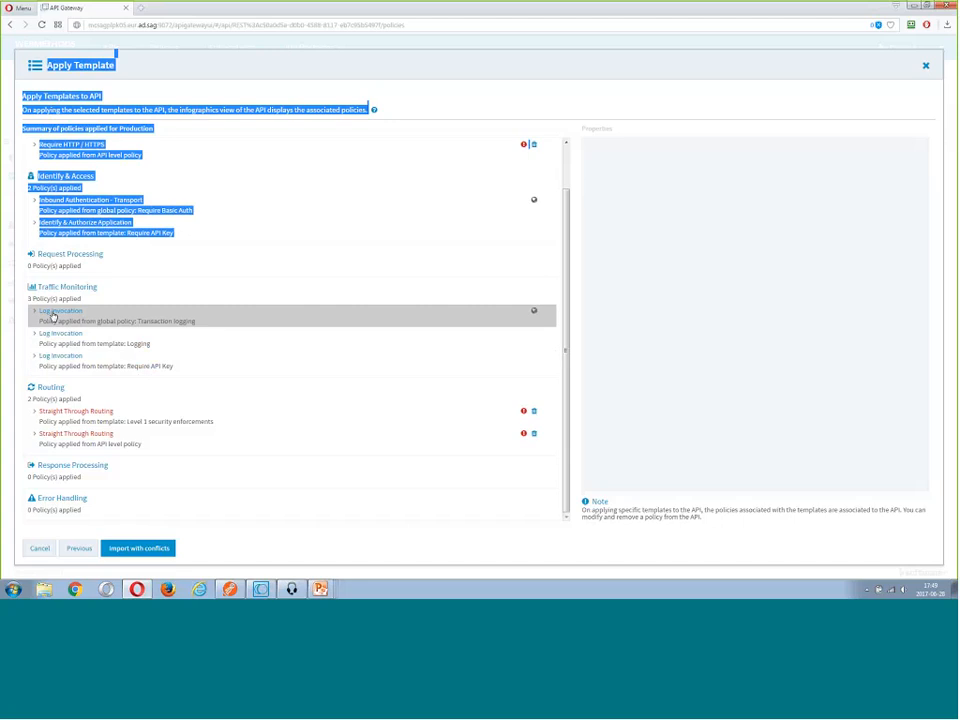
left_click(53, 316)
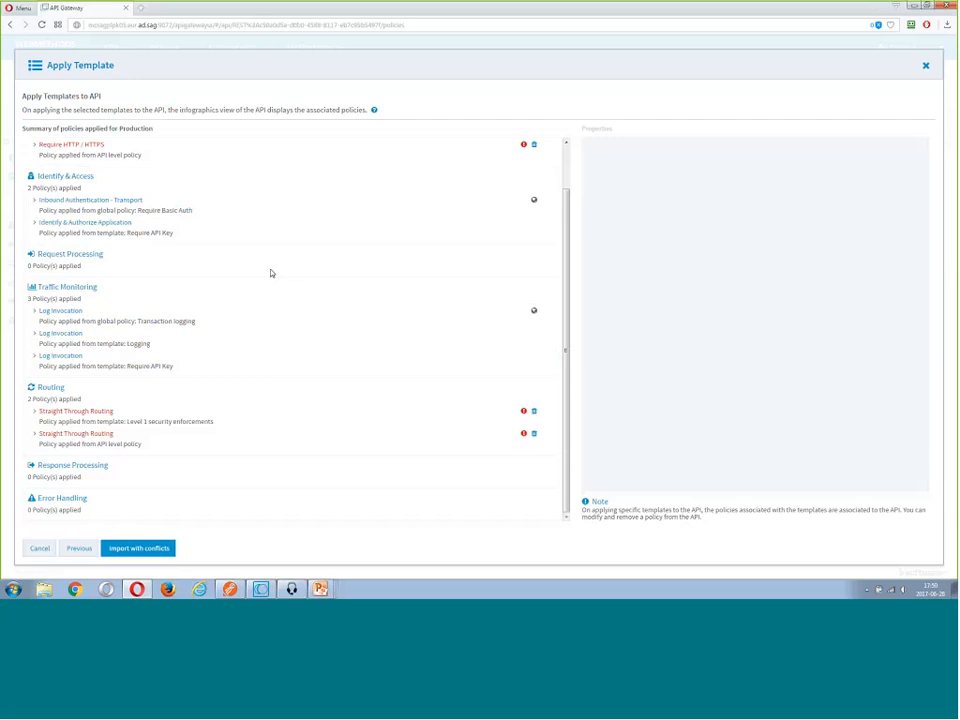
Inspect the properties of the Identify & Authorize Application policy and of the Log Invocation policies from the Logging template and global policy
scroll(93, 177, "up", 1)
left_click(93, 177)
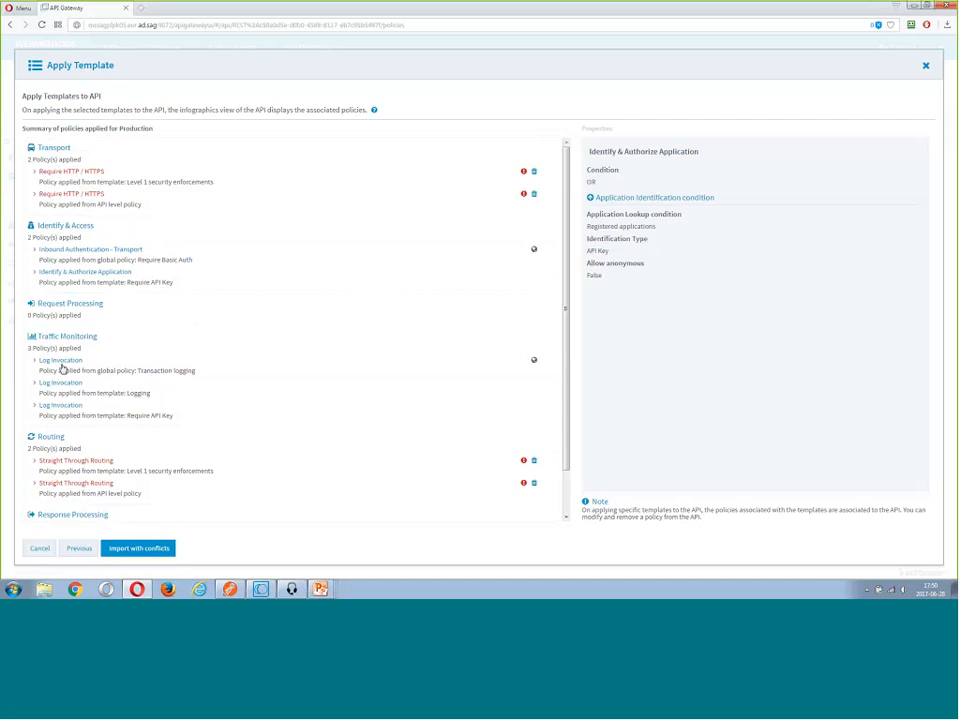
left_click_drag(60, 362, 61, 372)
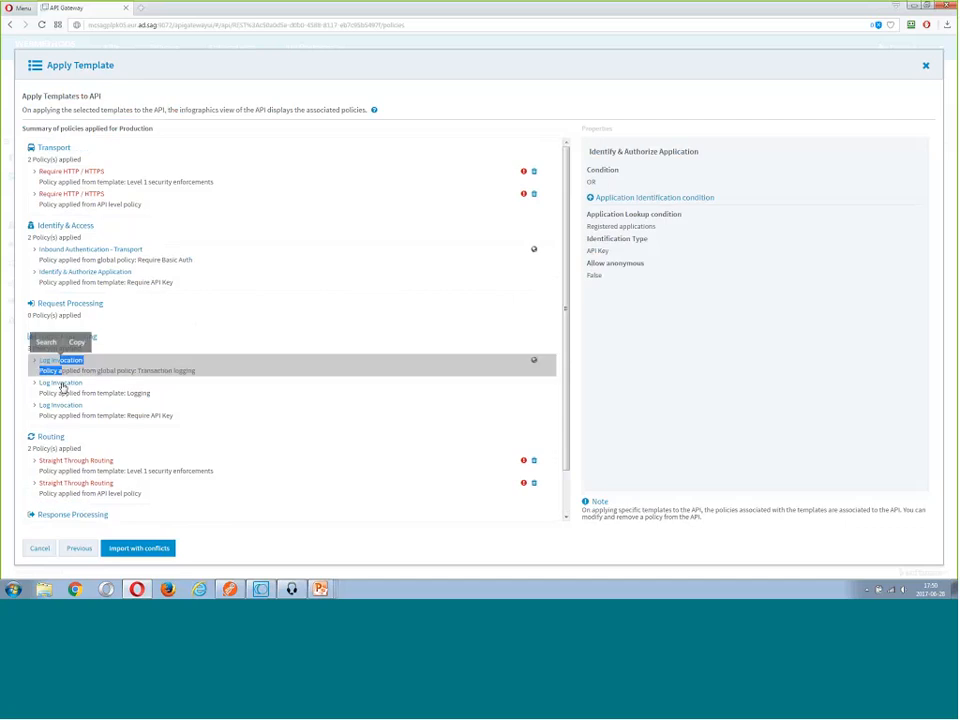
left_click(62, 387)
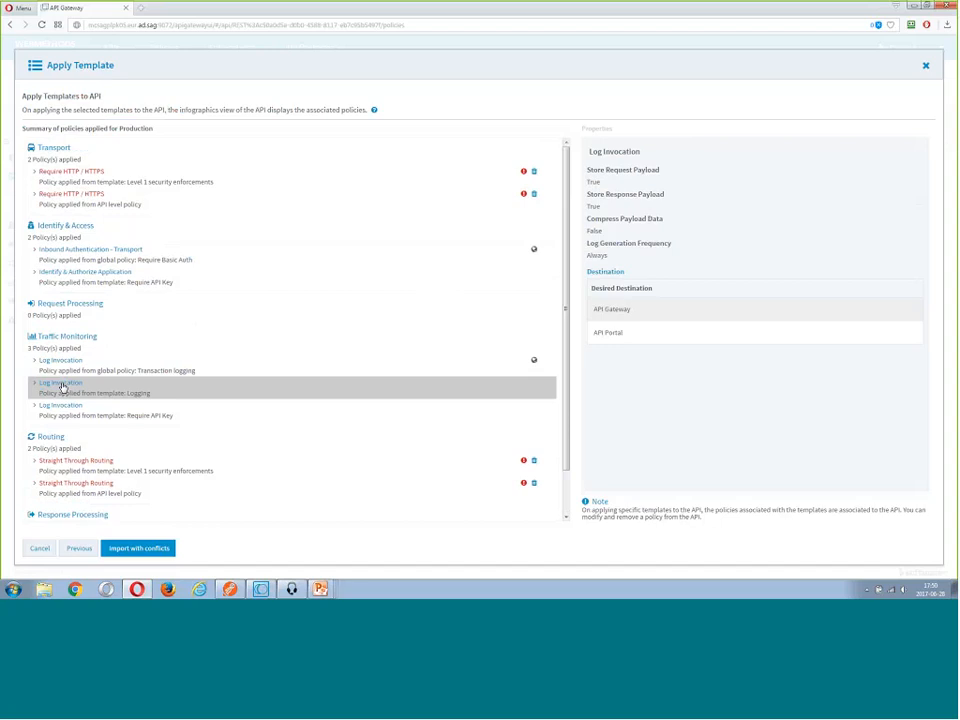
left_click(183, 374)
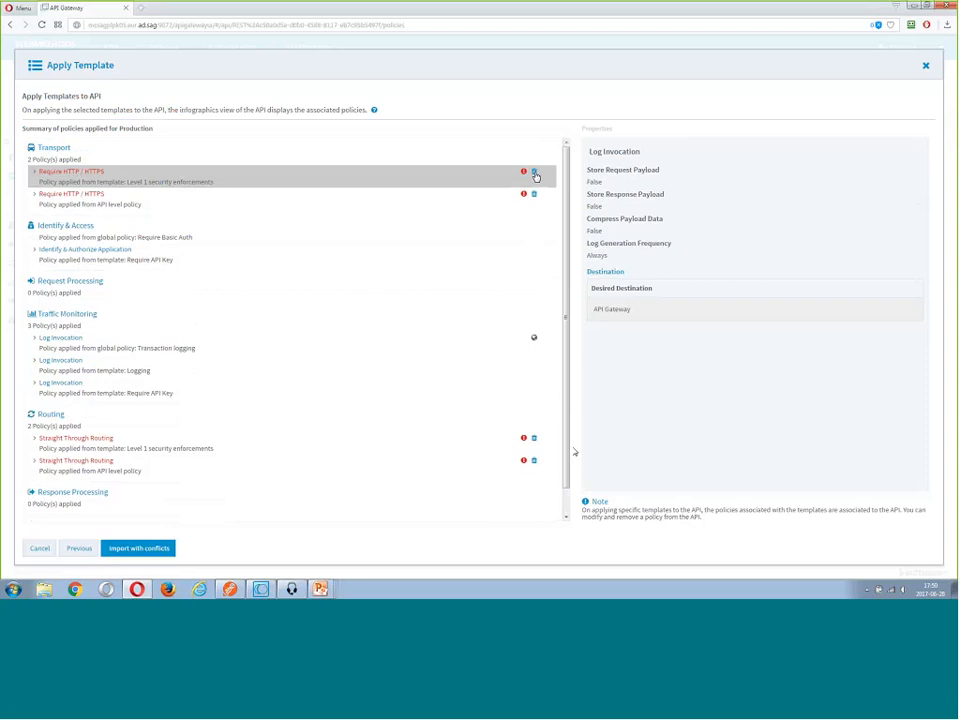
Remove the Require HTTP / HTTPS policy coming from the Level 1 security enforcements template and import the templates with the remaining conflicts
left_click(535, 173)
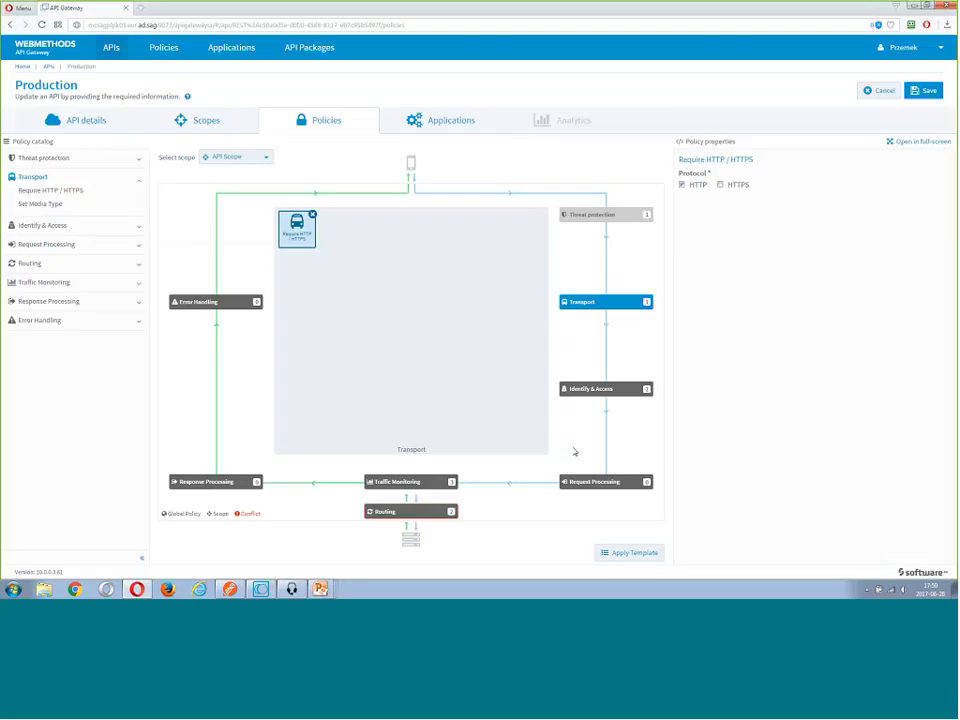
Resolve the Routing conflict by removing the first of the two Straight Through Routing policies, and save the Production API
left_click(414, 515)
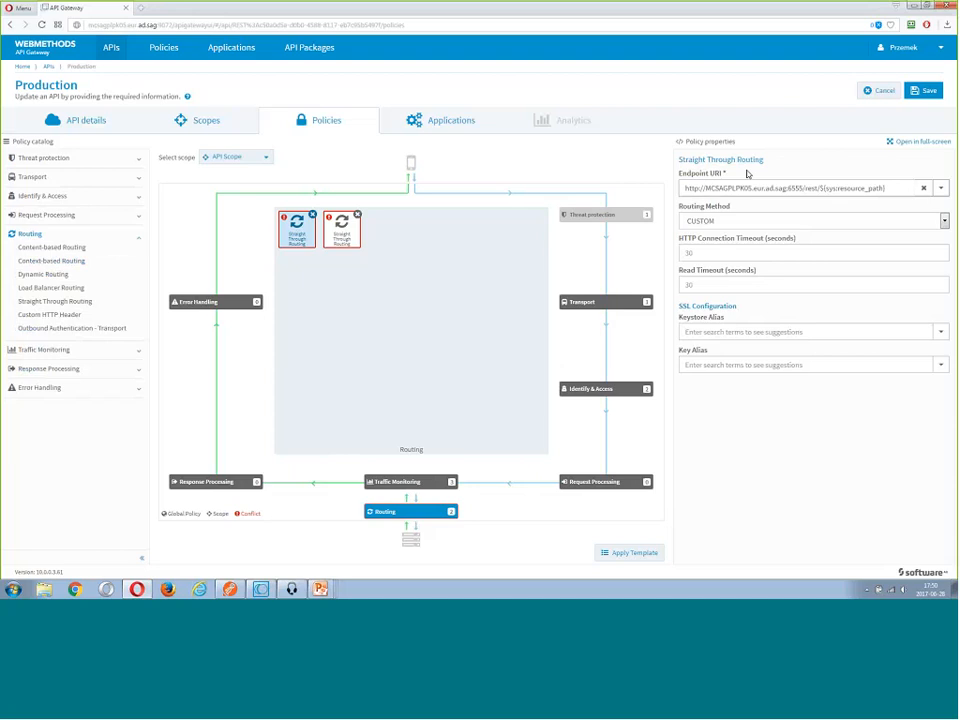
left_click(917, 93)
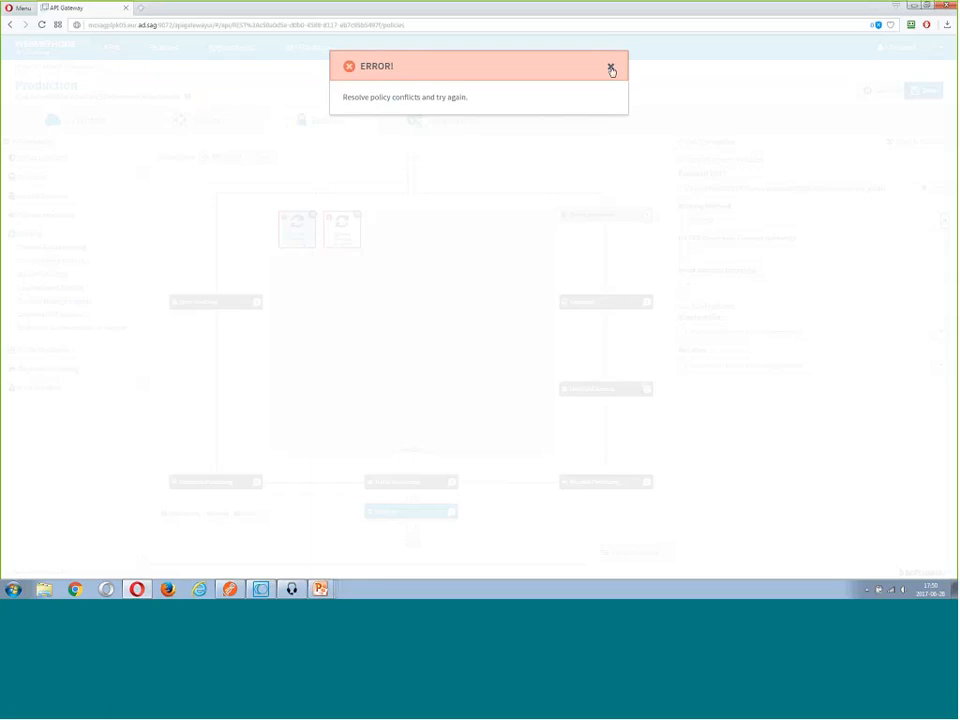
left_click(610, 66)
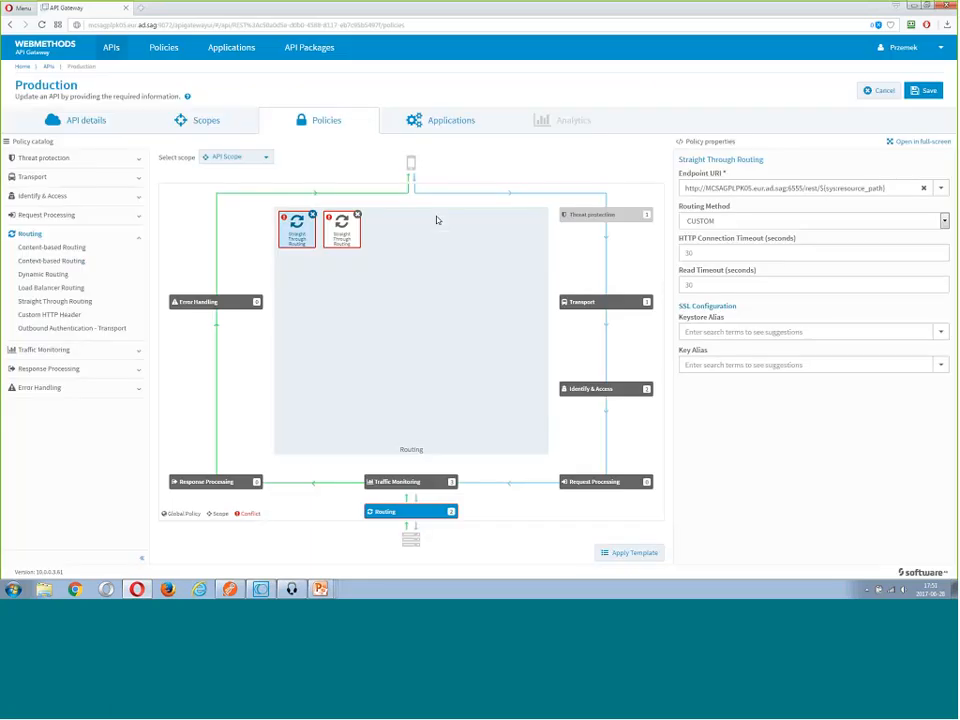
left_click(312, 216)
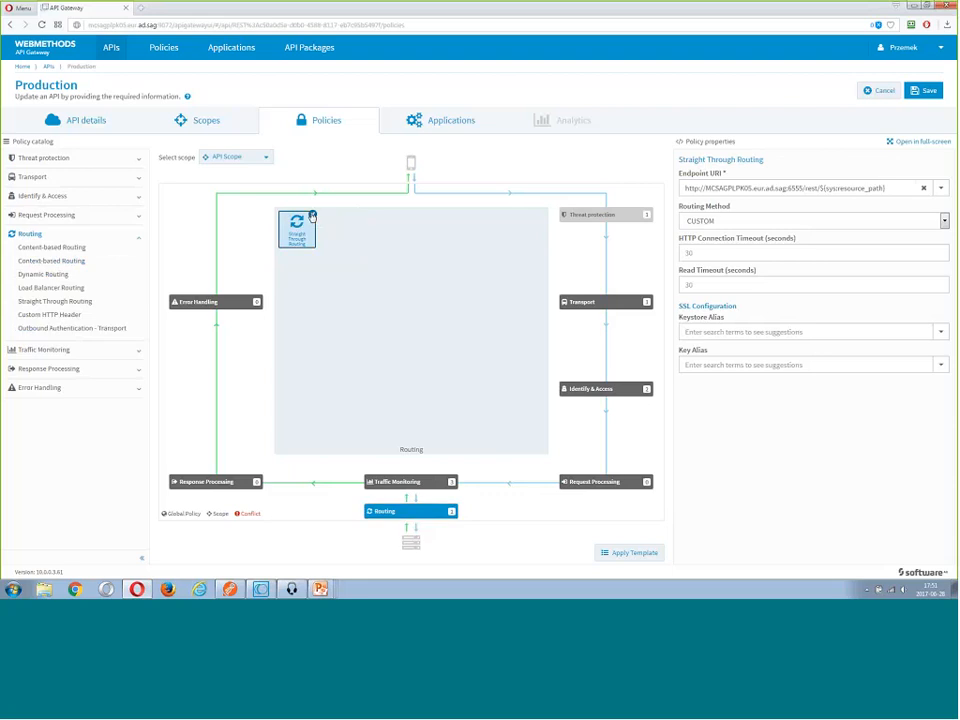
left_click(928, 92)
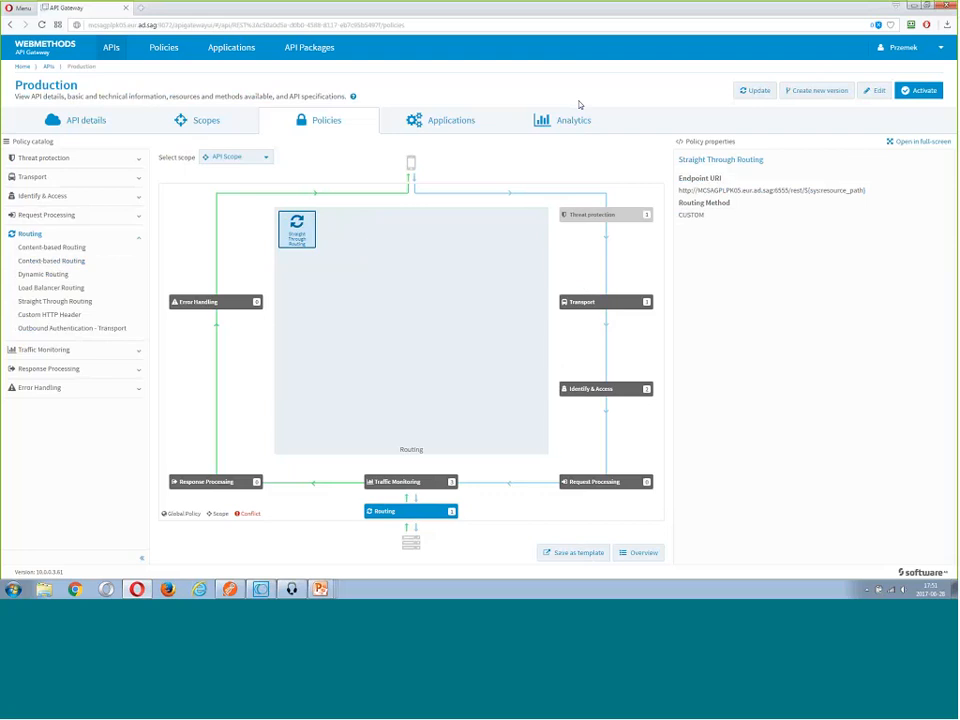
Switch to the DBD API Management and Policies presentation in PowerPoint
key("alt+Tab")
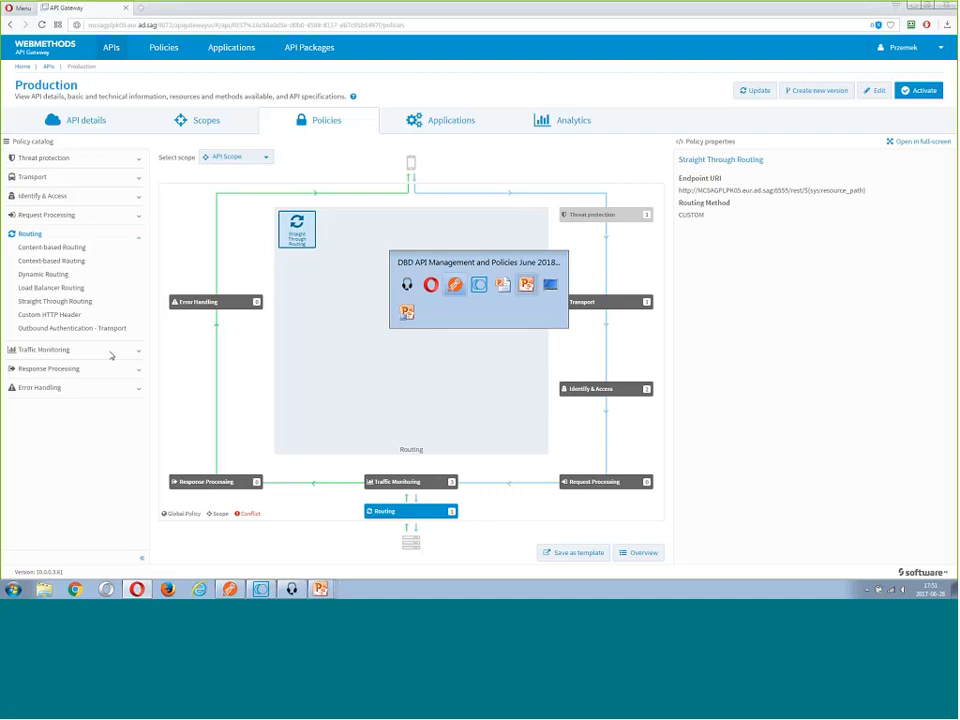
key("alt+Tab")
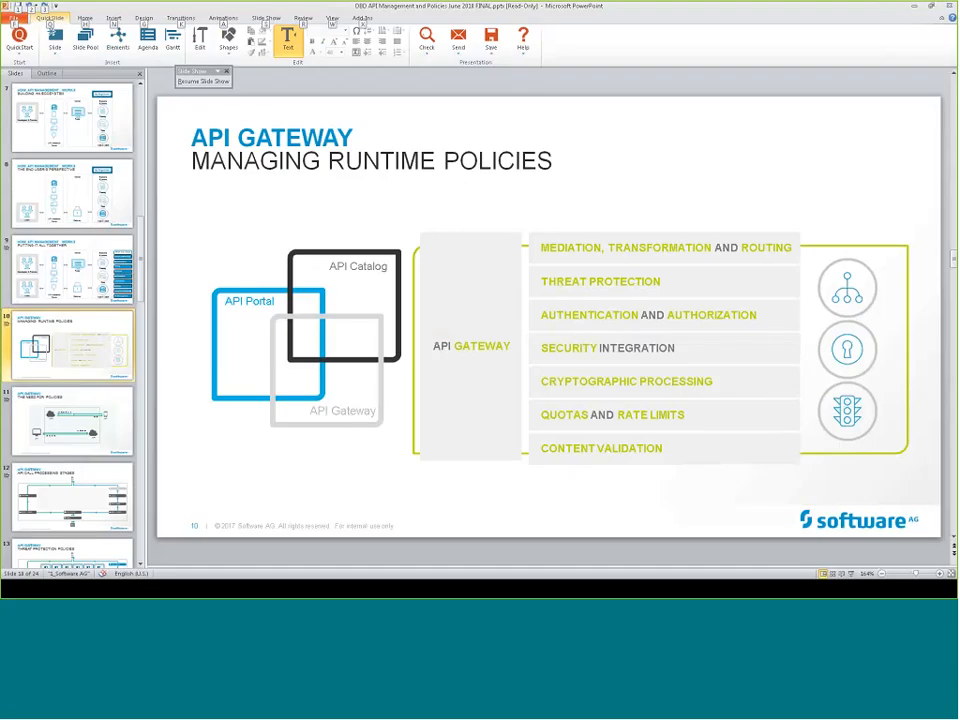